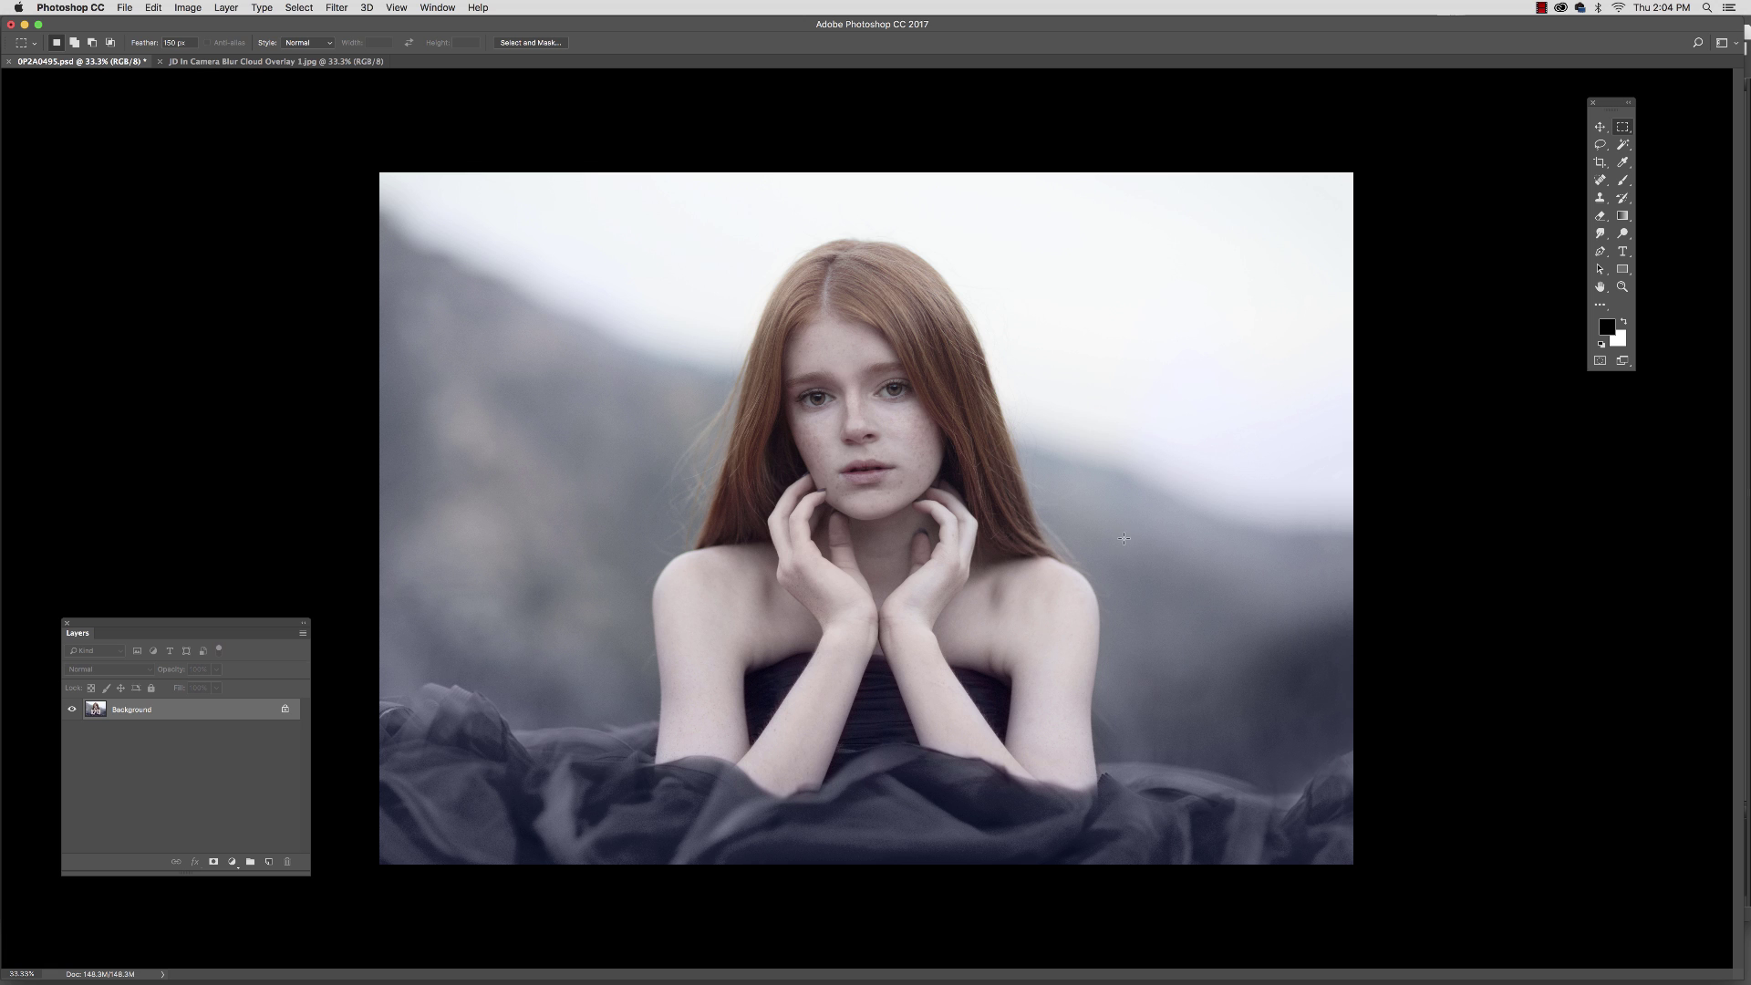
Step: Copy the entire blurred cloud overlay image into the portrait document as a new layer and align its upper edge with the canvas
left_click(273, 62)
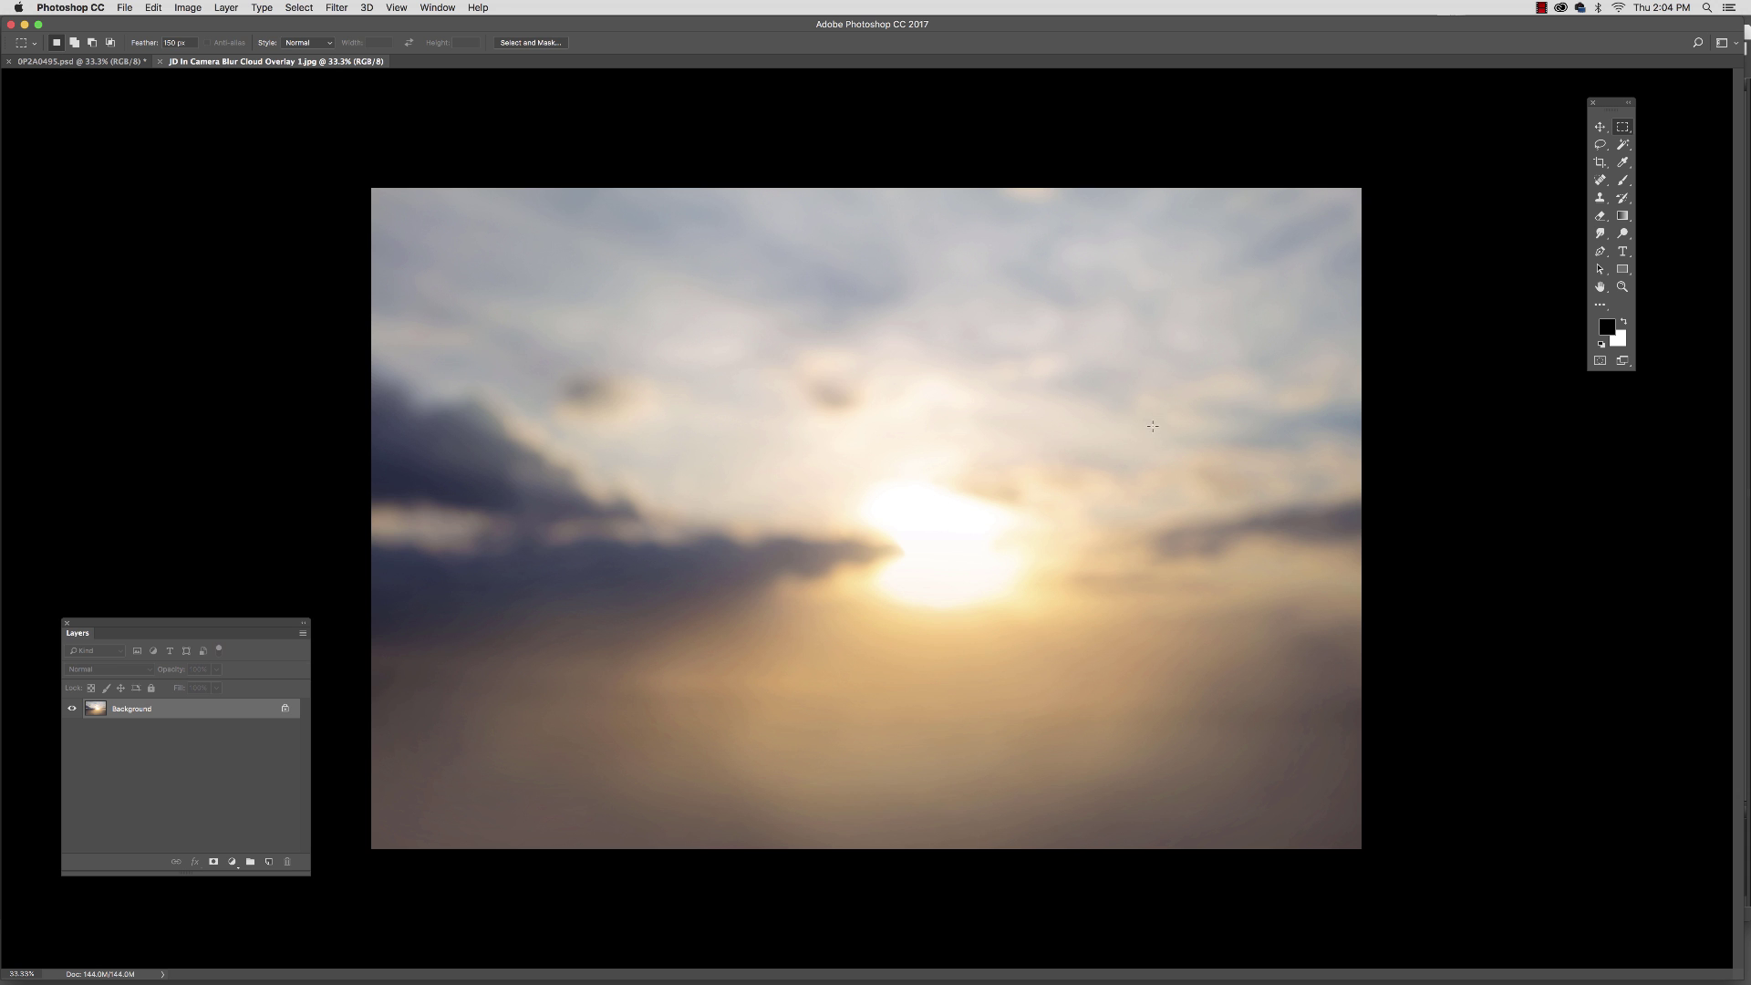
key("v")
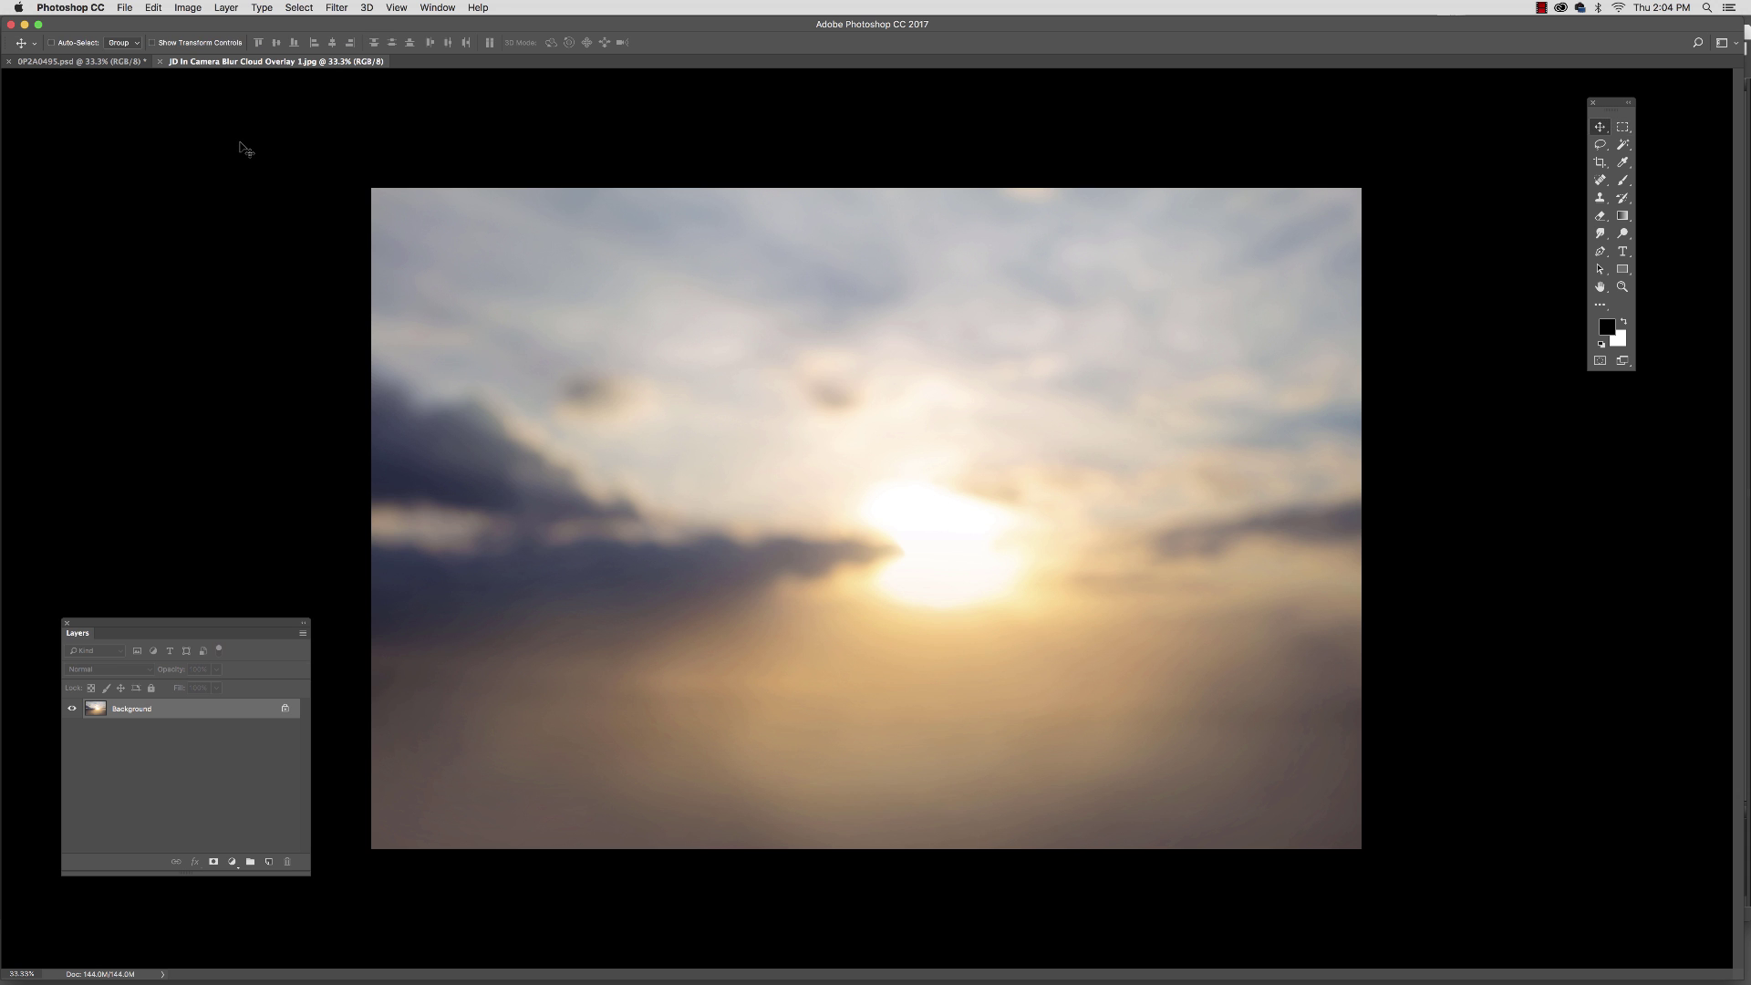
key("super+a")
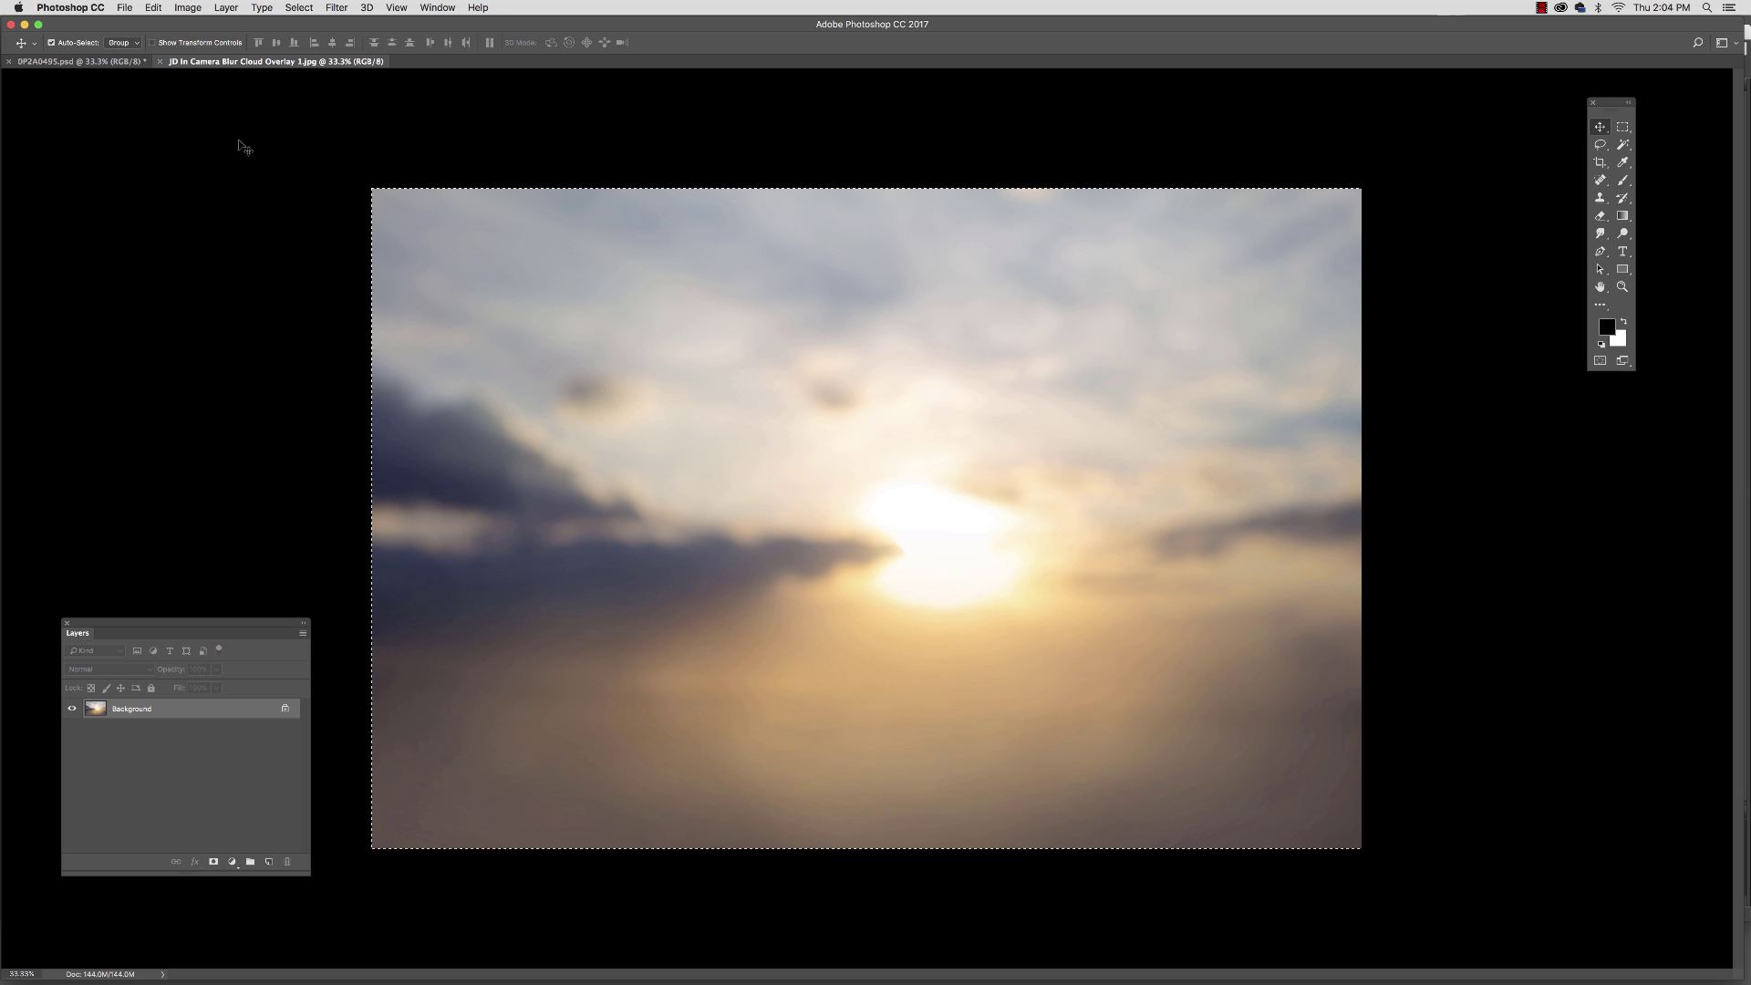
key("super+c")
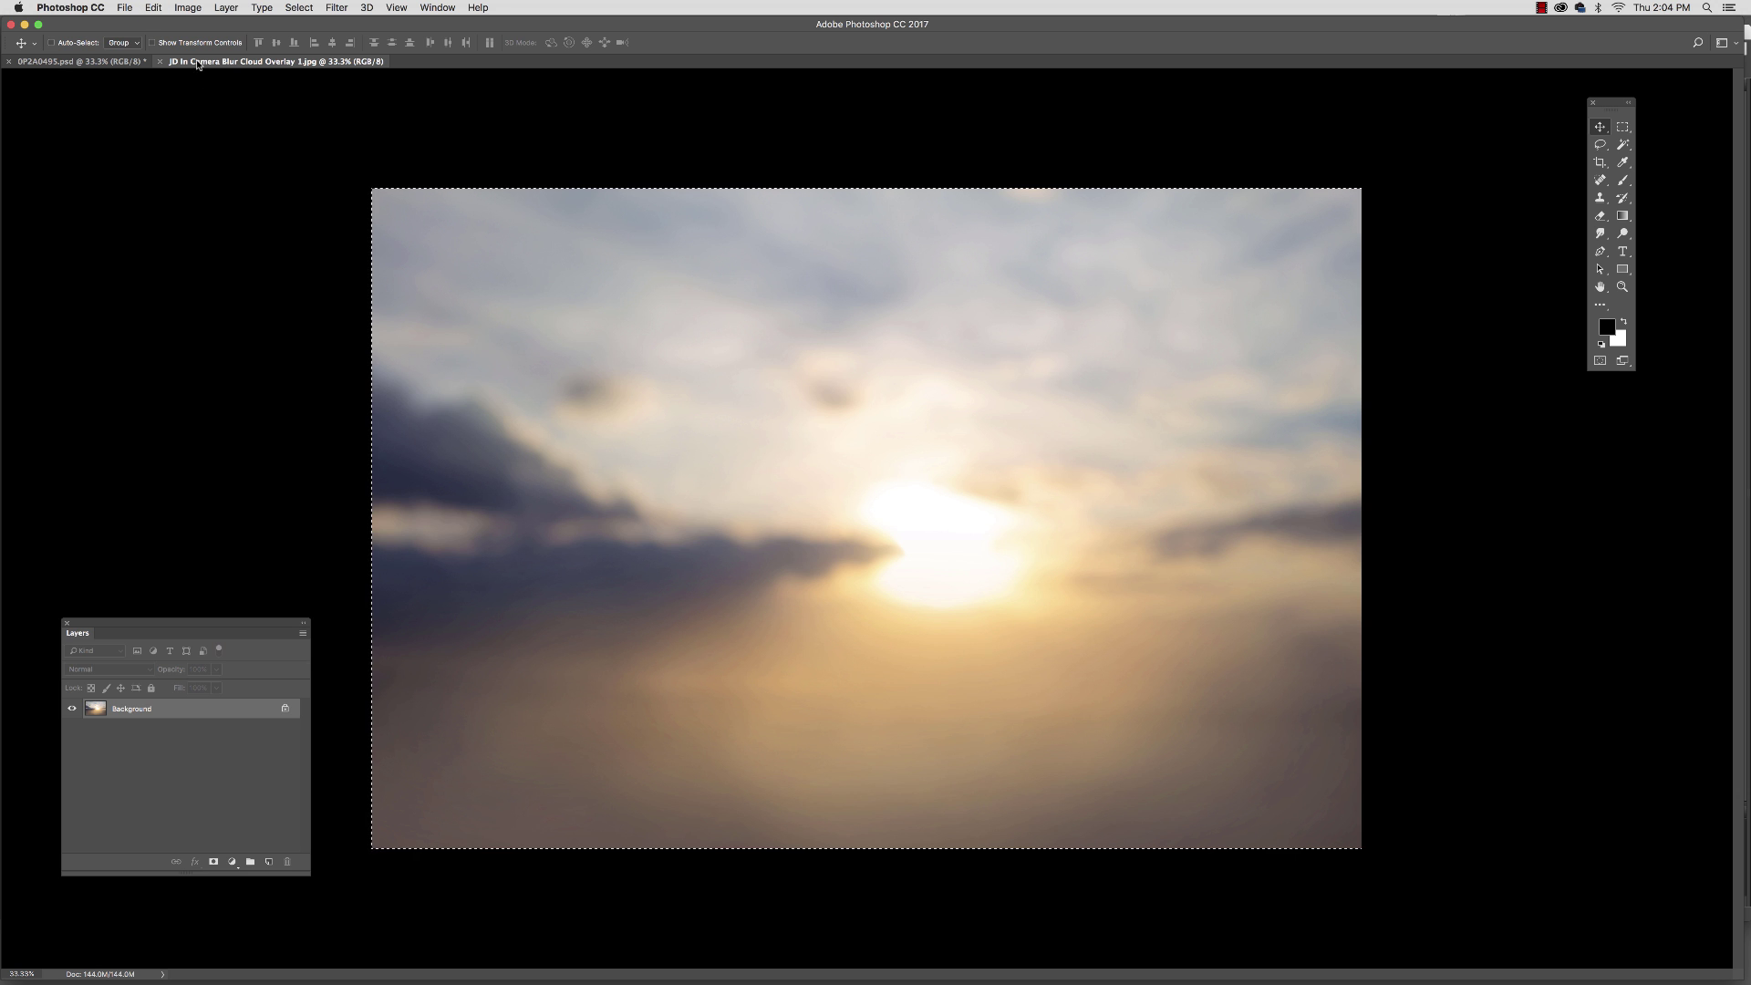
left_click(113, 64)
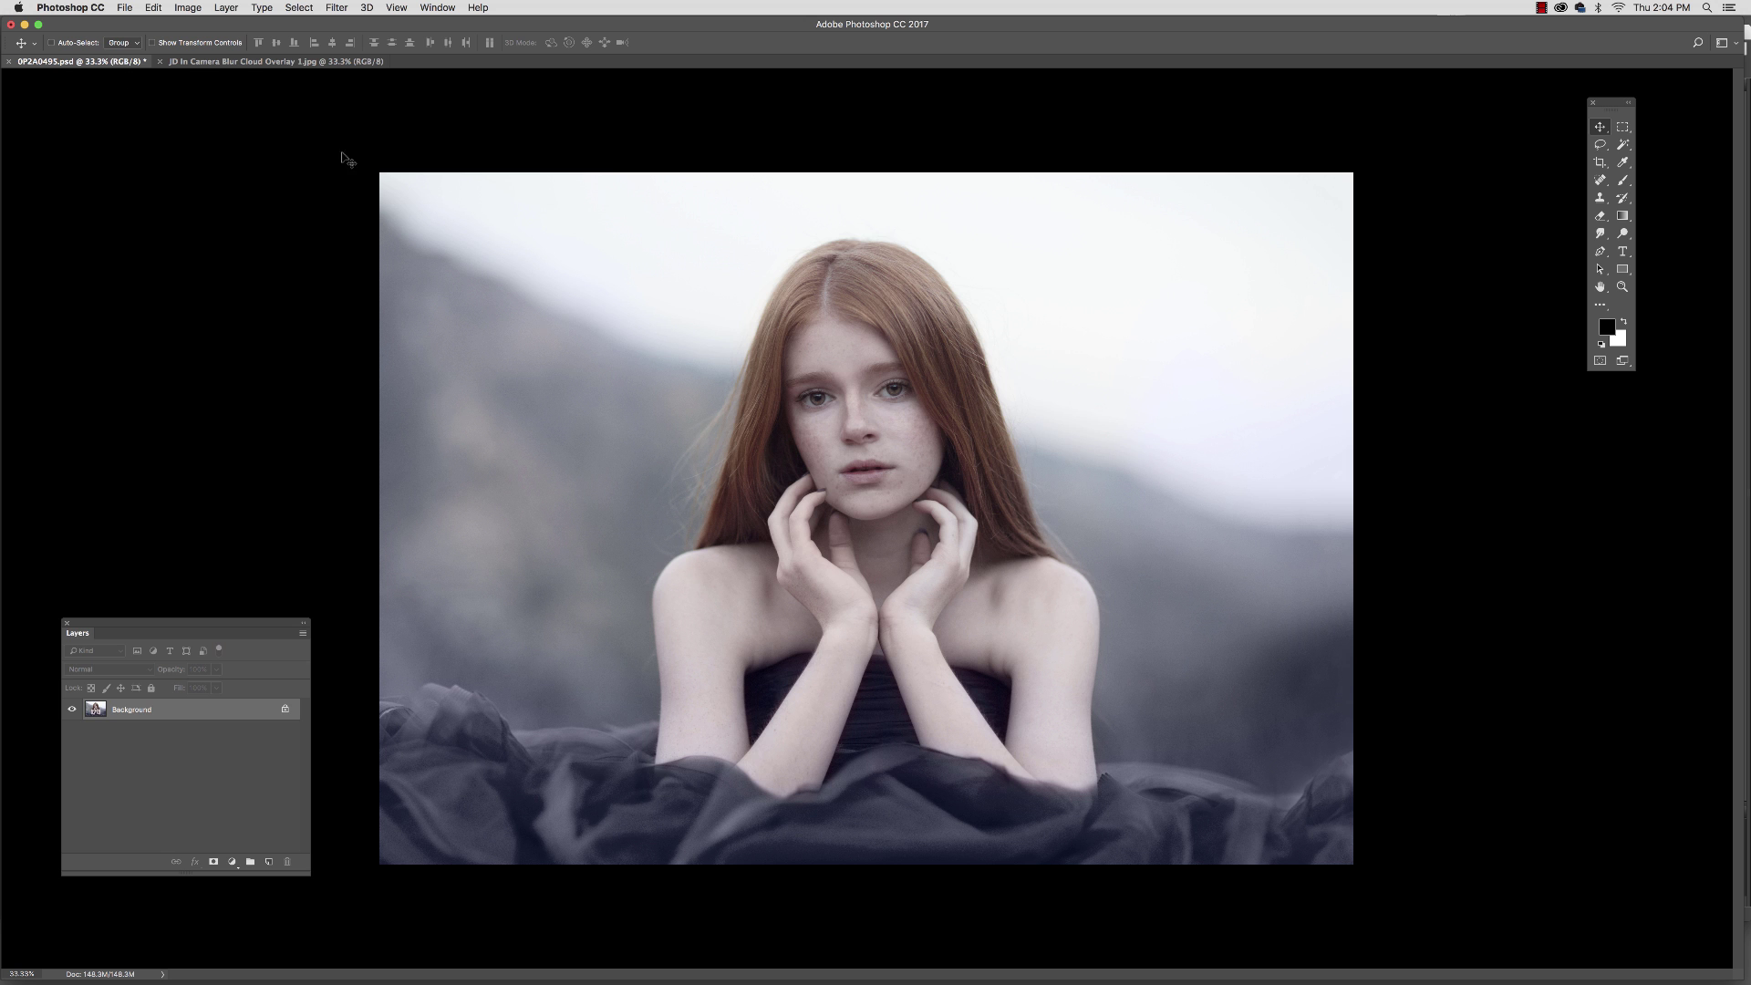
key("super+v")
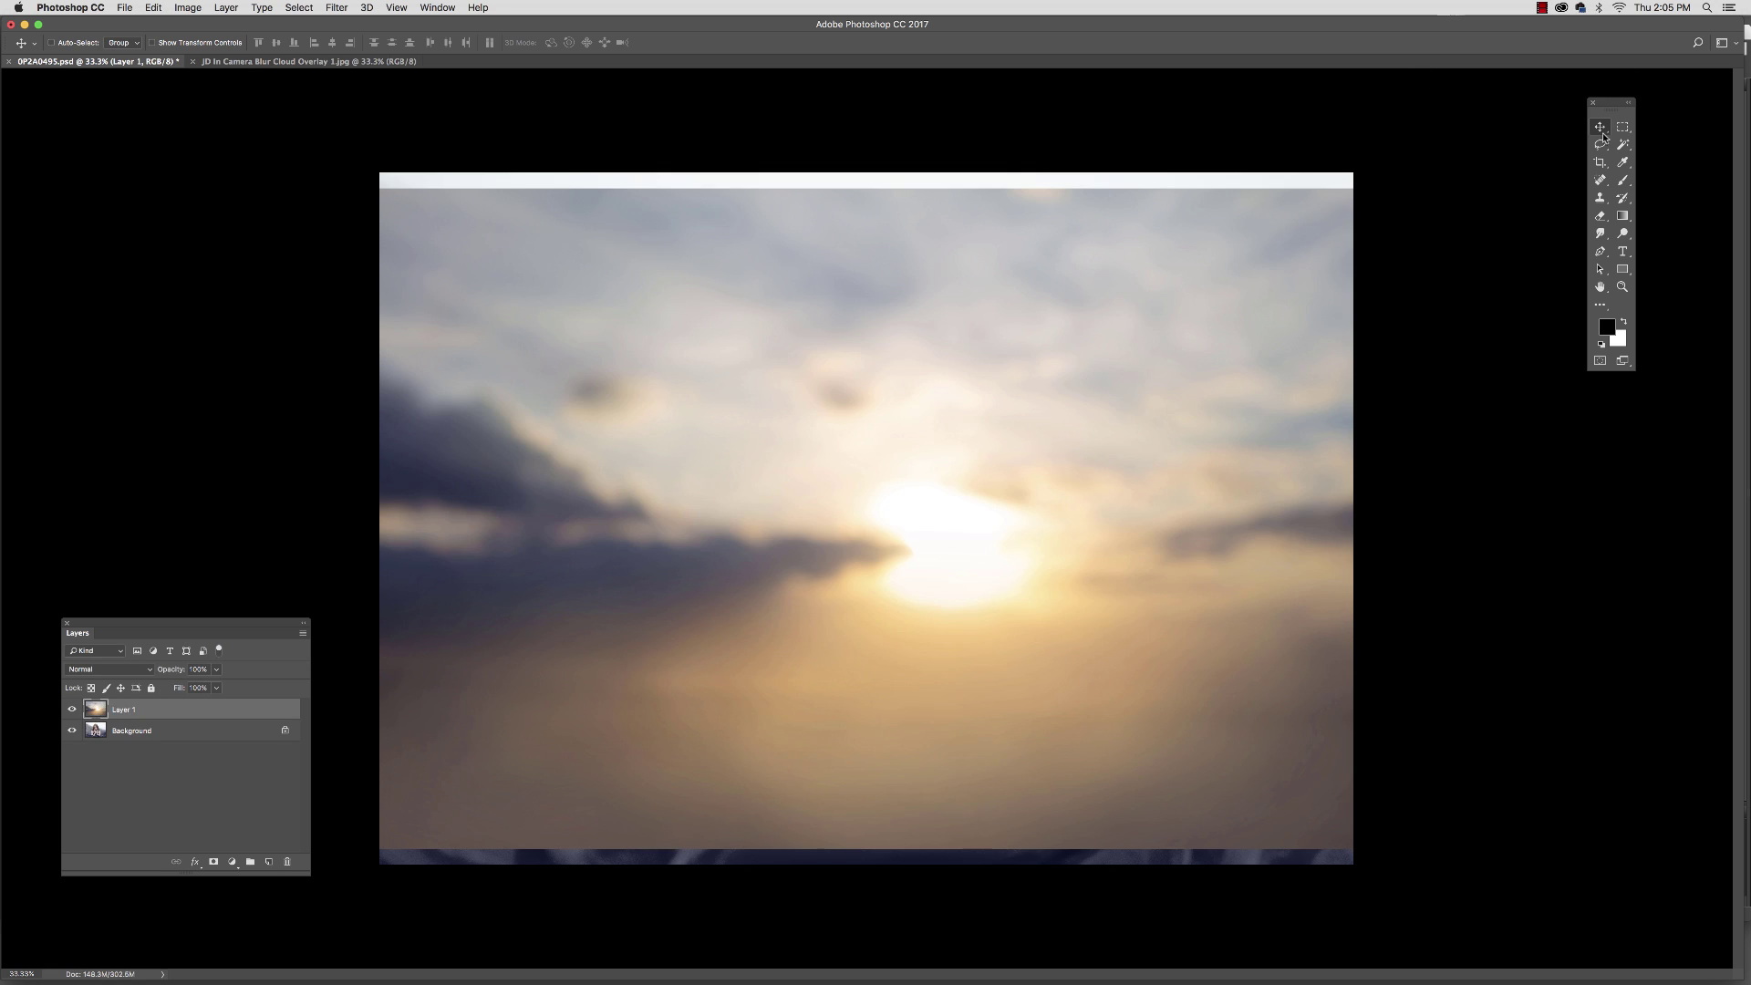
left_click_drag(1183, 282, 1183, 265)
Step: Add a layer mask to the cloud layer and brush black over the woman's face, arms and dress to reveal them
left_click(214, 862)
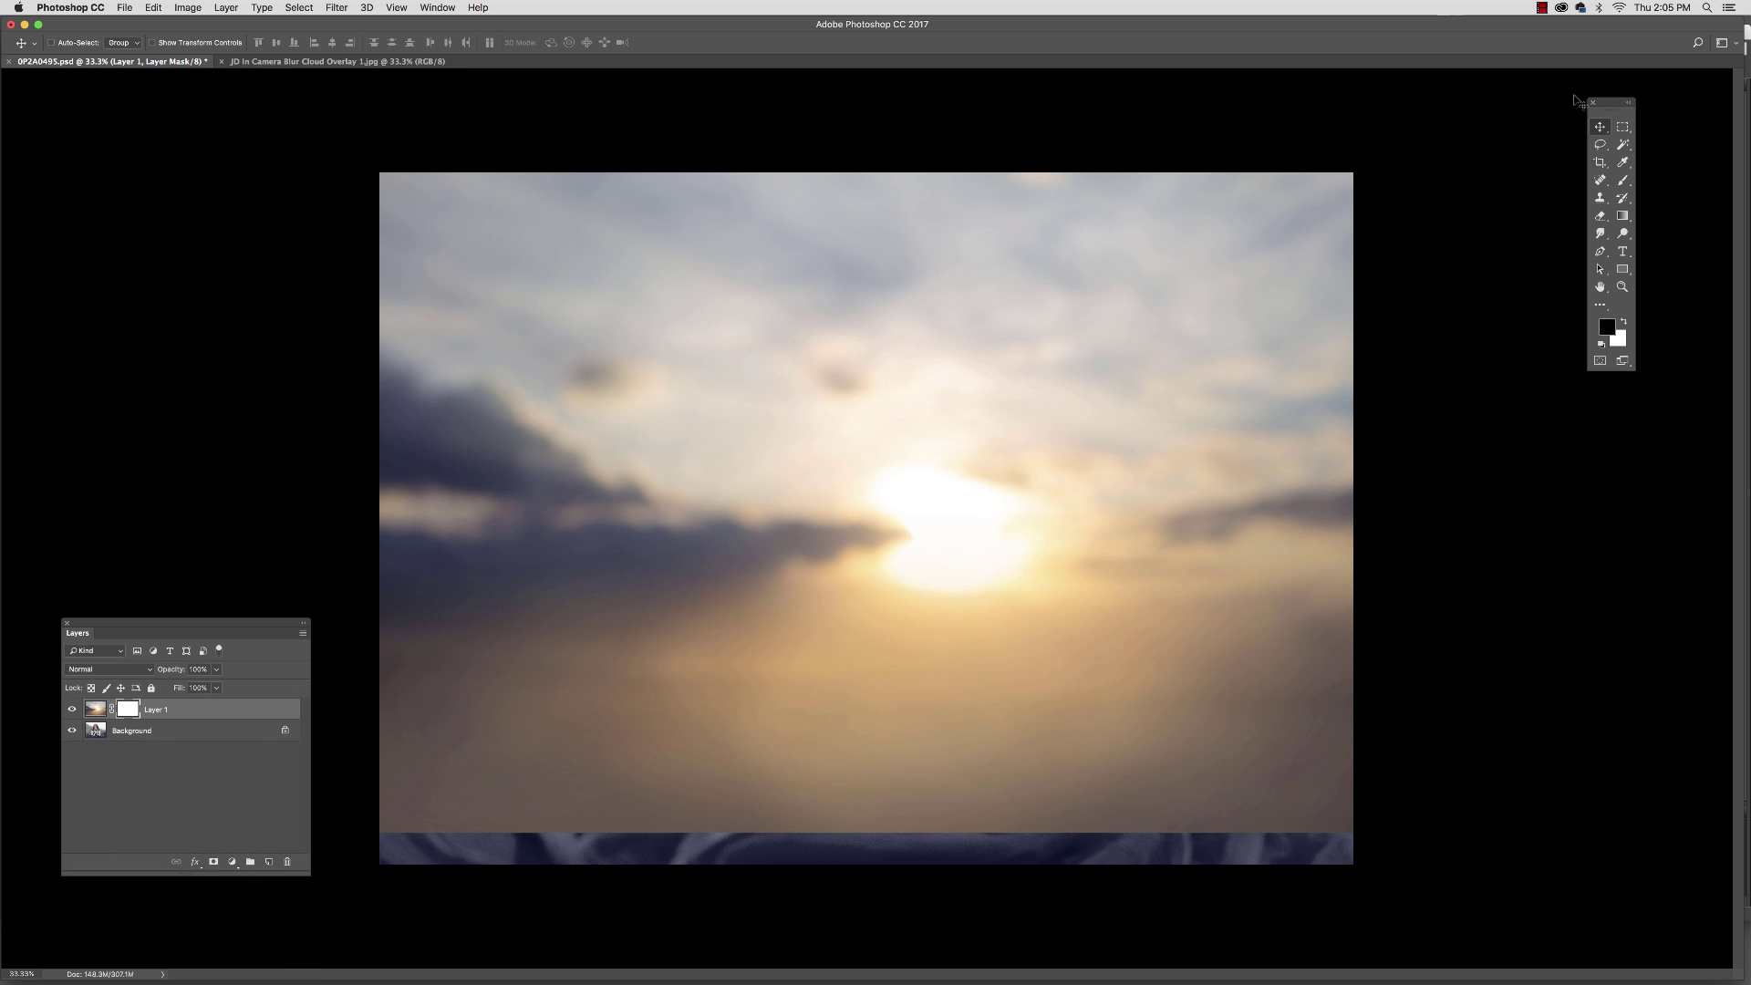
left_click(1620, 183)
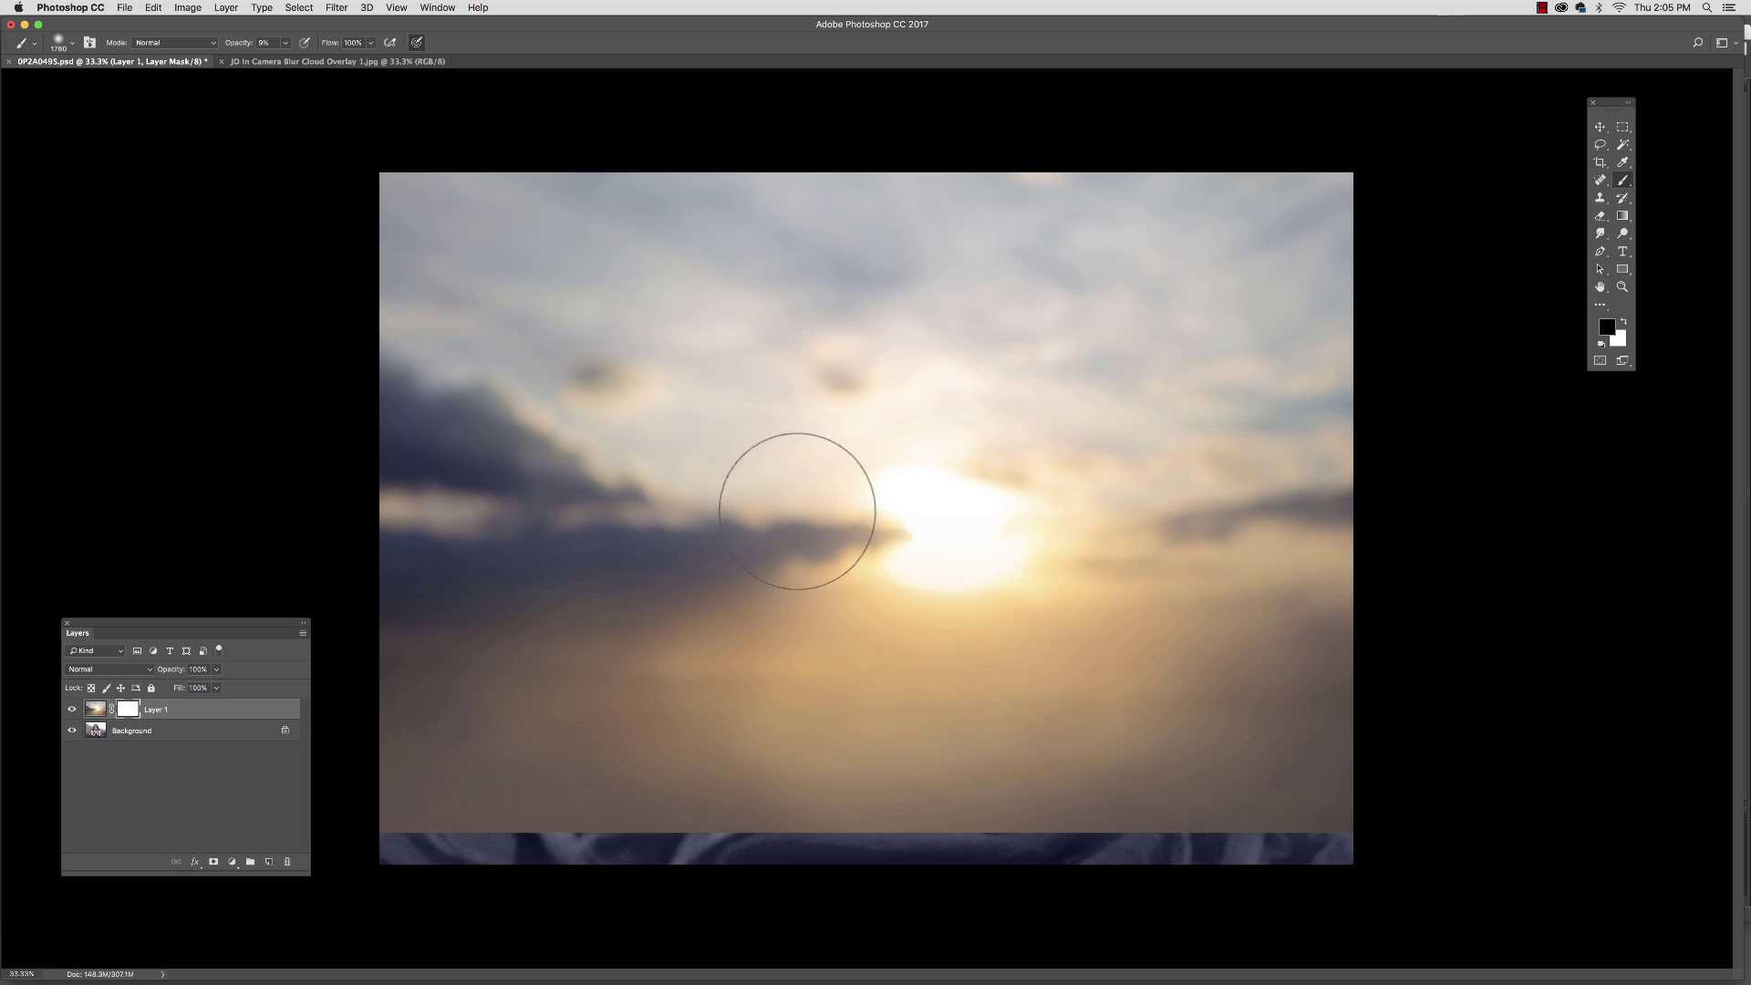
left_click(138, 722)
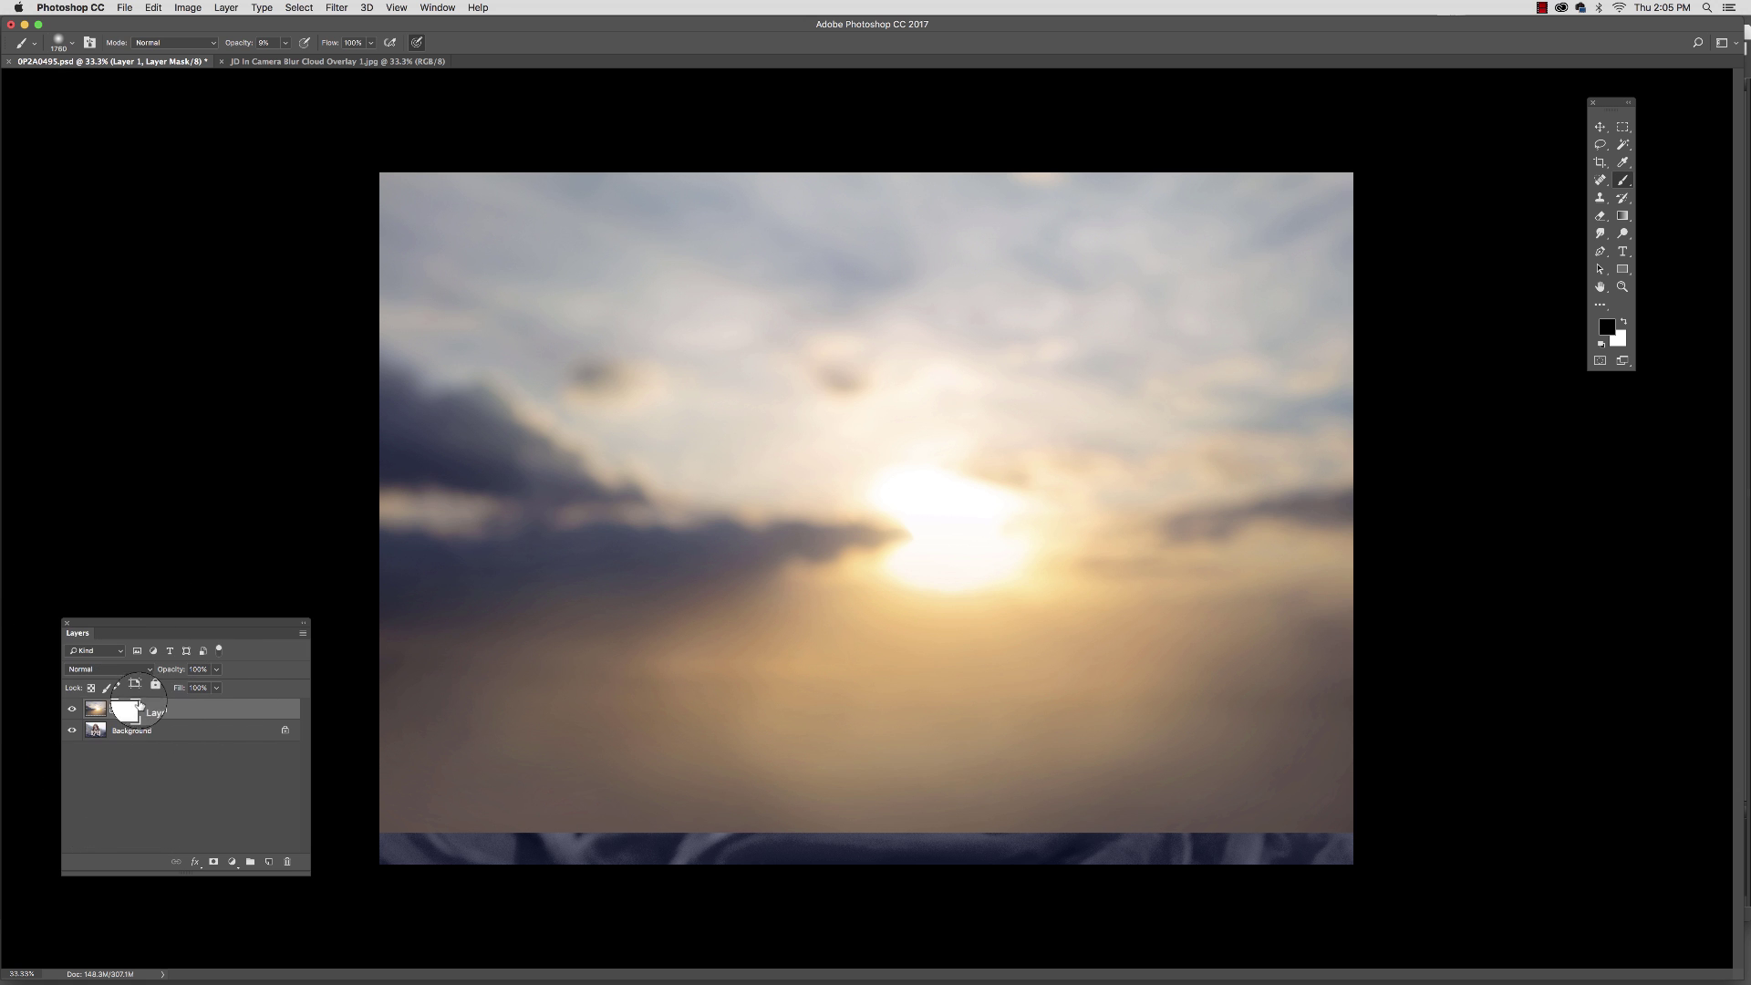
mouse_move(856, 460)
left_mouse_down()
mouse_move(885, 529)
mouse_move(842, 334)
mouse_move(891, 477)
mouse_move(742, 723)
mouse_move(1049, 711)
mouse_move(870, 777)
mouse_move(833, 383)
mouse_move(762, 867)
mouse_move(1415, 769)
mouse_move(1065, 759)
mouse_move(456, 903)
mouse_move(971, 734)
mouse_move(1440, 766)
mouse_move(1081, 850)
mouse_move(603, 839)
mouse_move(912, 775)
mouse_move(958, 520)
mouse_move(775, 798)
mouse_move(848, 871)
mouse_move(529, 821)
mouse_move(821, 784)
mouse_move(465, 780)
mouse_move(1192, 802)
mouse_move(1263, 771)
mouse_move(862, 812)
mouse_move(521, 683)
left_mouse_up()
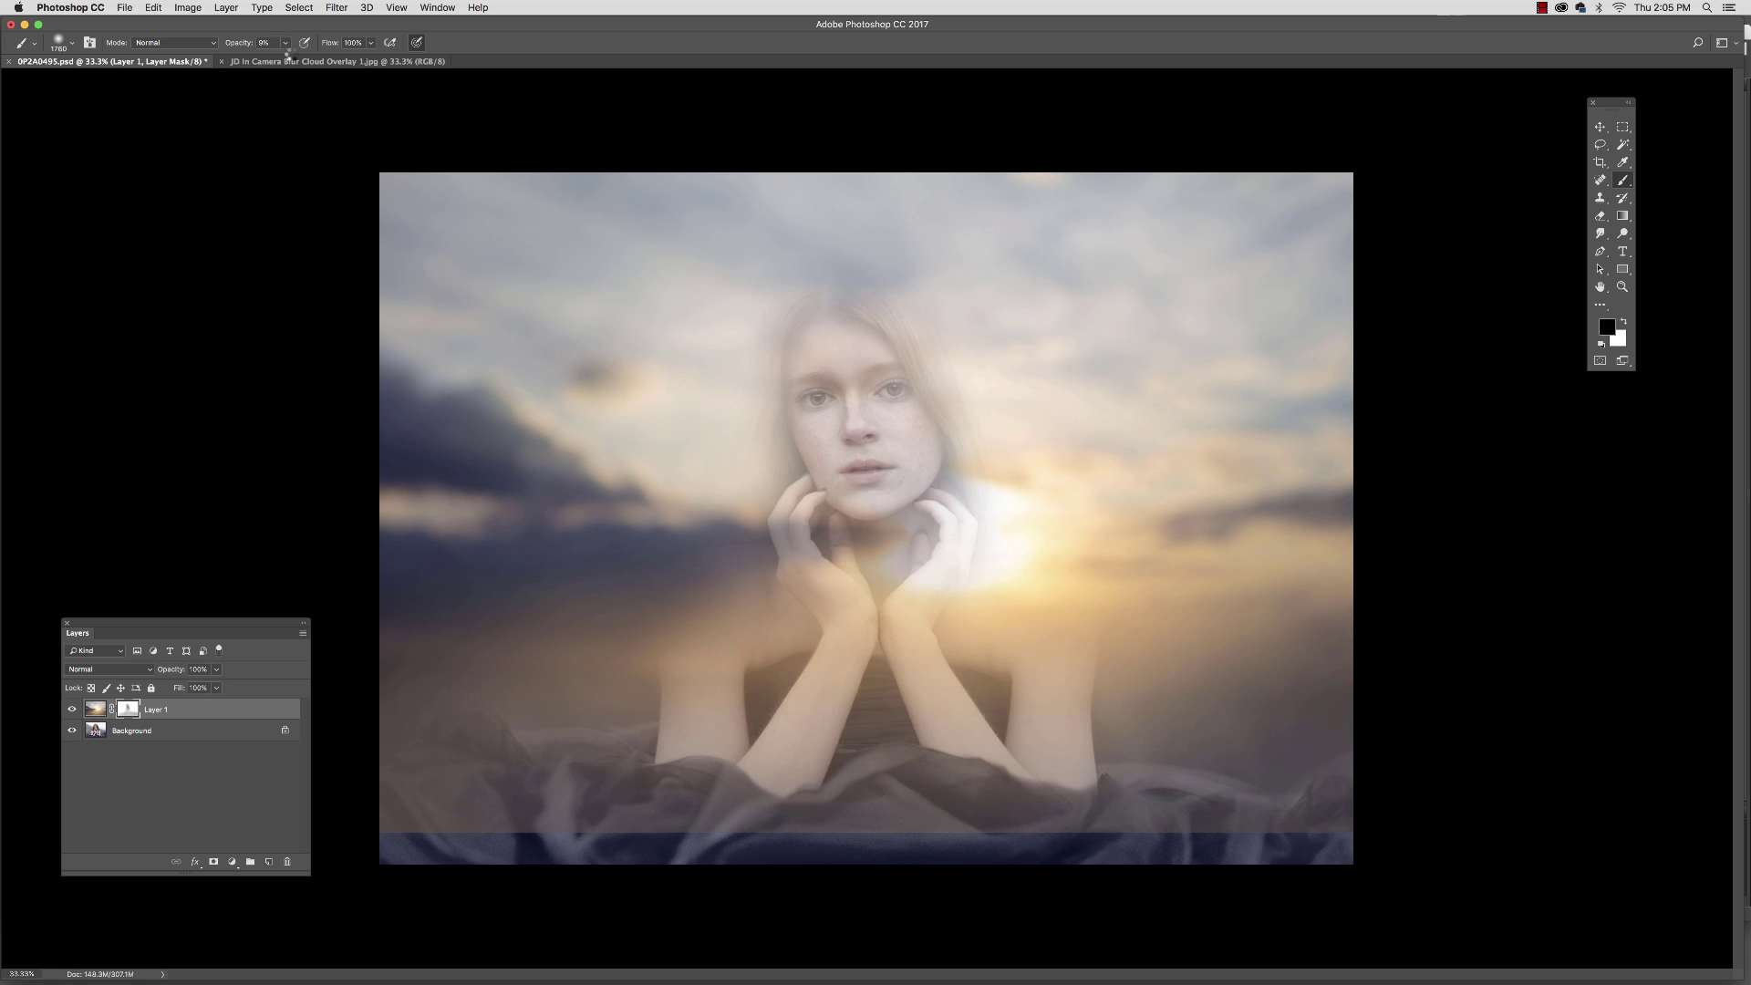
Step: Set the brush opacity to 65% and paint black on the mask over the woman's body, hair and the dark fabric
key("6")
key("5")
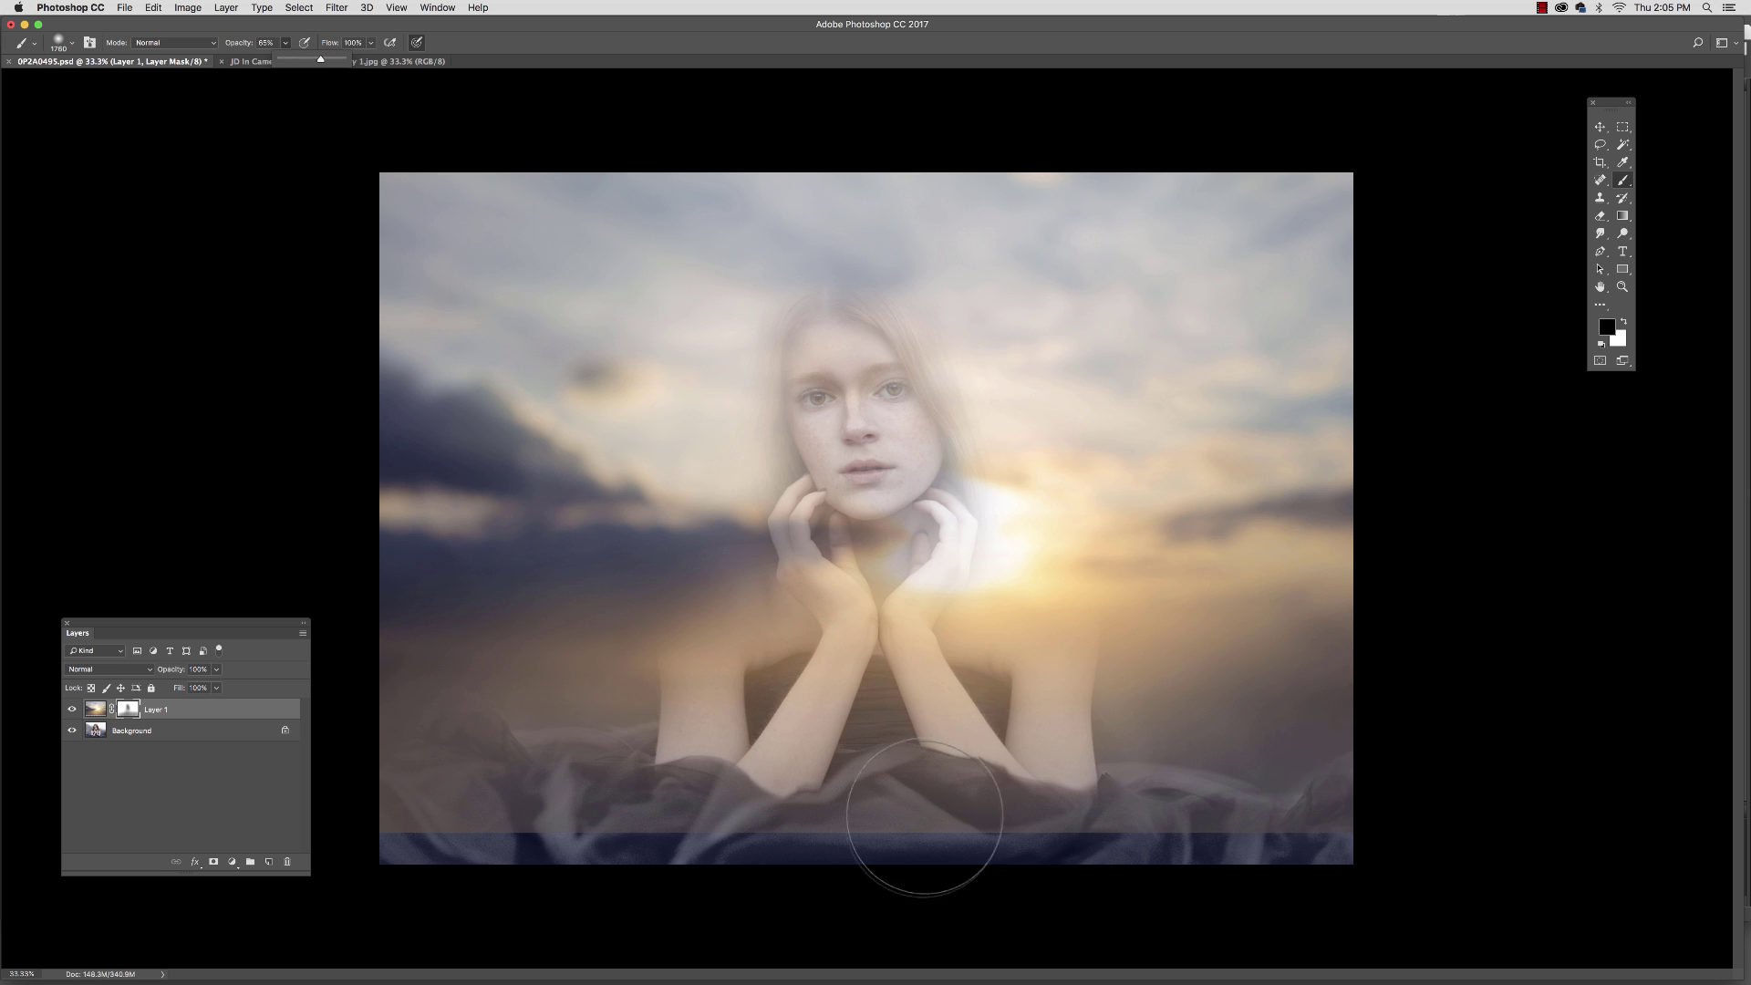
mouse_move(926, 832)
left_mouse_down()
mouse_move(501, 840)
mouse_move(508, 868)
mouse_move(586, 802)
mouse_move(723, 798)
mouse_move(729, 748)
mouse_move(857, 638)
mouse_move(711, 593)
mouse_move(858, 453)
mouse_move(803, 392)
mouse_move(903, 420)
mouse_move(894, 374)
mouse_move(1018, 606)
mouse_move(1024, 821)
mouse_move(1384, 840)
mouse_move(771, 844)
left_mouse_up()
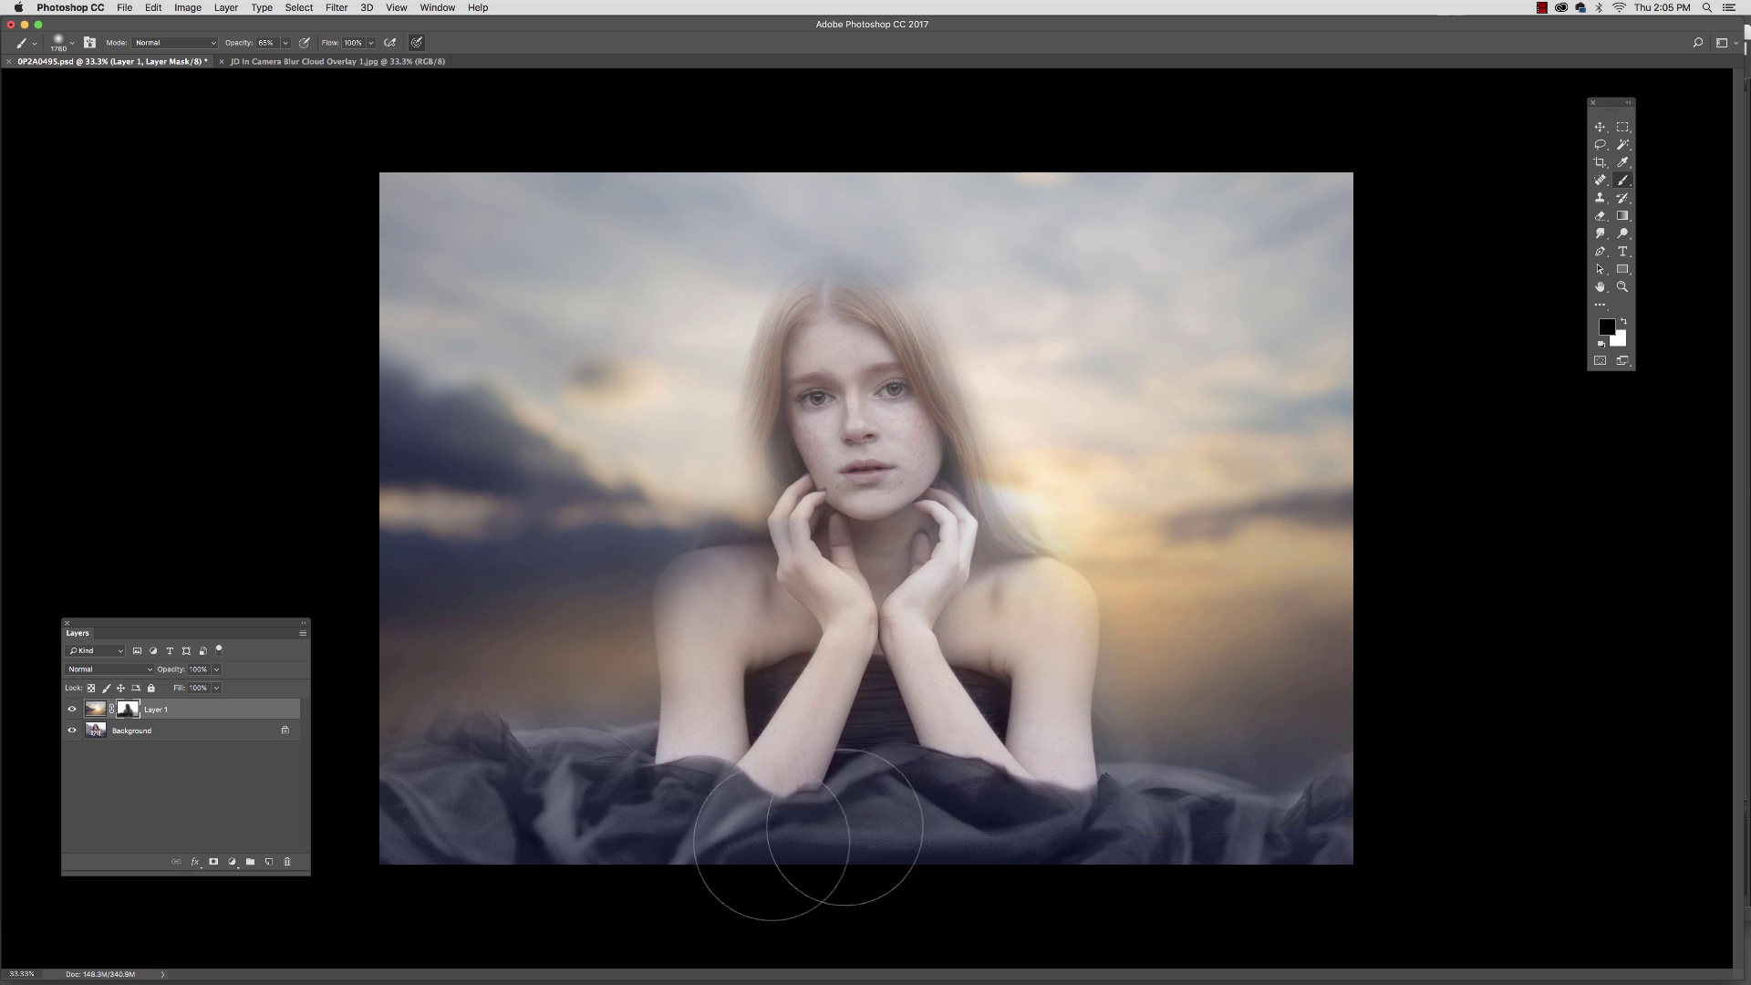
Step: Reduce the brush size and opacity, and paint the mask black over both shoulders and arms to clear the cloud haze
left_click(72, 44)
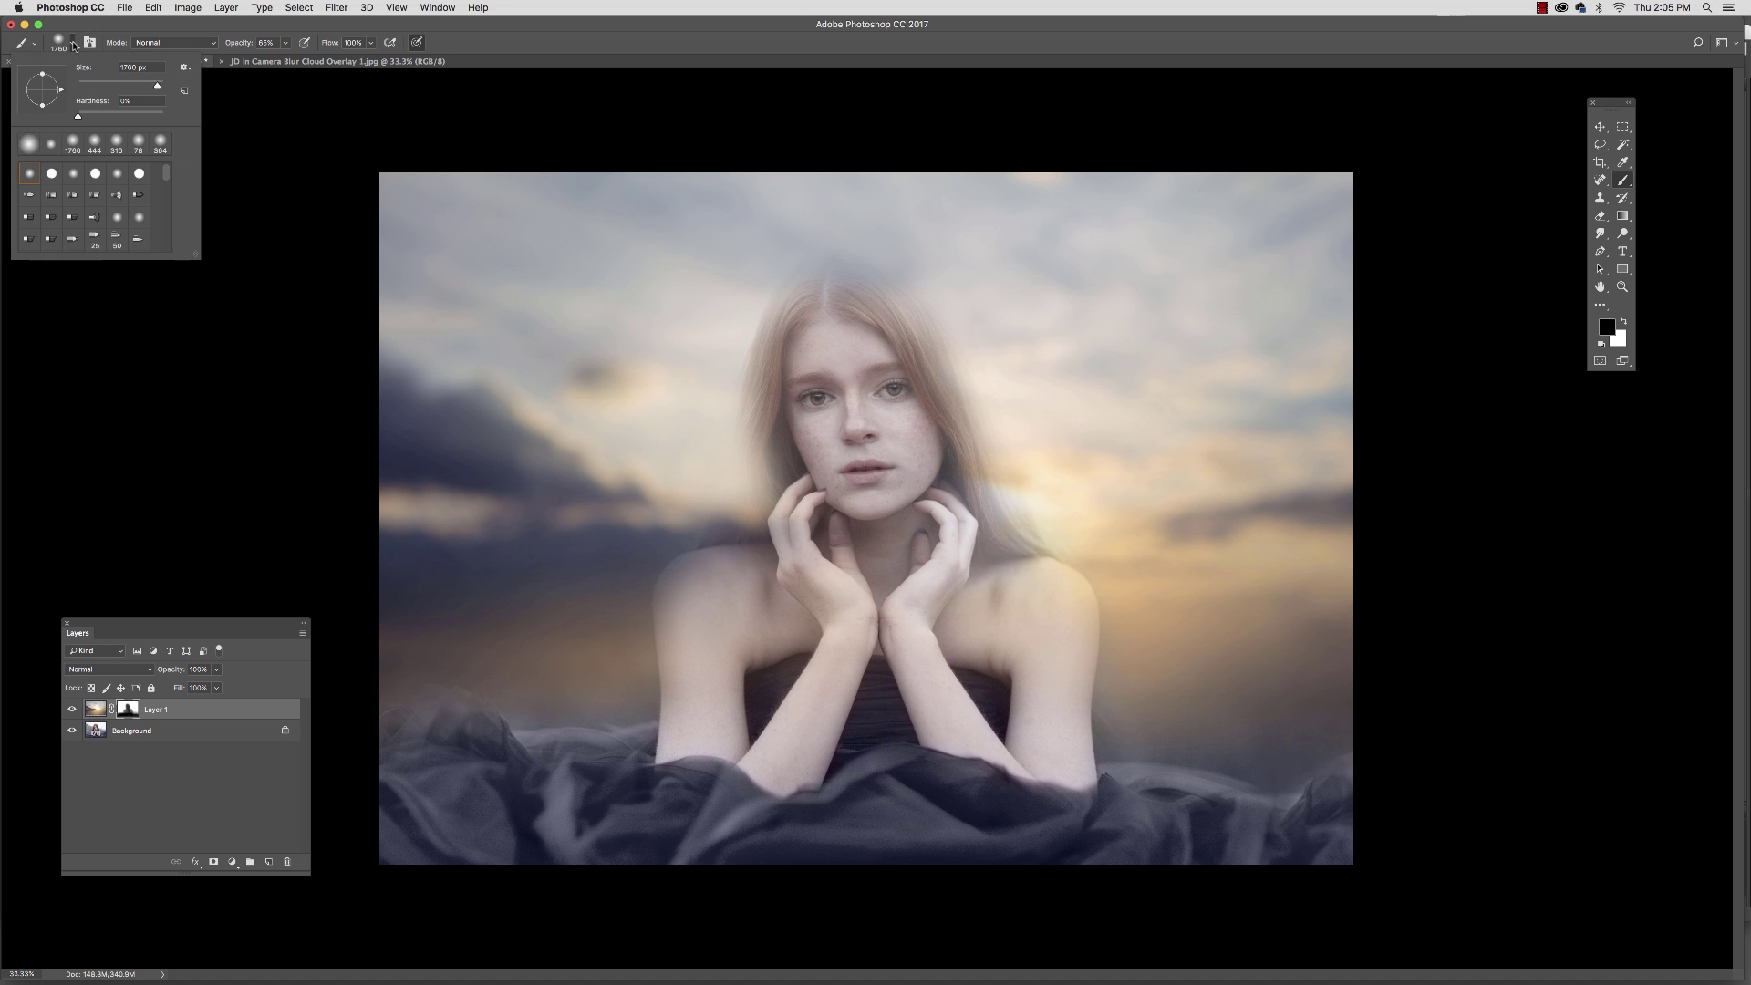
left_click(286, 43)
left_click_drag(265, 61, 262, 62)
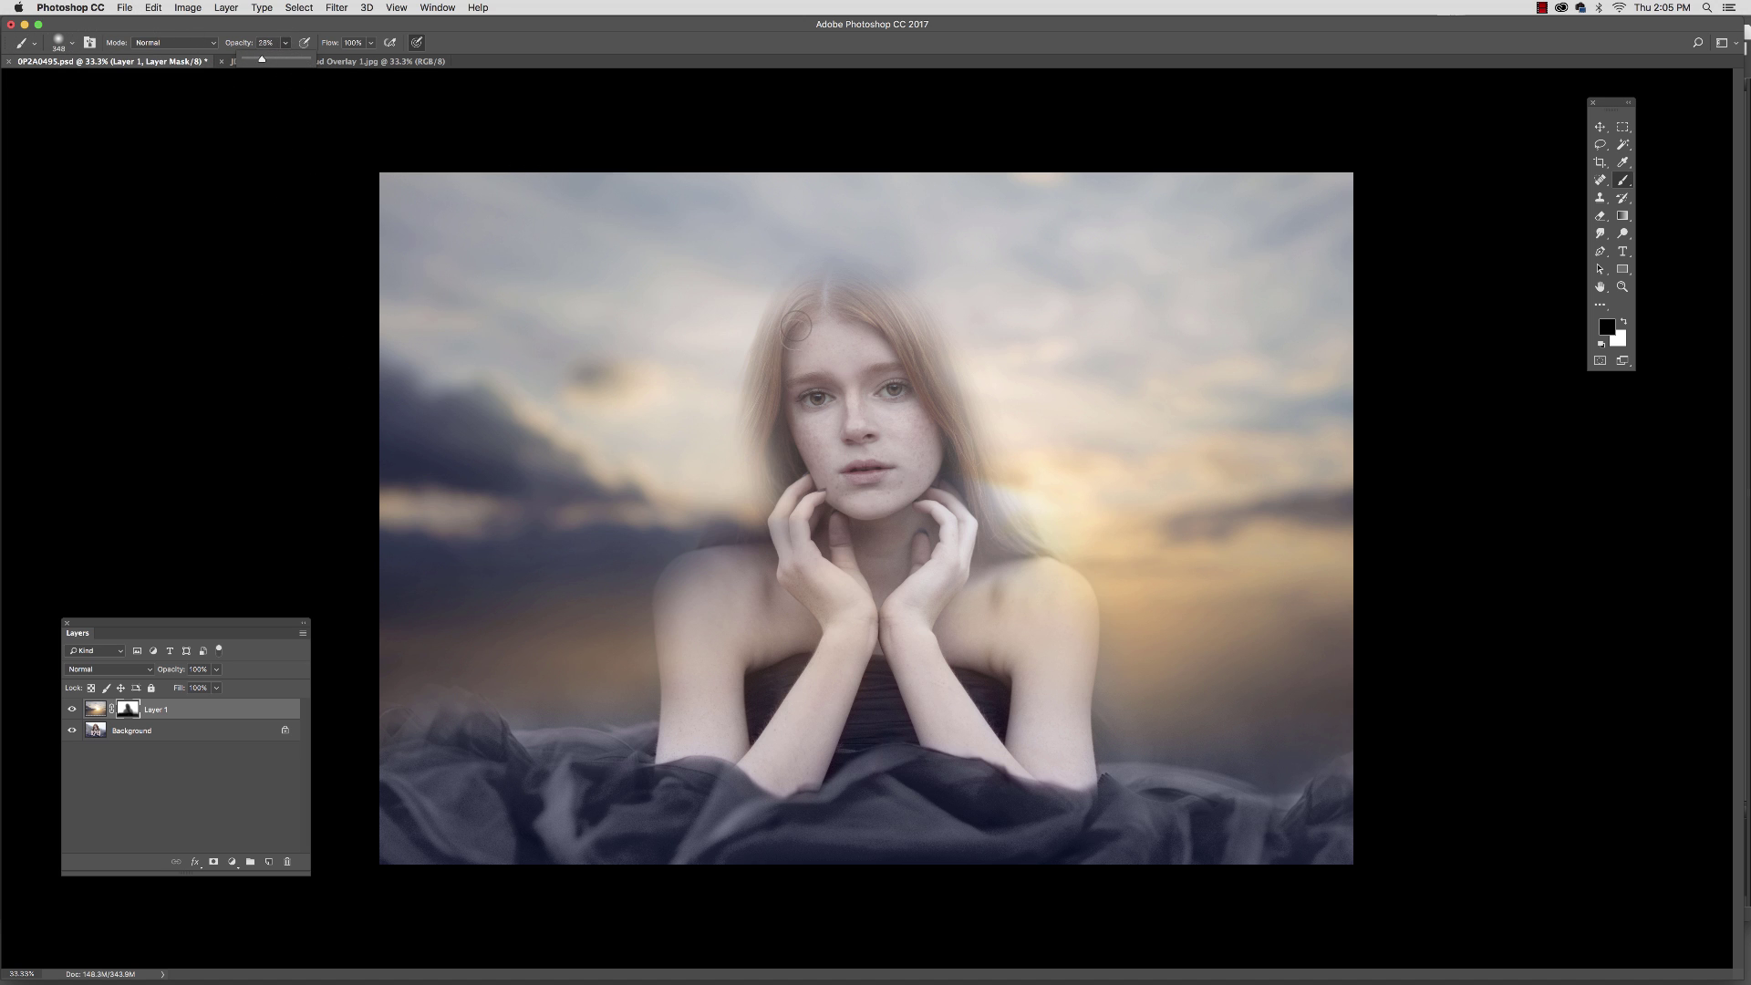
mouse_move(893, 441)
left_mouse_down()
mouse_move(929, 423)
mouse_move(993, 570)
mouse_move(947, 638)
mouse_move(945, 545)
mouse_move(941, 712)
mouse_move(995, 604)
mouse_move(956, 650)
mouse_move(1026, 659)
mouse_move(1060, 623)
mouse_move(1046, 573)
left_mouse_up()
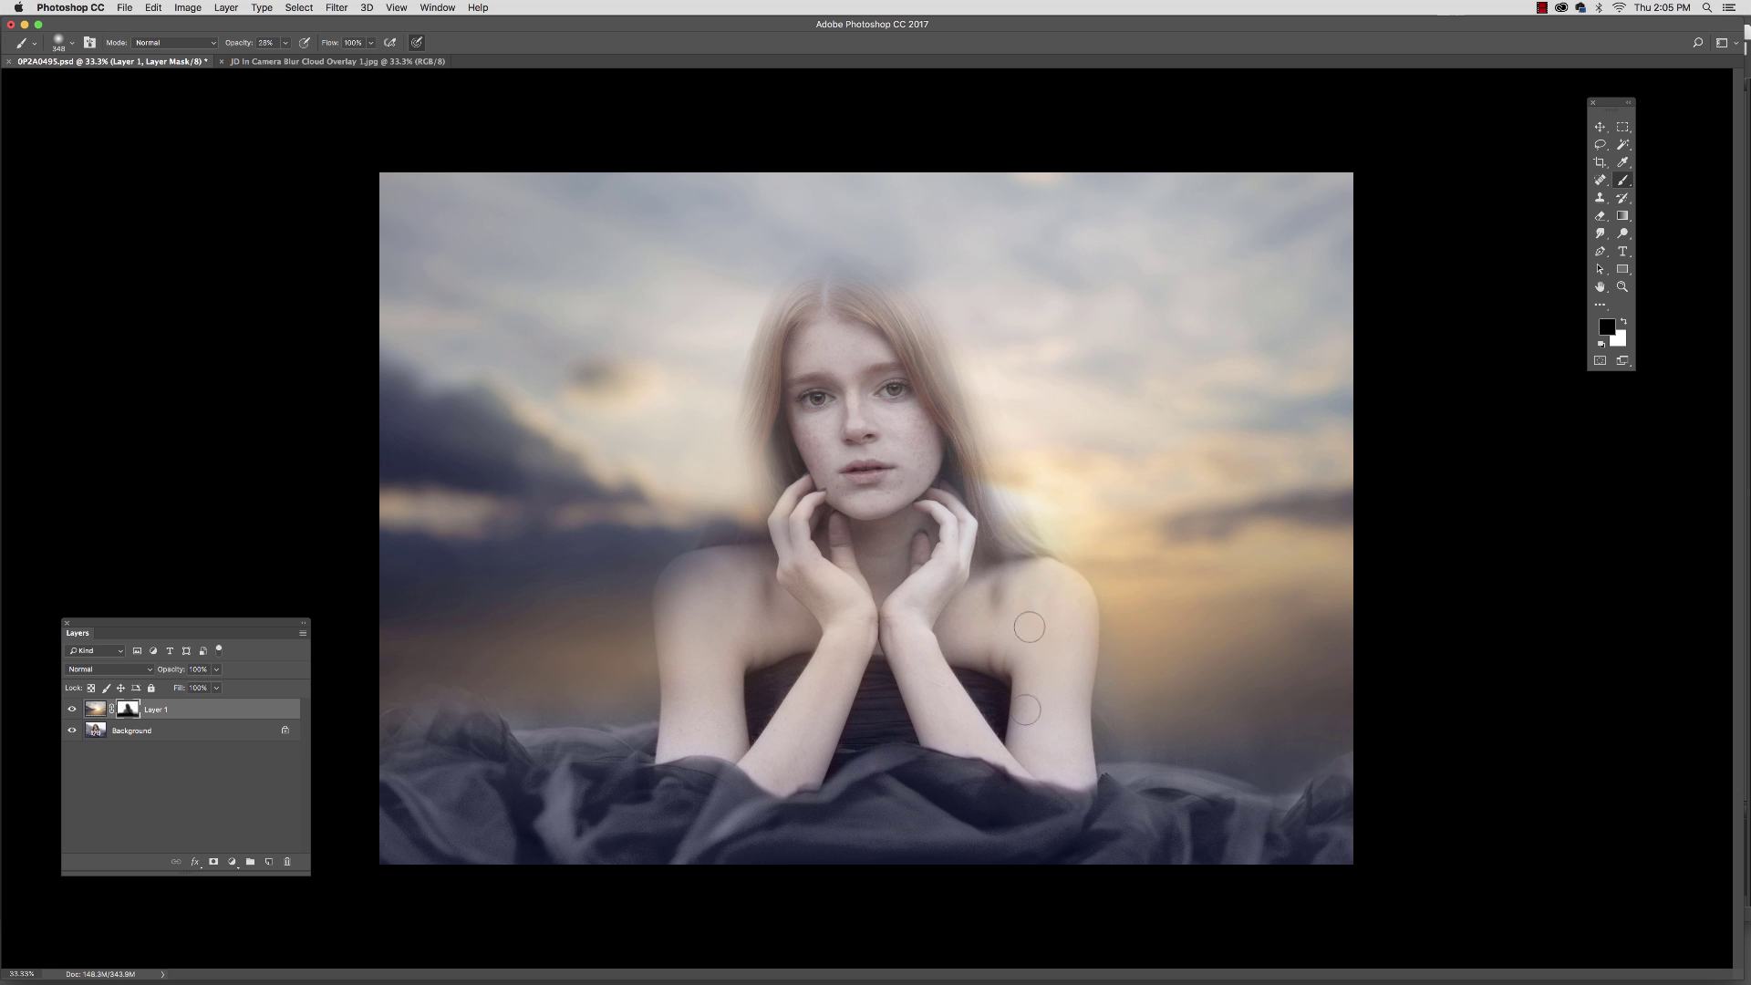
left_click_drag(701, 581, 748, 561)
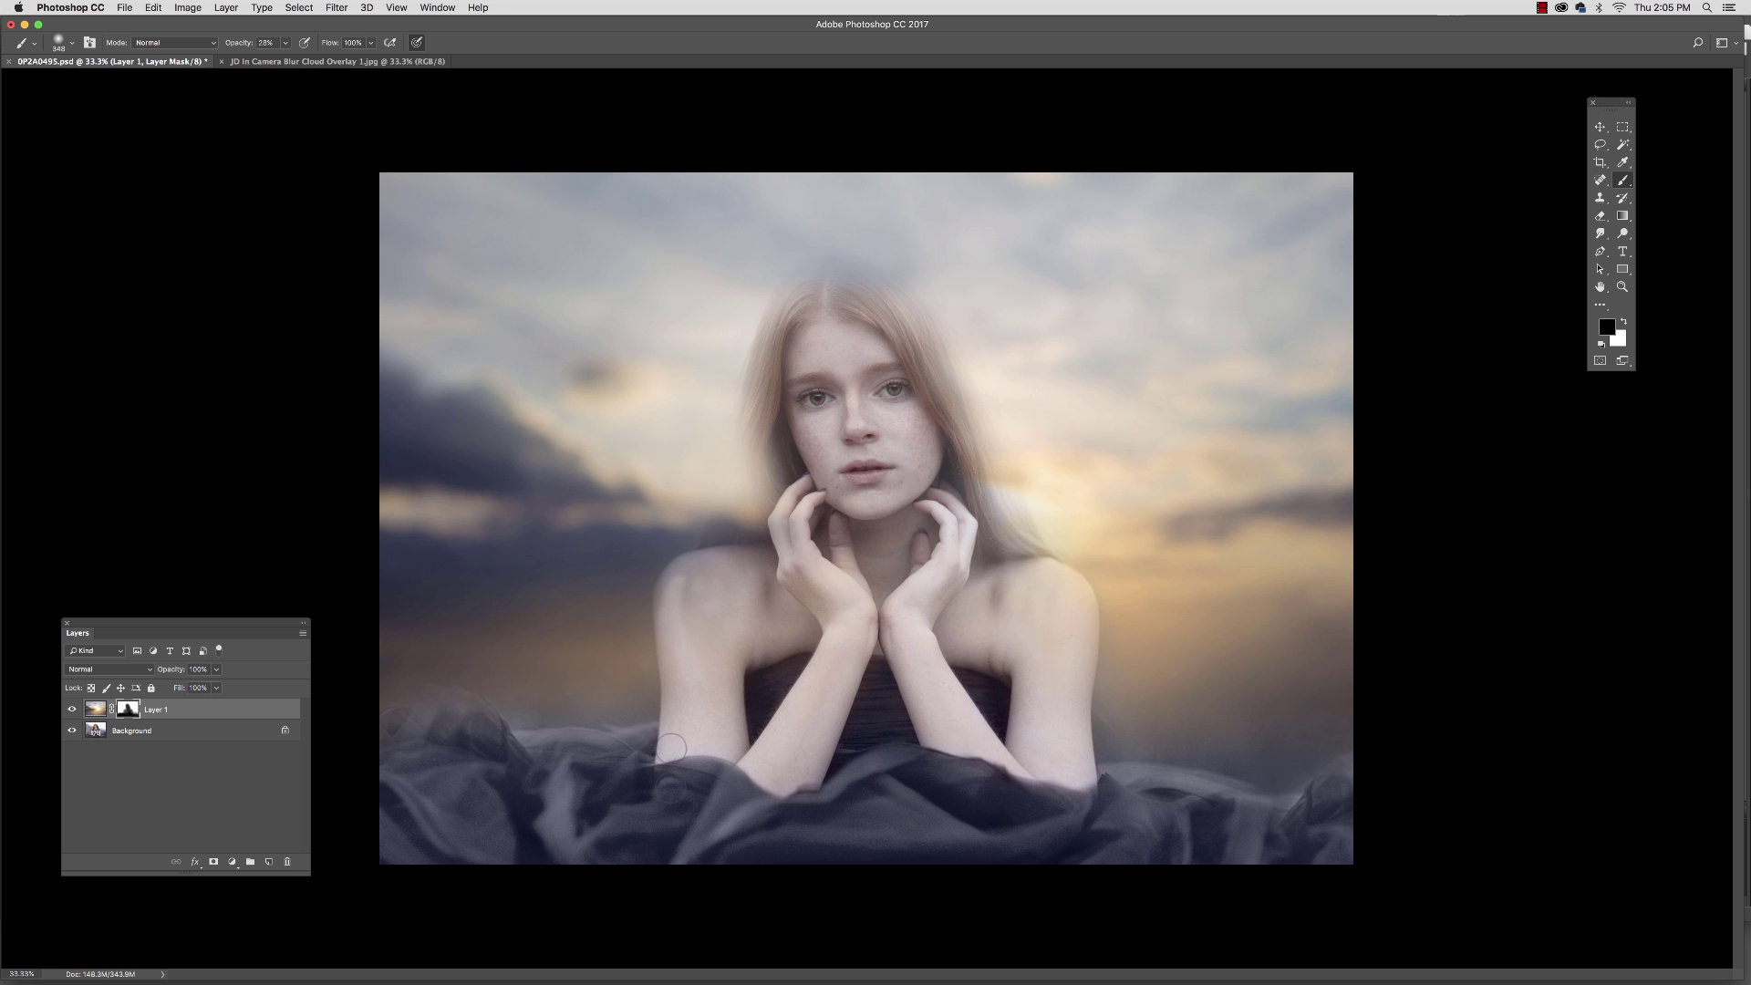
mouse_move(707, 579)
left_mouse_down()
mouse_move(727, 567)
mouse_move(682, 580)
left_mouse_up()
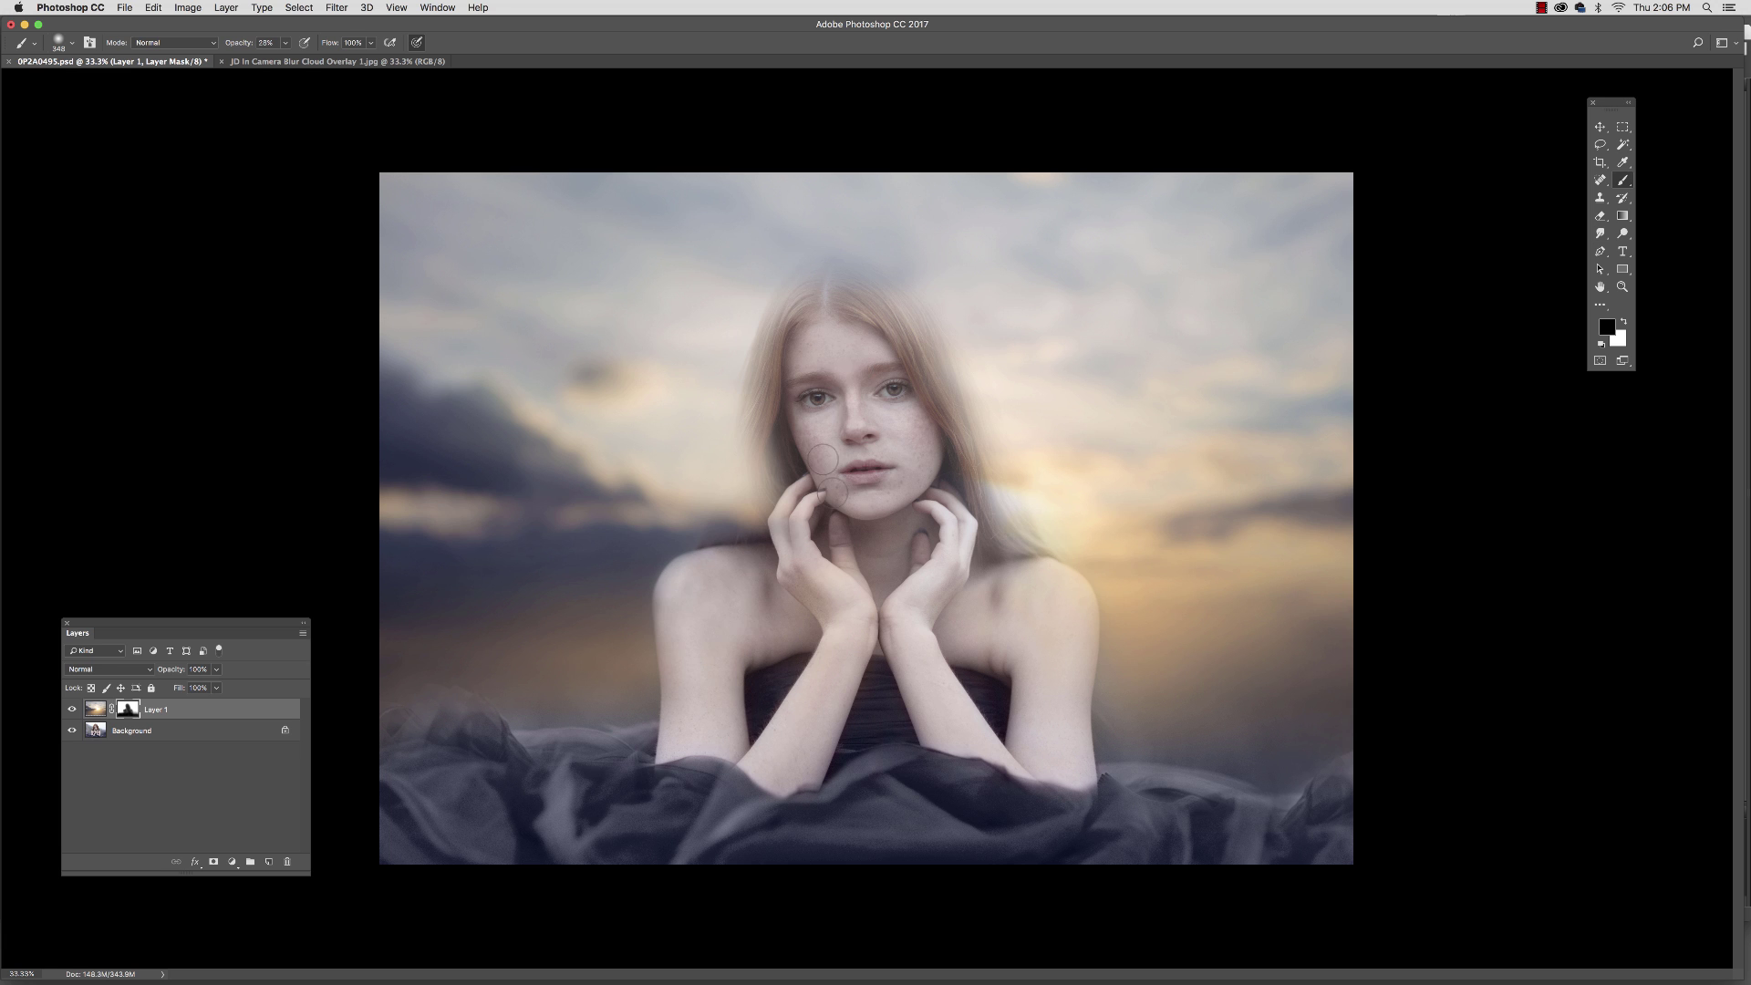
Step: Paint the mask black along both sides and the crown of the hair to bring out the hair edges
mouse_move(823, 459)
left_mouse_down()
mouse_move(775, 428)
mouse_move(753, 525)
left_mouse_up()
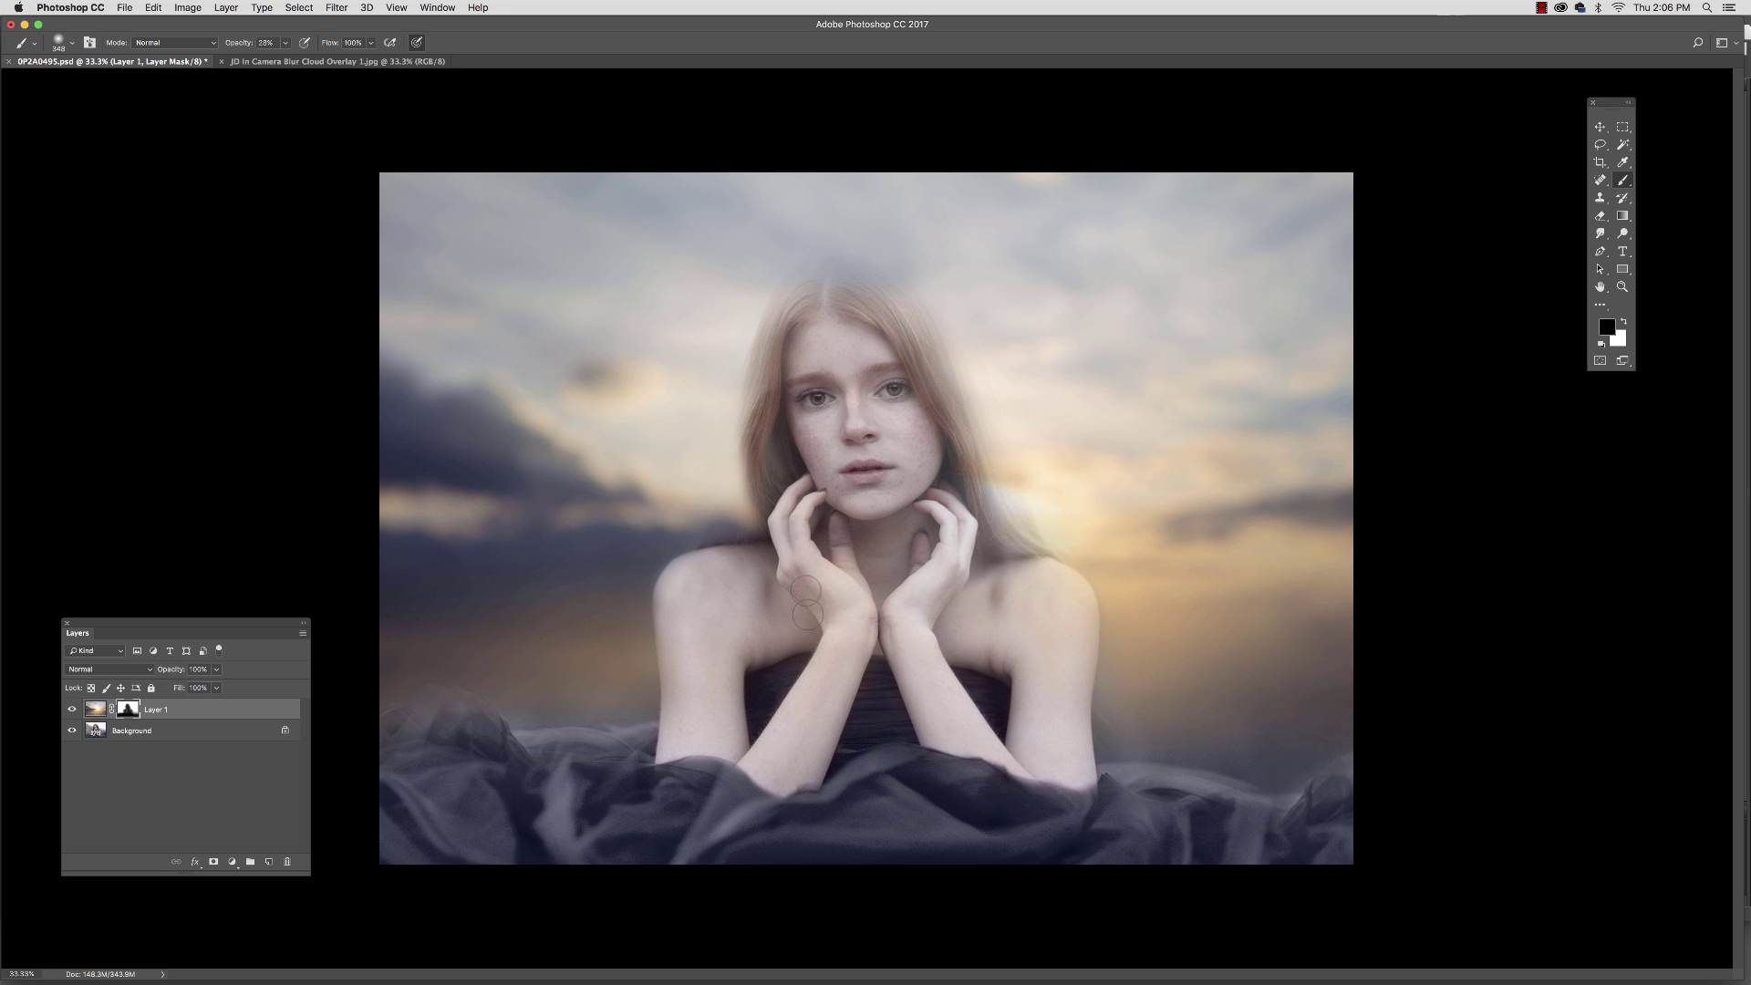
mouse_move(775, 438)
left_mouse_down()
mouse_move(826, 301)
mouse_move(875, 273)
mouse_move(804, 278)
left_mouse_up()
mouse_move(780, 460)
left_mouse_down()
mouse_move(928, 335)
mouse_move(976, 456)
mouse_move(855, 359)
left_mouse_up()
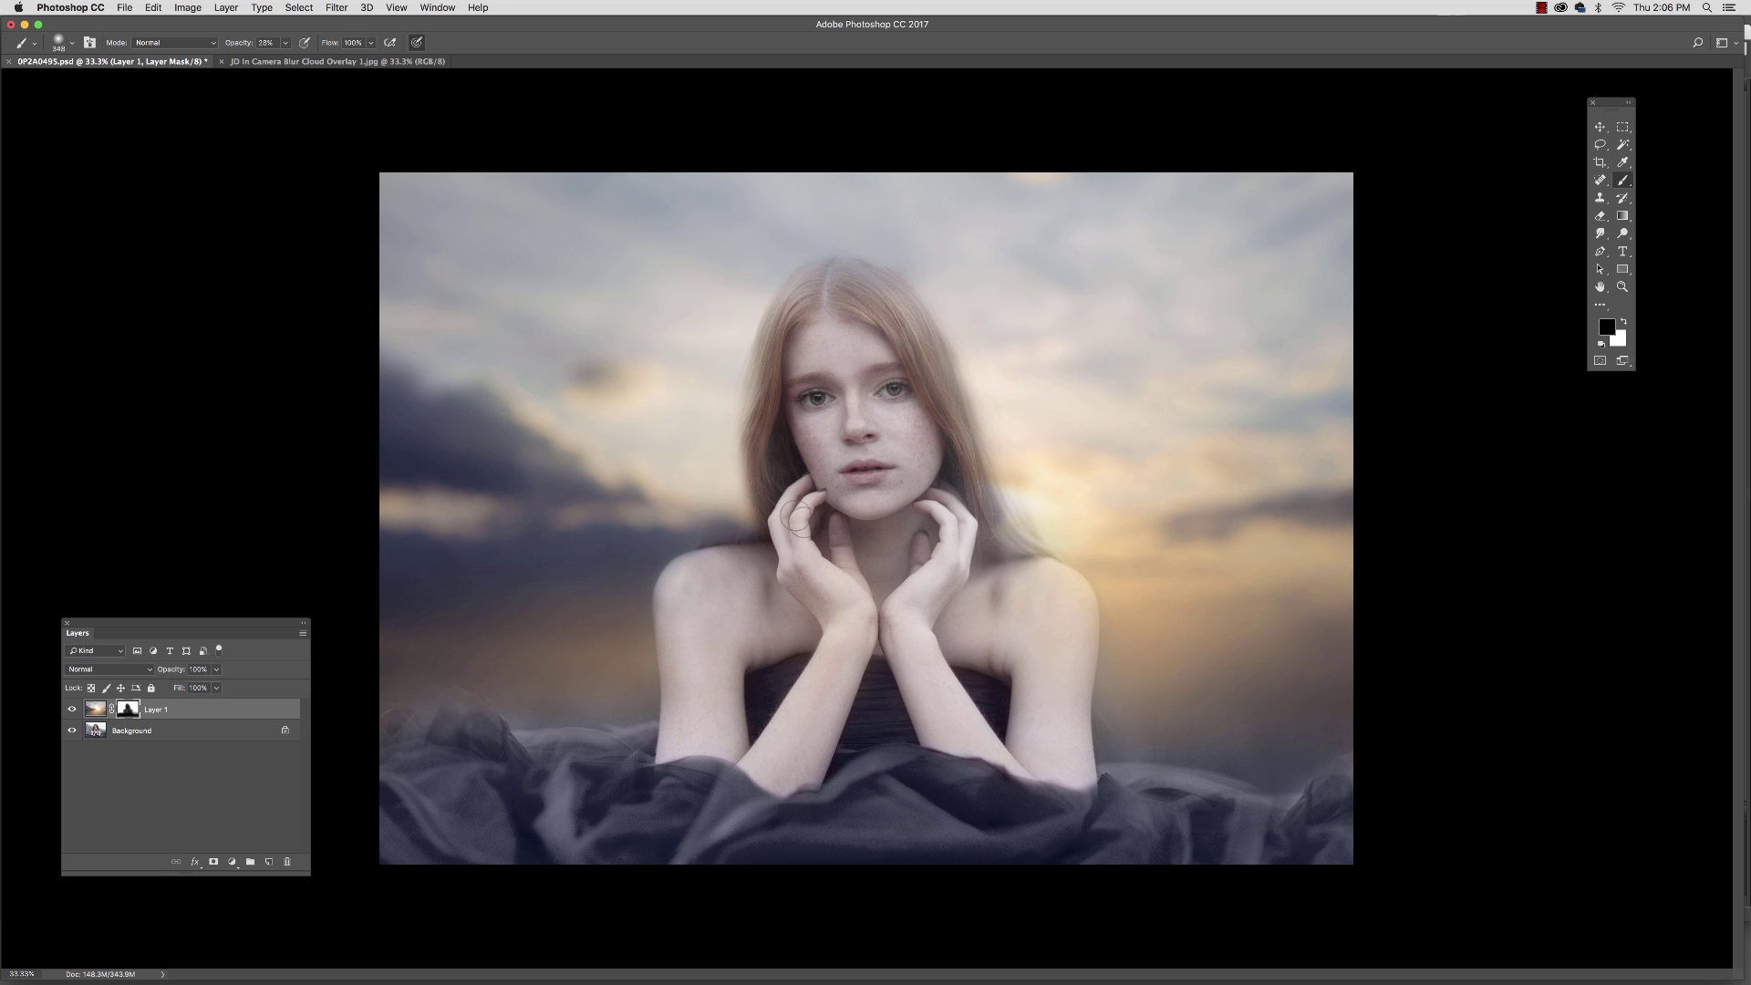
mouse_move(922, 442)
left_mouse_down()
mouse_move(985, 538)
mouse_move(1012, 529)
mouse_move(1047, 582)
mouse_move(958, 568)
mouse_move(1021, 548)
mouse_move(1087, 644)
left_mouse_up()
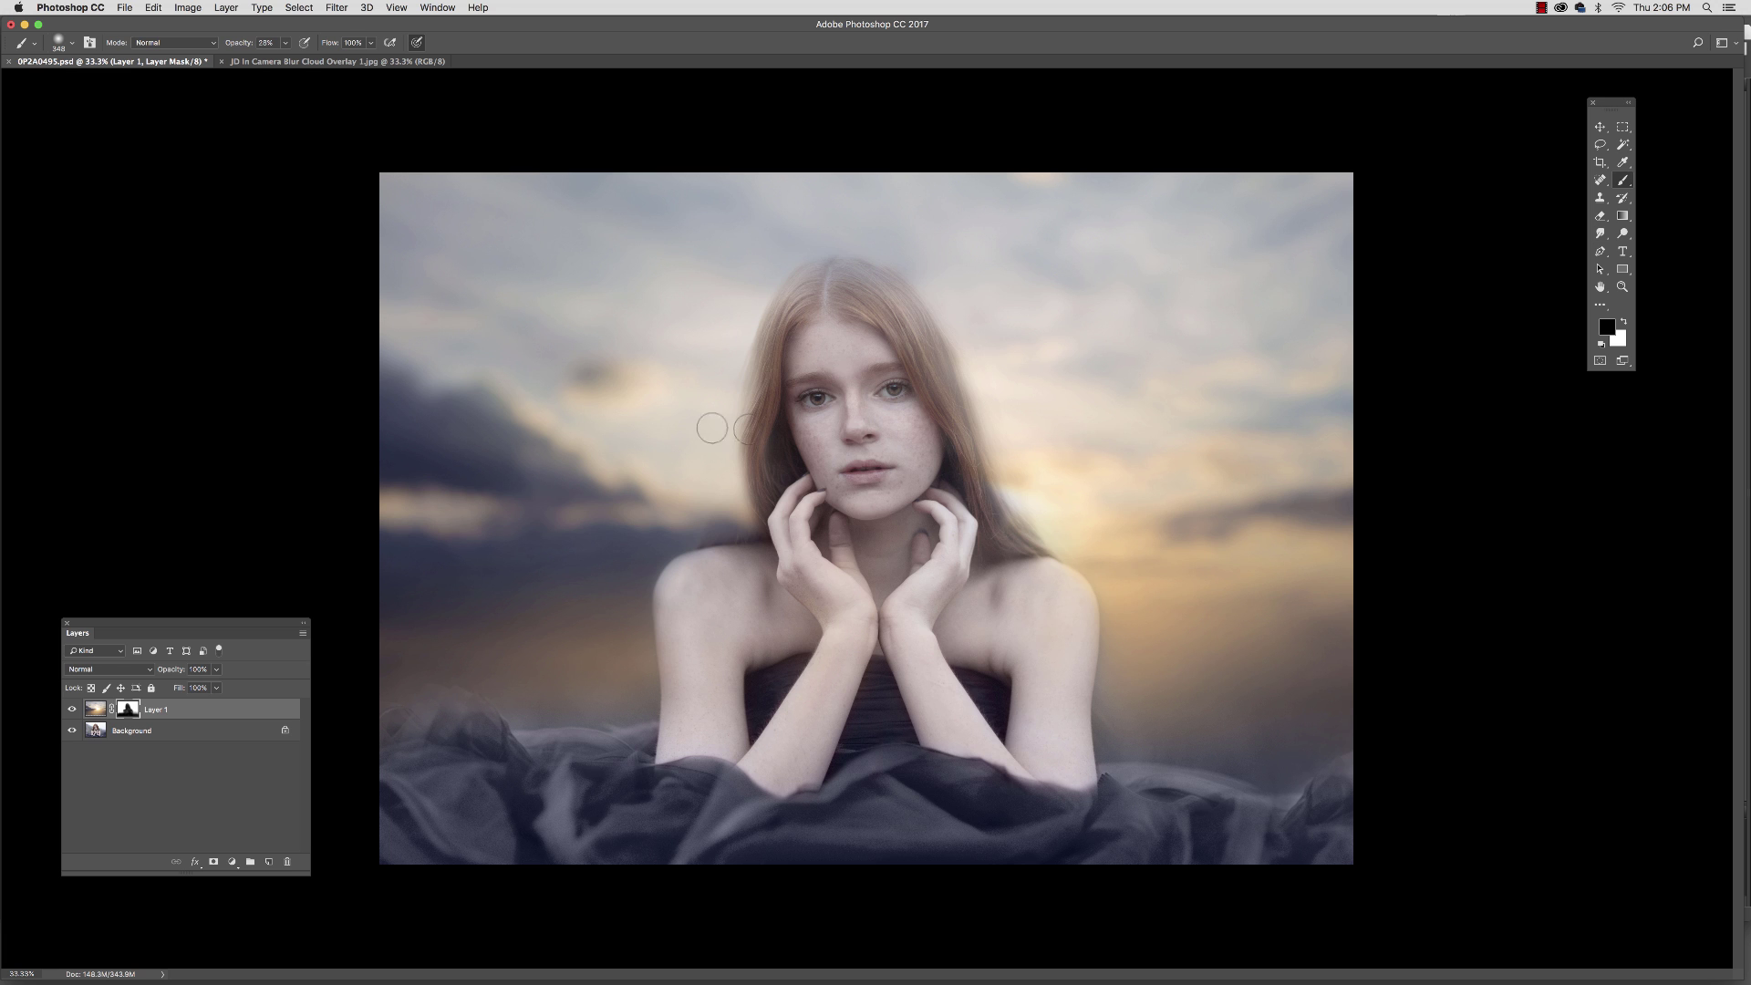
Step: Set the brush to 1400 px at 21% opacity and paint black on the mask around the hair, shoulders and fabric
left_click(74, 39)
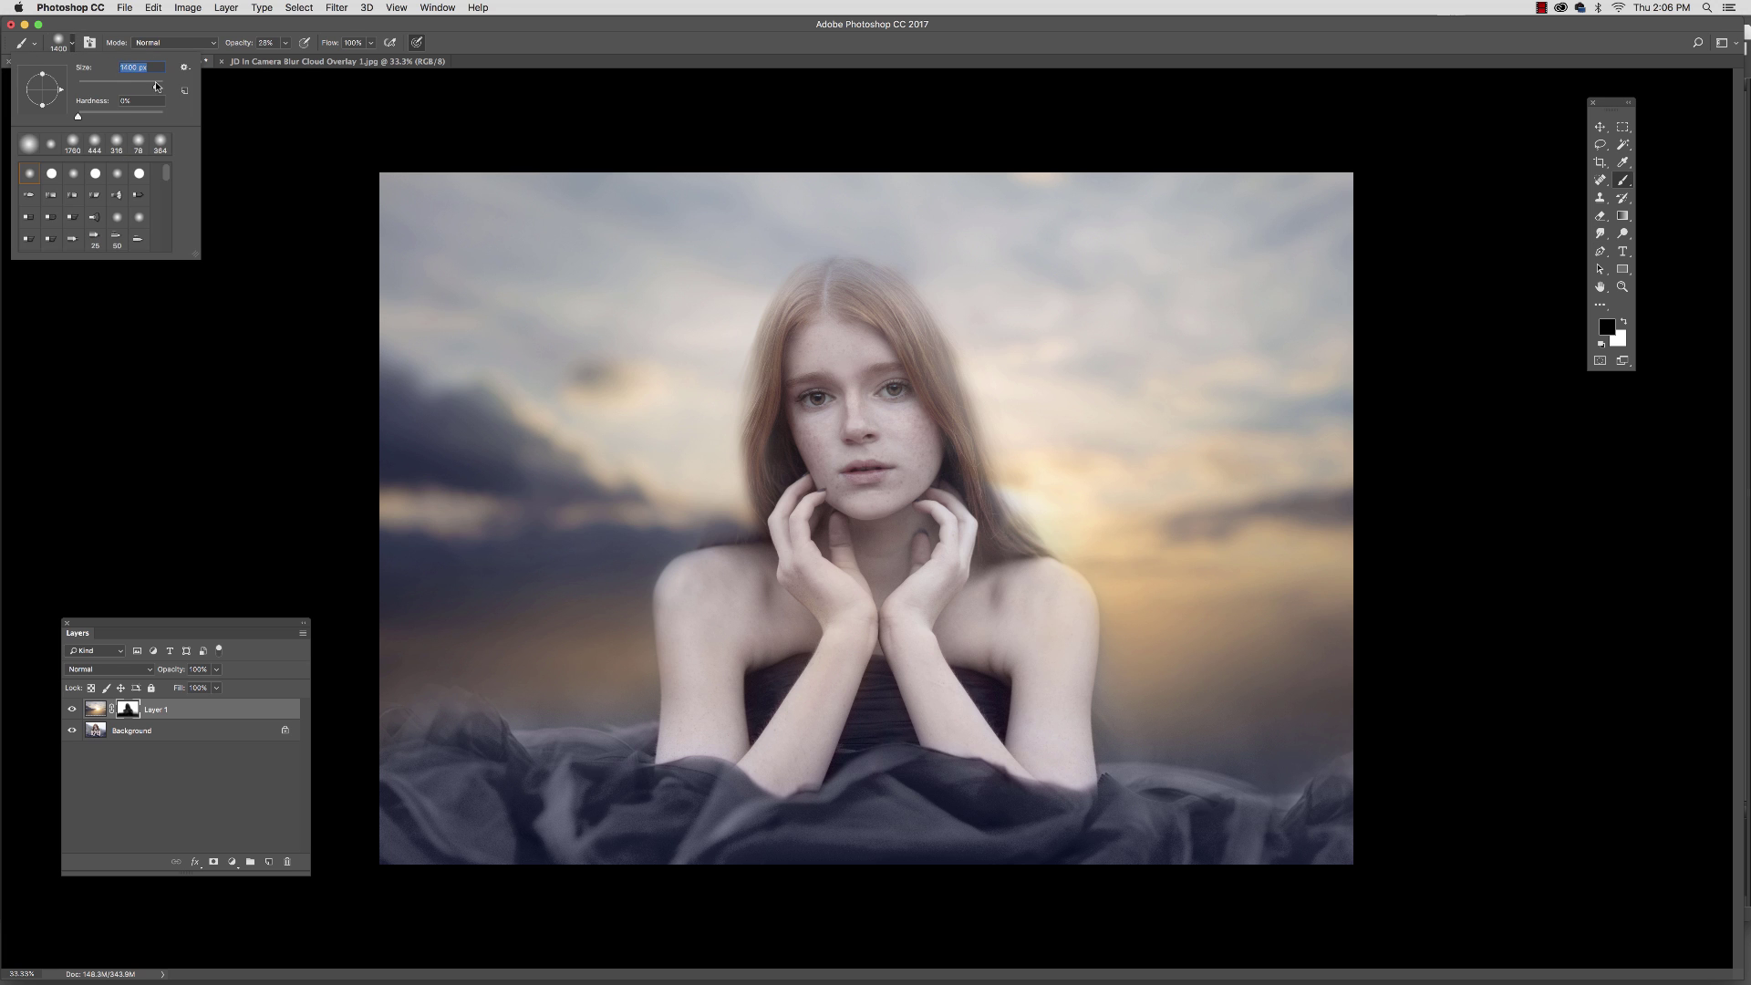
key("Return")
key("2")
key("1")
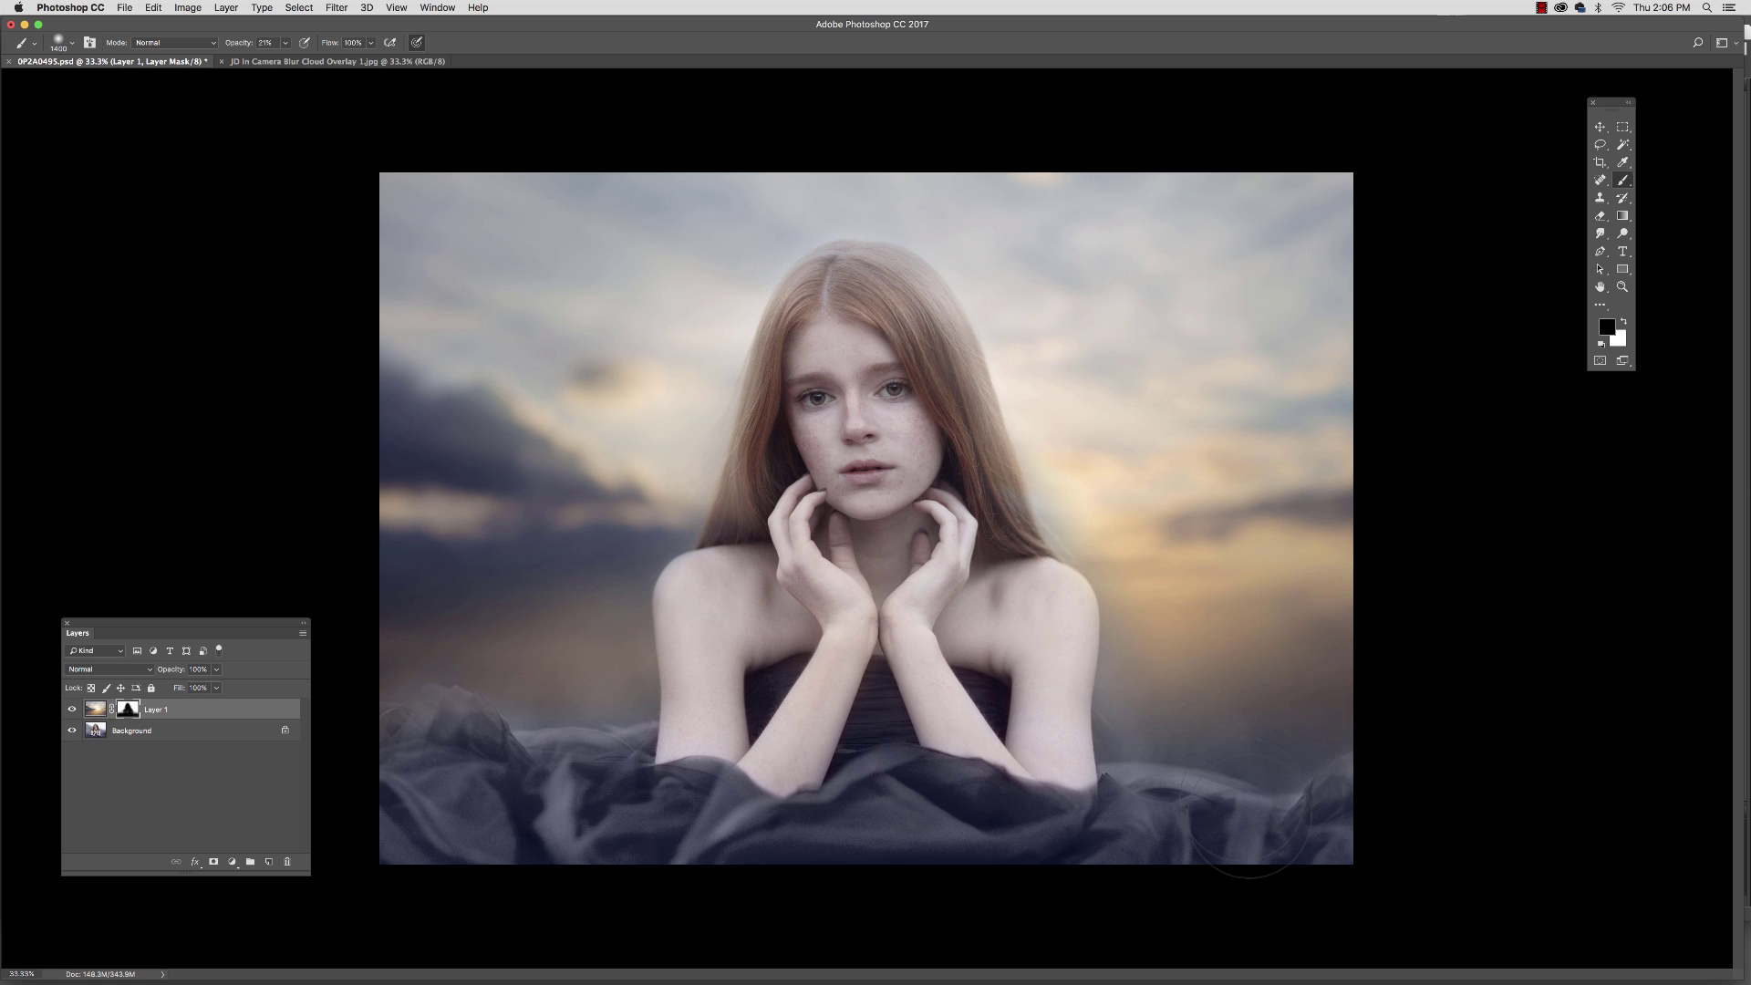
Step: Lower the brush opacity, shrink the brush and paint white on the mask to restore clouds around the hair's outer edge
left_click(284, 43)
key("Return")
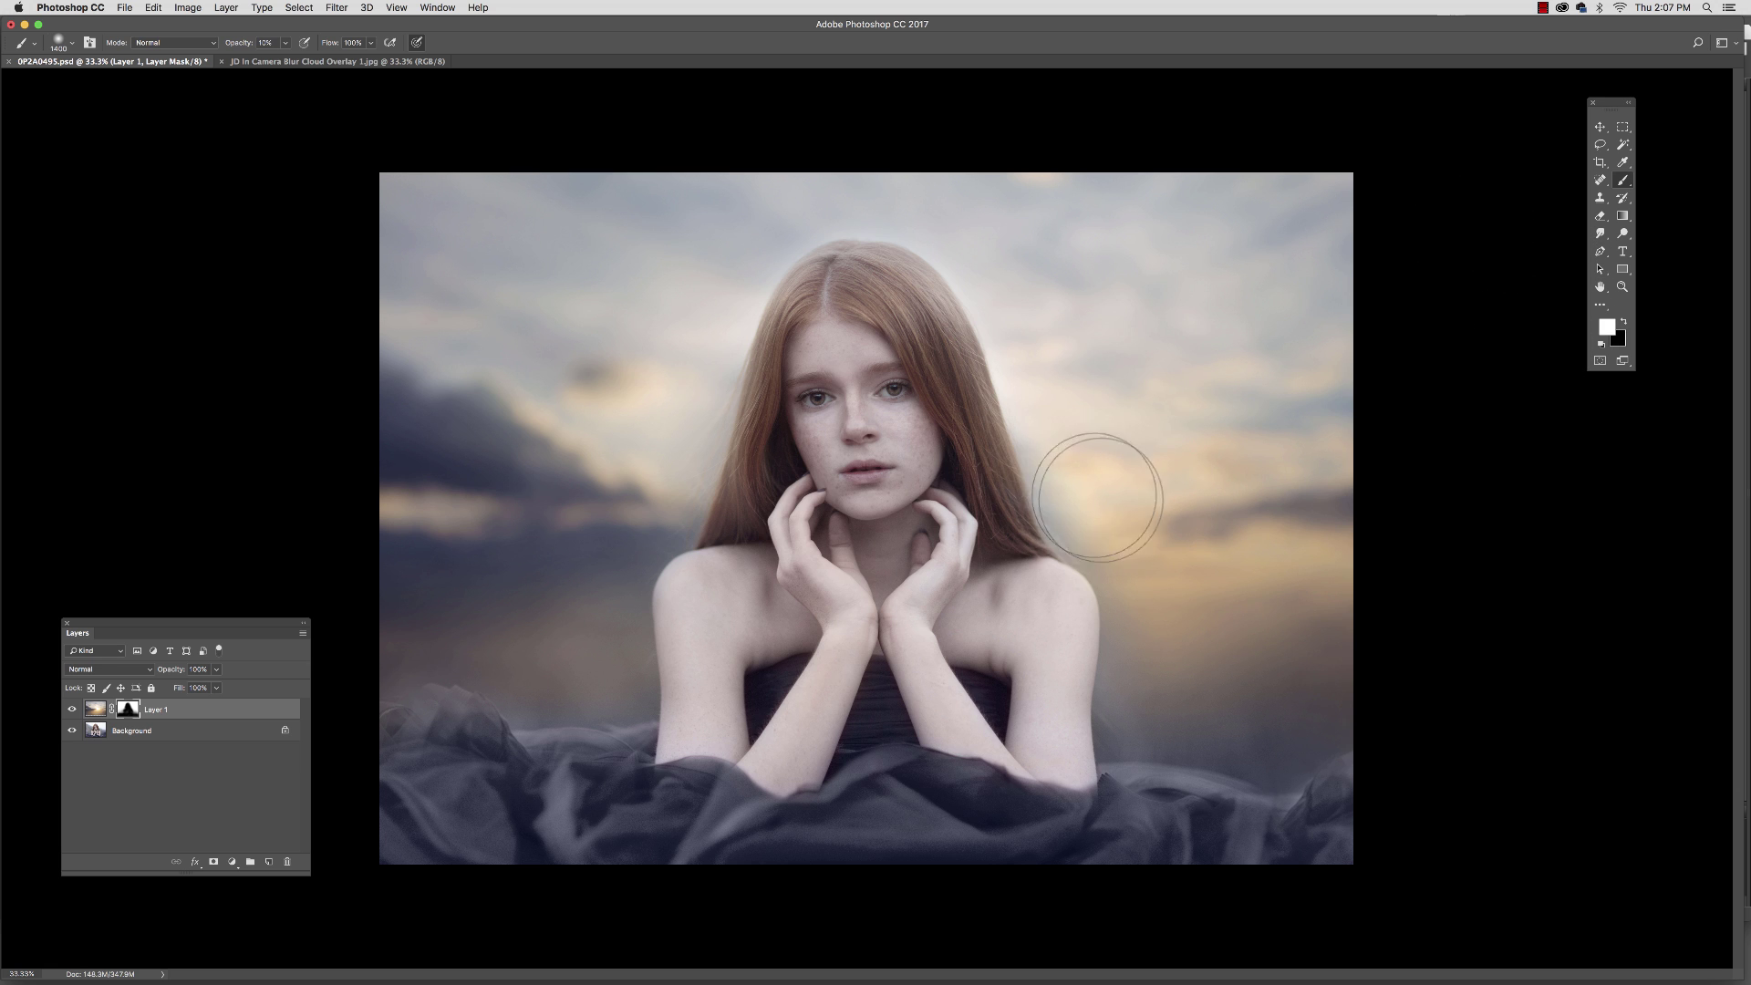
left_click(72, 43)
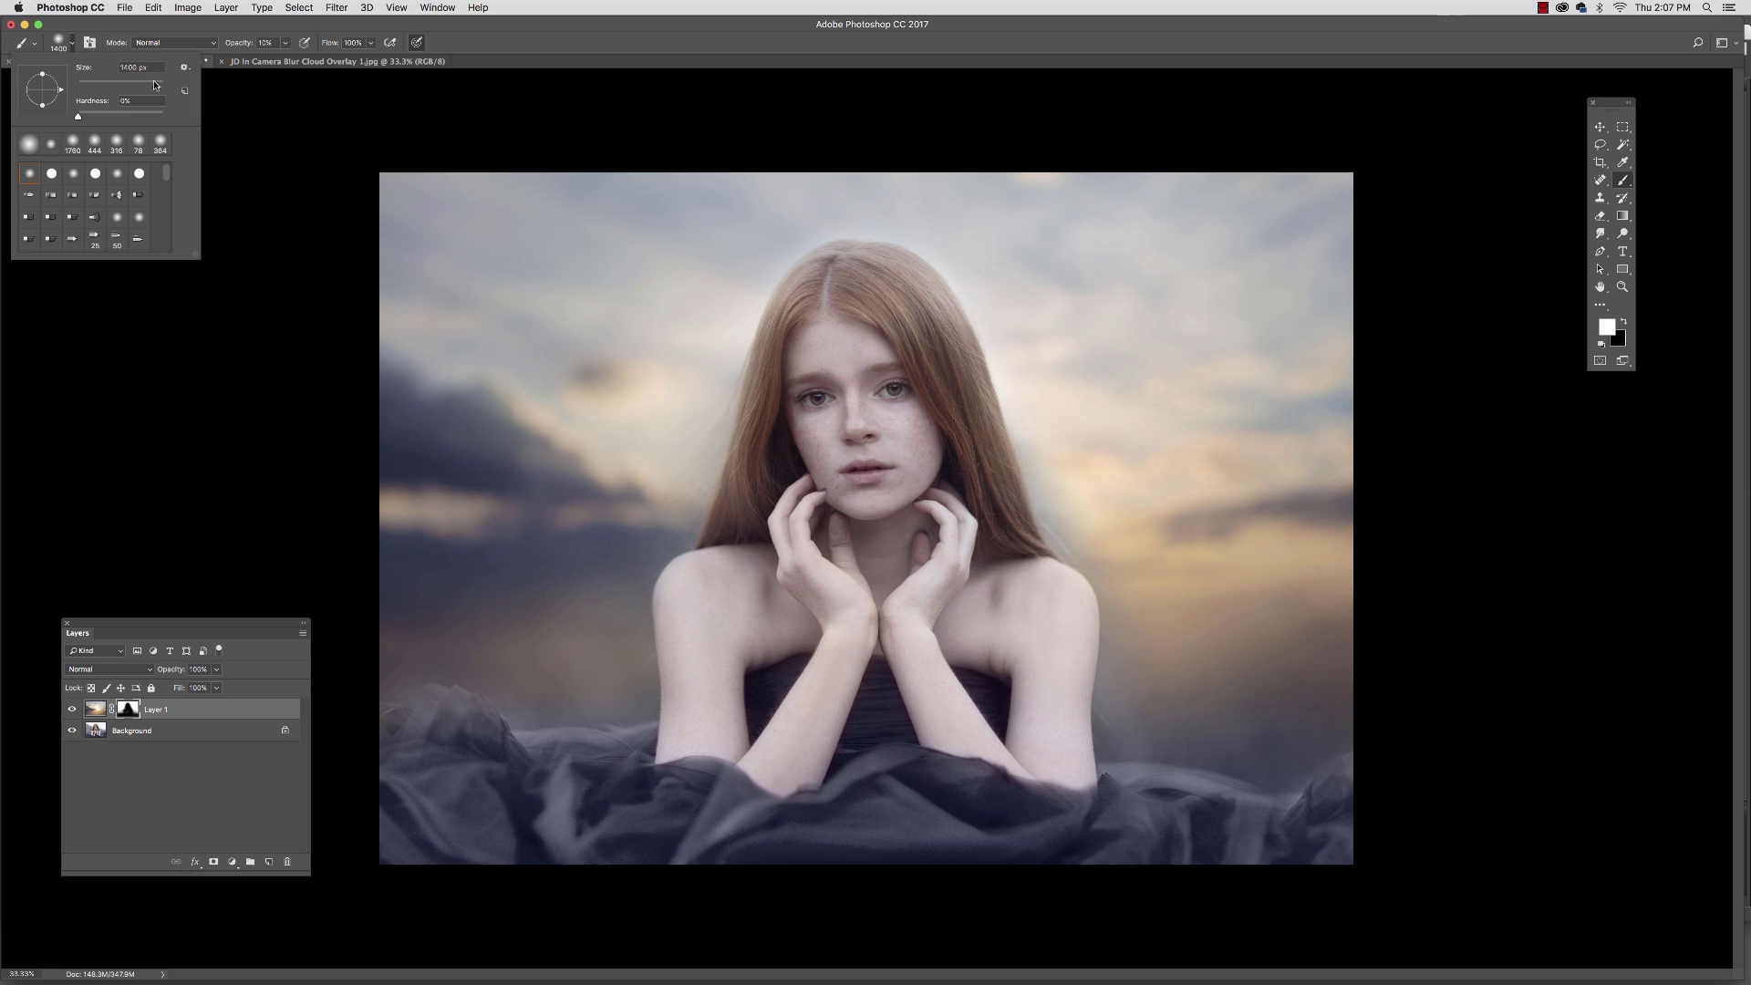
key("Return")
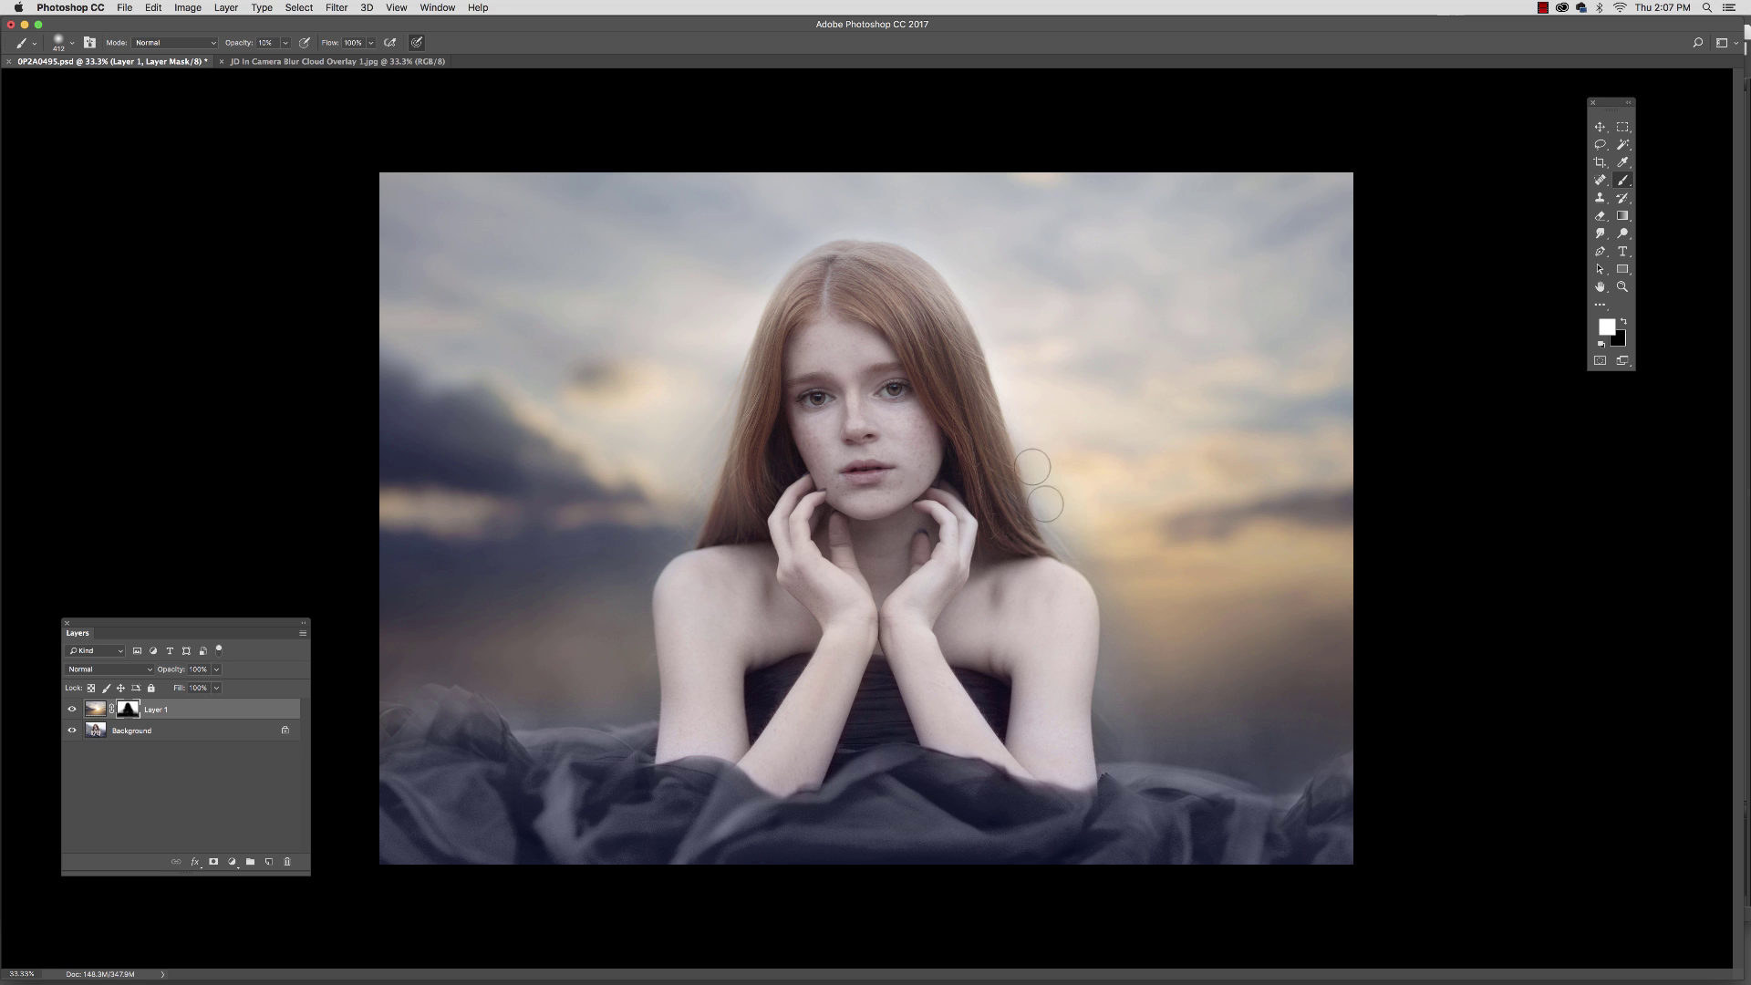
mouse_move(1055, 522)
left_mouse_down()
mouse_move(1098, 559)
mouse_move(1043, 500)
mouse_move(1057, 534)
mouse_move(1048, 523)
mouse_move(1040, 446)
mouse_move(942, 258)
mouse_move(878, 219)
mouse_move(810, 225)
left_mouse_up()
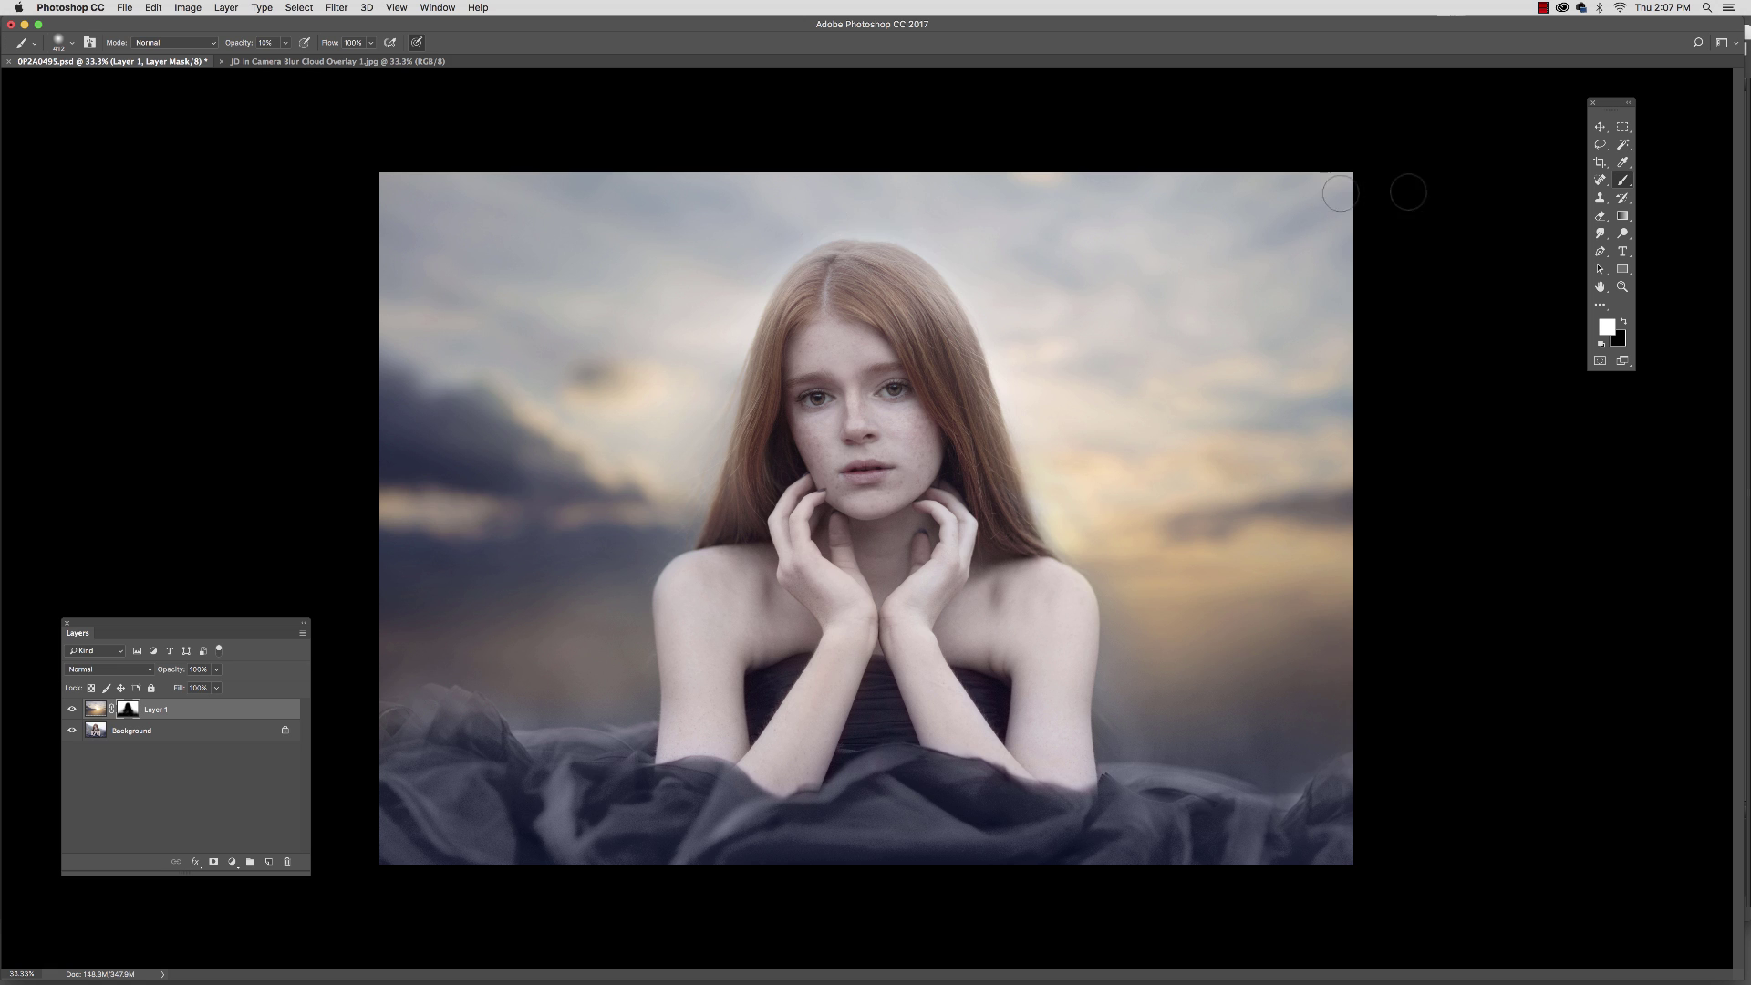
Step: Paint the mask black along the woman's shoulder and arm, and soften the surrounding clouds with a much larger black brush
left_click(1626, 322)
mouse_move(737, 552)
left_mouse_down()
mouse_move(686, 622)
mouse_move(674, 583)
mouse_move(712, 690)
mouse_move(680, 738)
left_mouse_up()
left_click(1621, 320)
left_click(73, 43)
left_click_drag(157, 89, 161, 88)
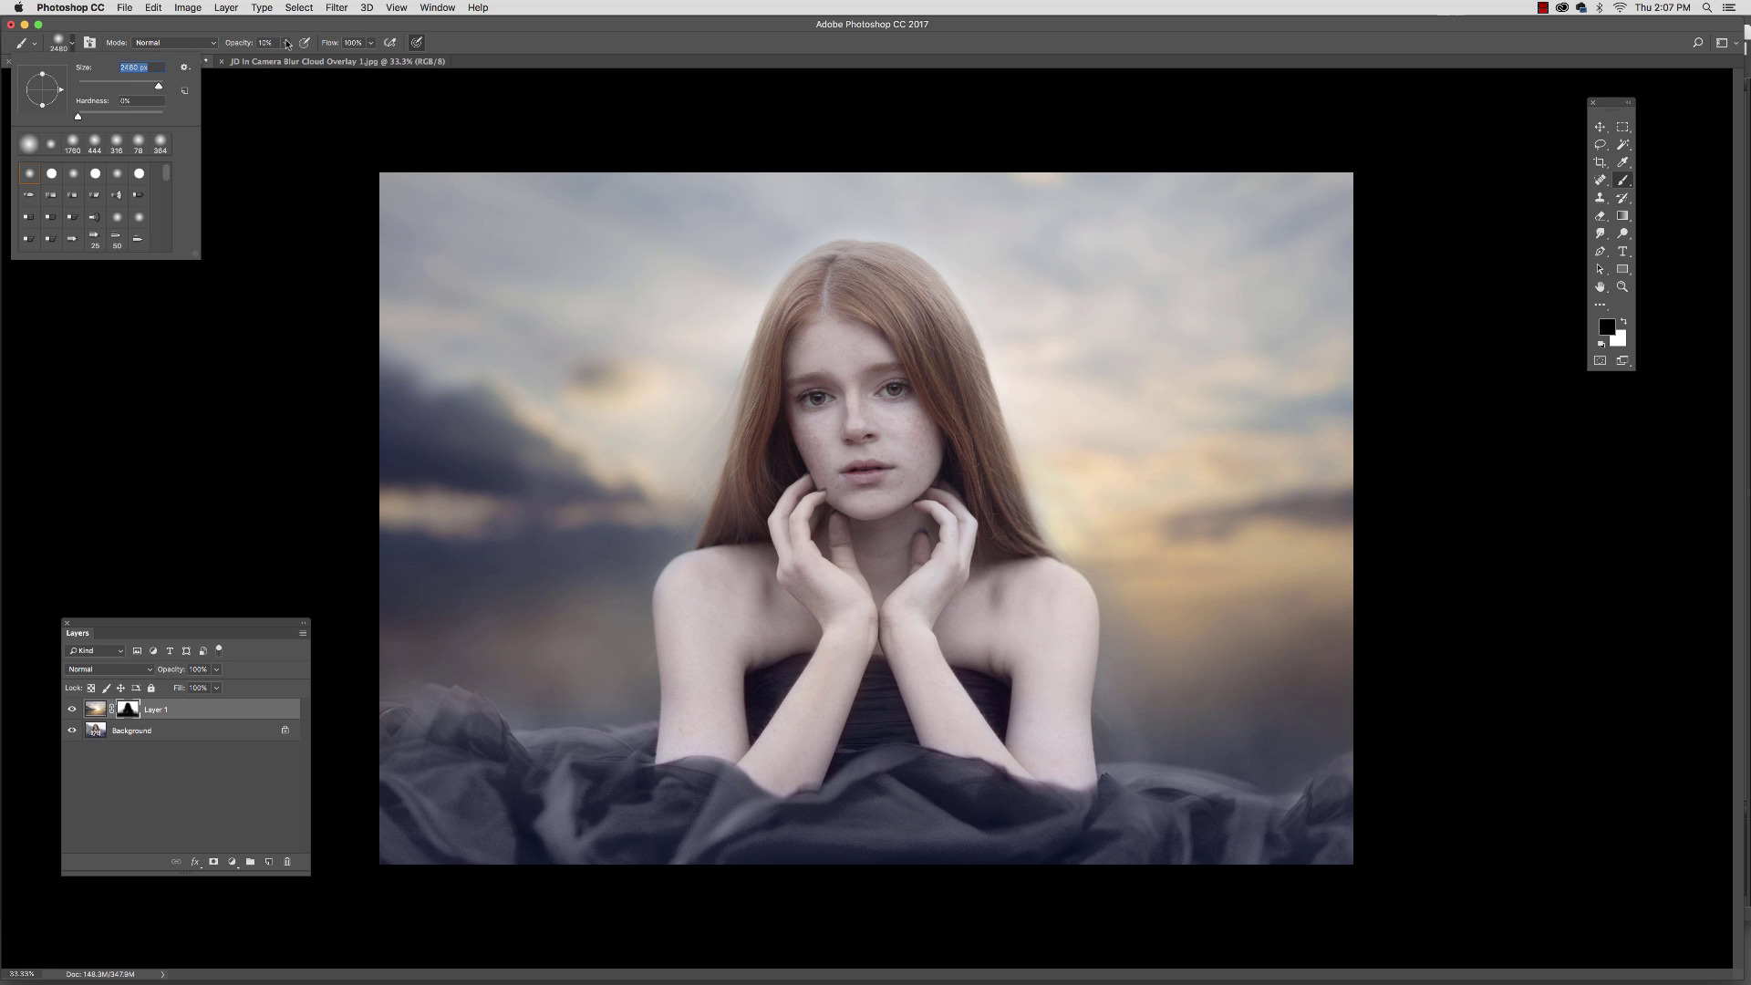
left_click(827, 493)
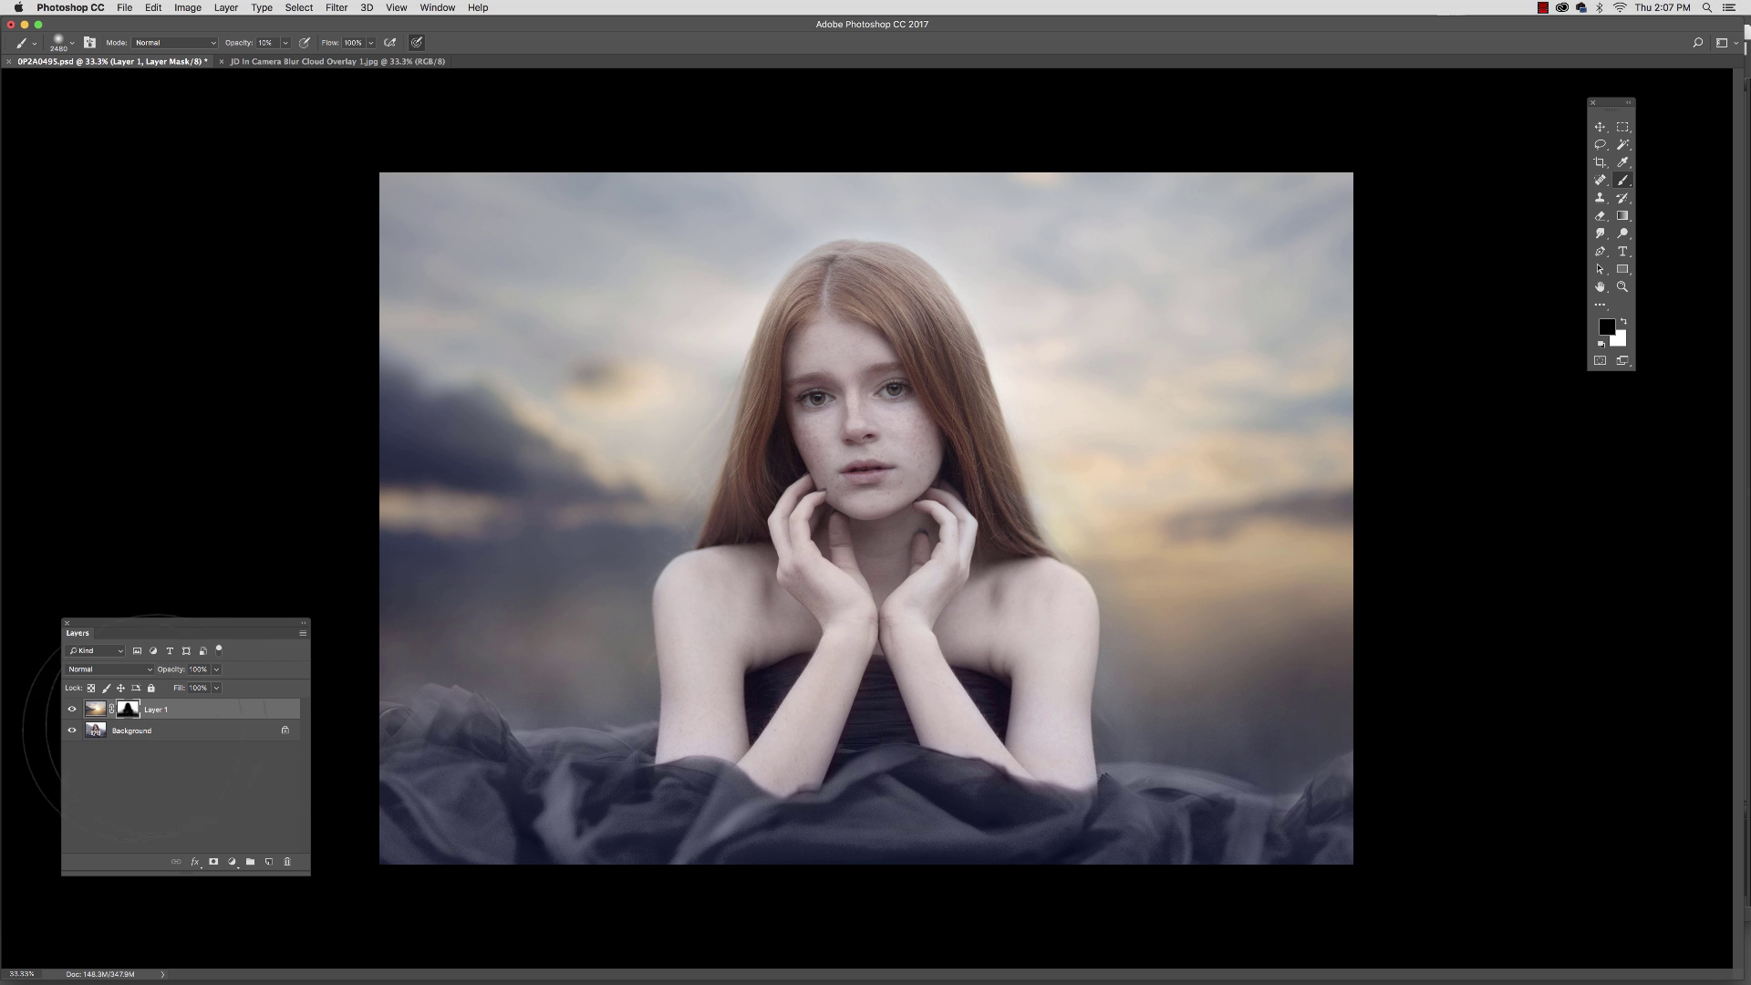
Step: Unlink the mask from the cloud layer and activate the cloud image with the Move tool for repositioning
left_click(111, 711)
left_click(95, 716)
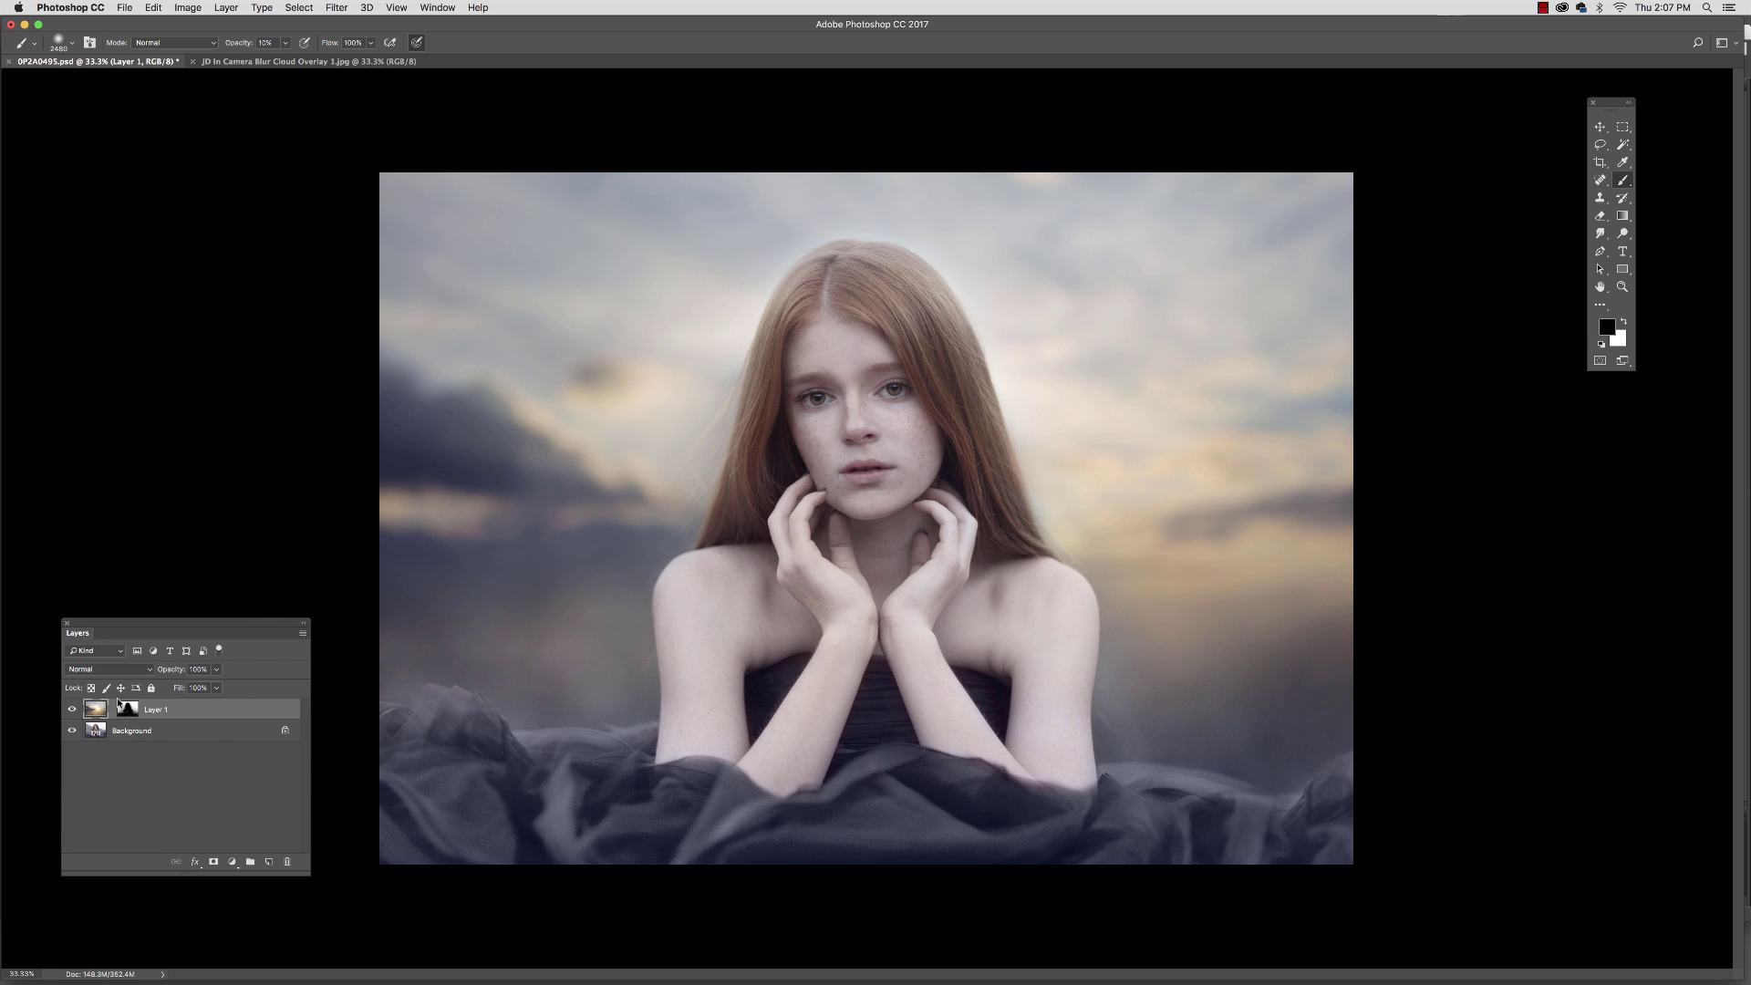
left_click(1602, 128)
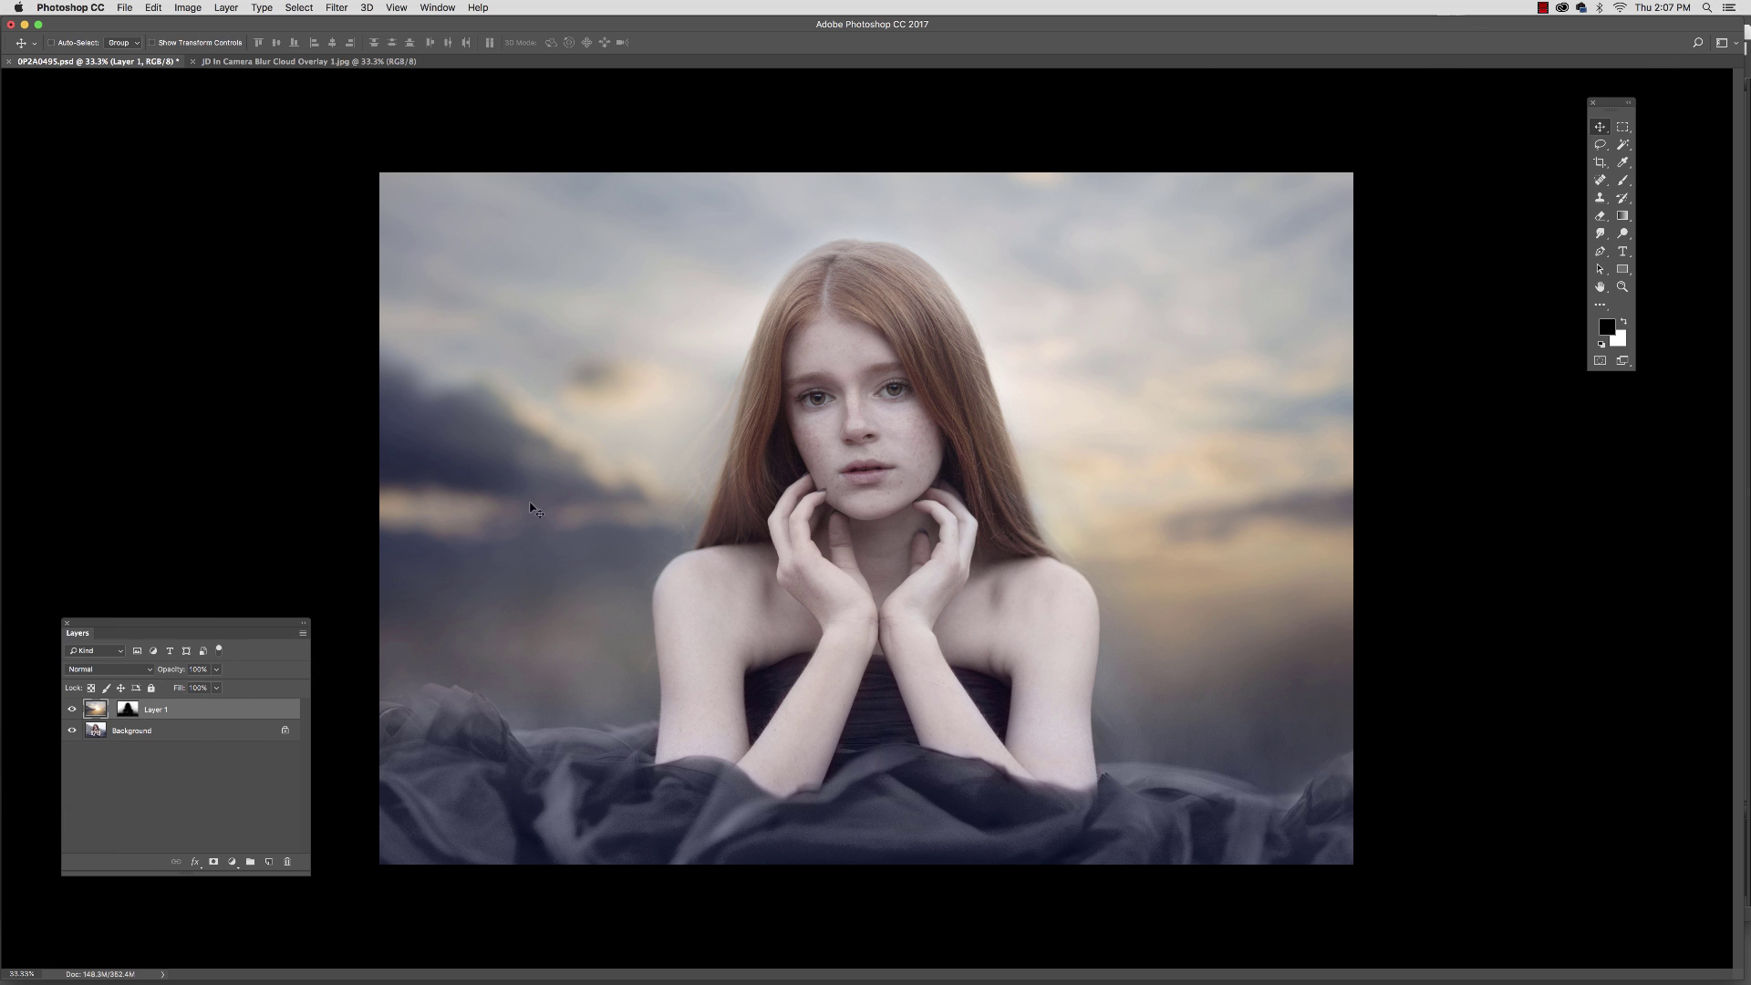
left_click(127, 712)
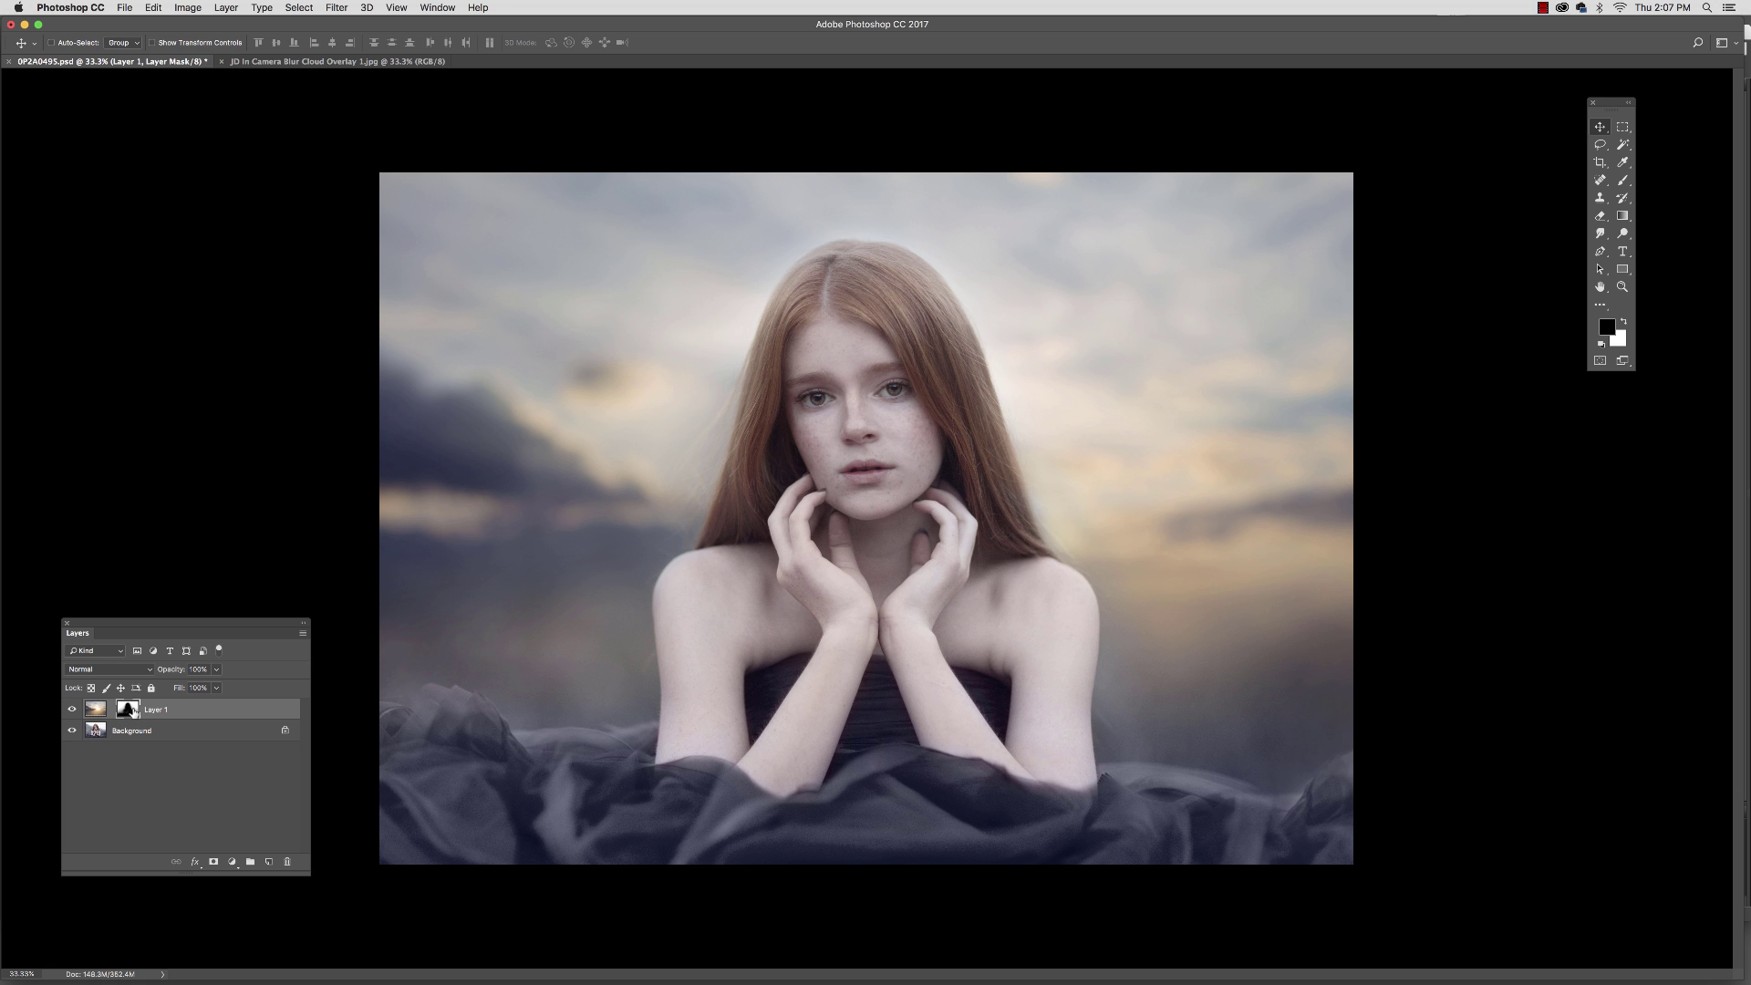
left_click(96, 712)
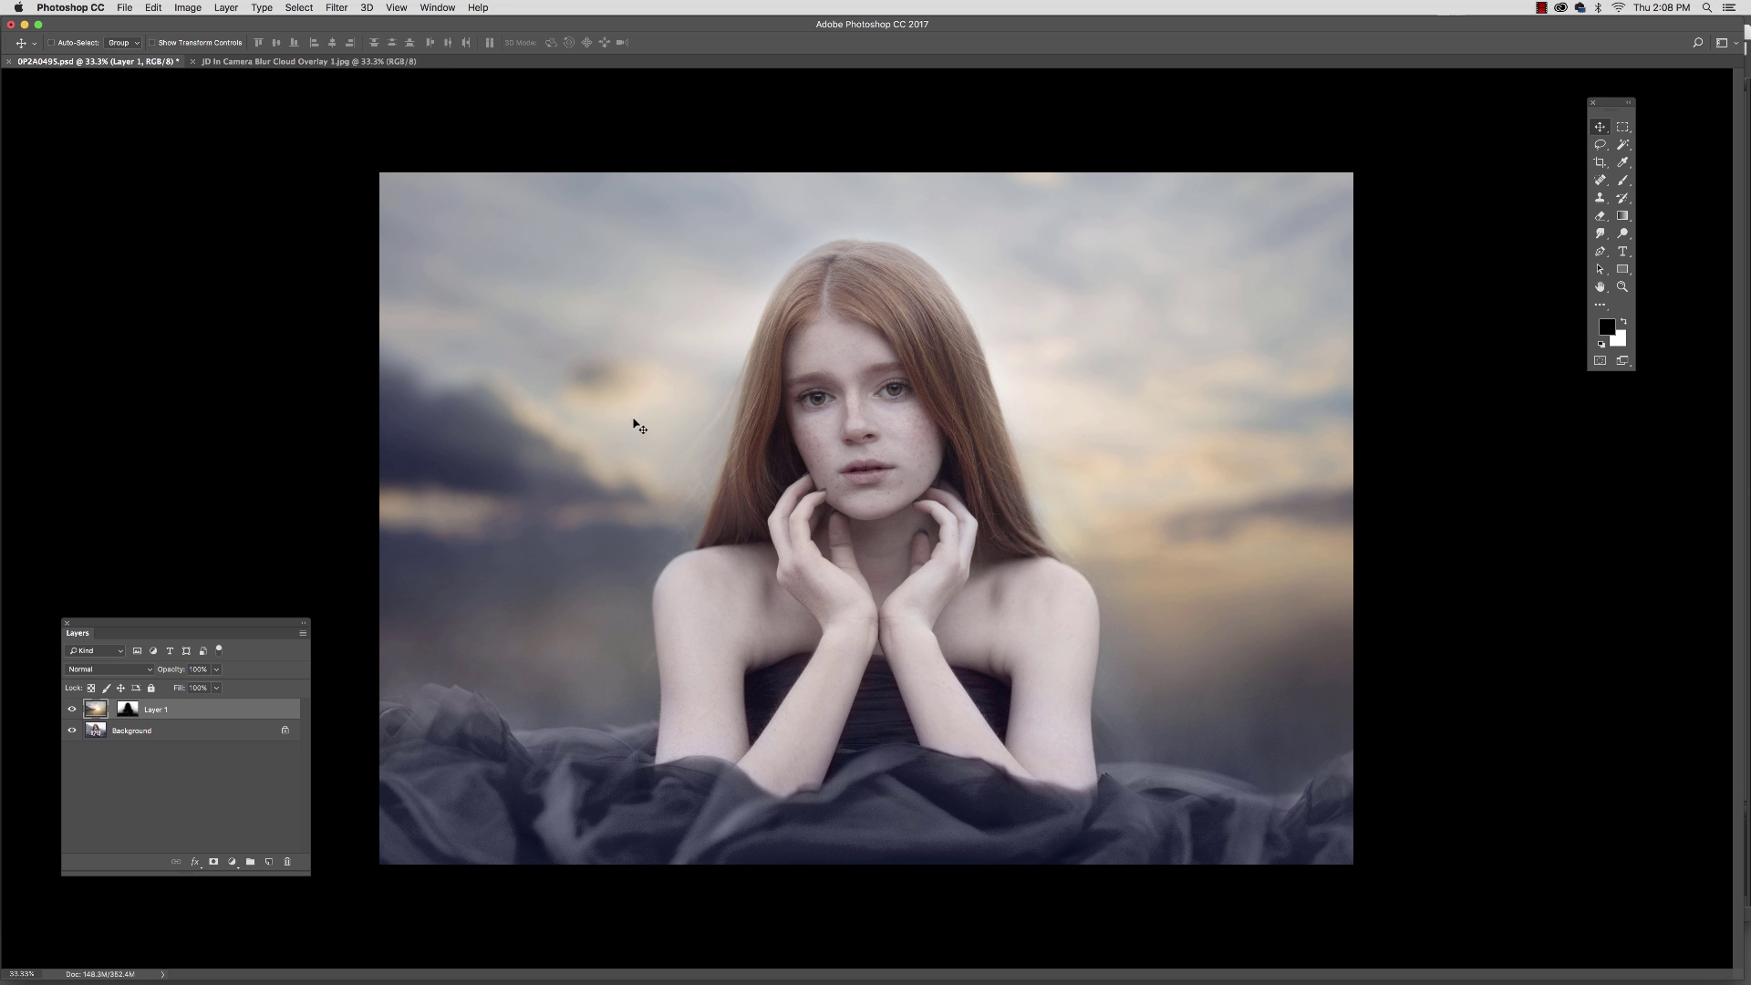
Step: Reposition the cloud image behind the woman independently of its mask, trying higher and lower placements of the glowing horizon
mouse_move(643, 429)
left_mouse_down()
mouse_move(641, 334)
mouse_move(624, 343)
mouse_move(633, 409)
left_mouse_up()
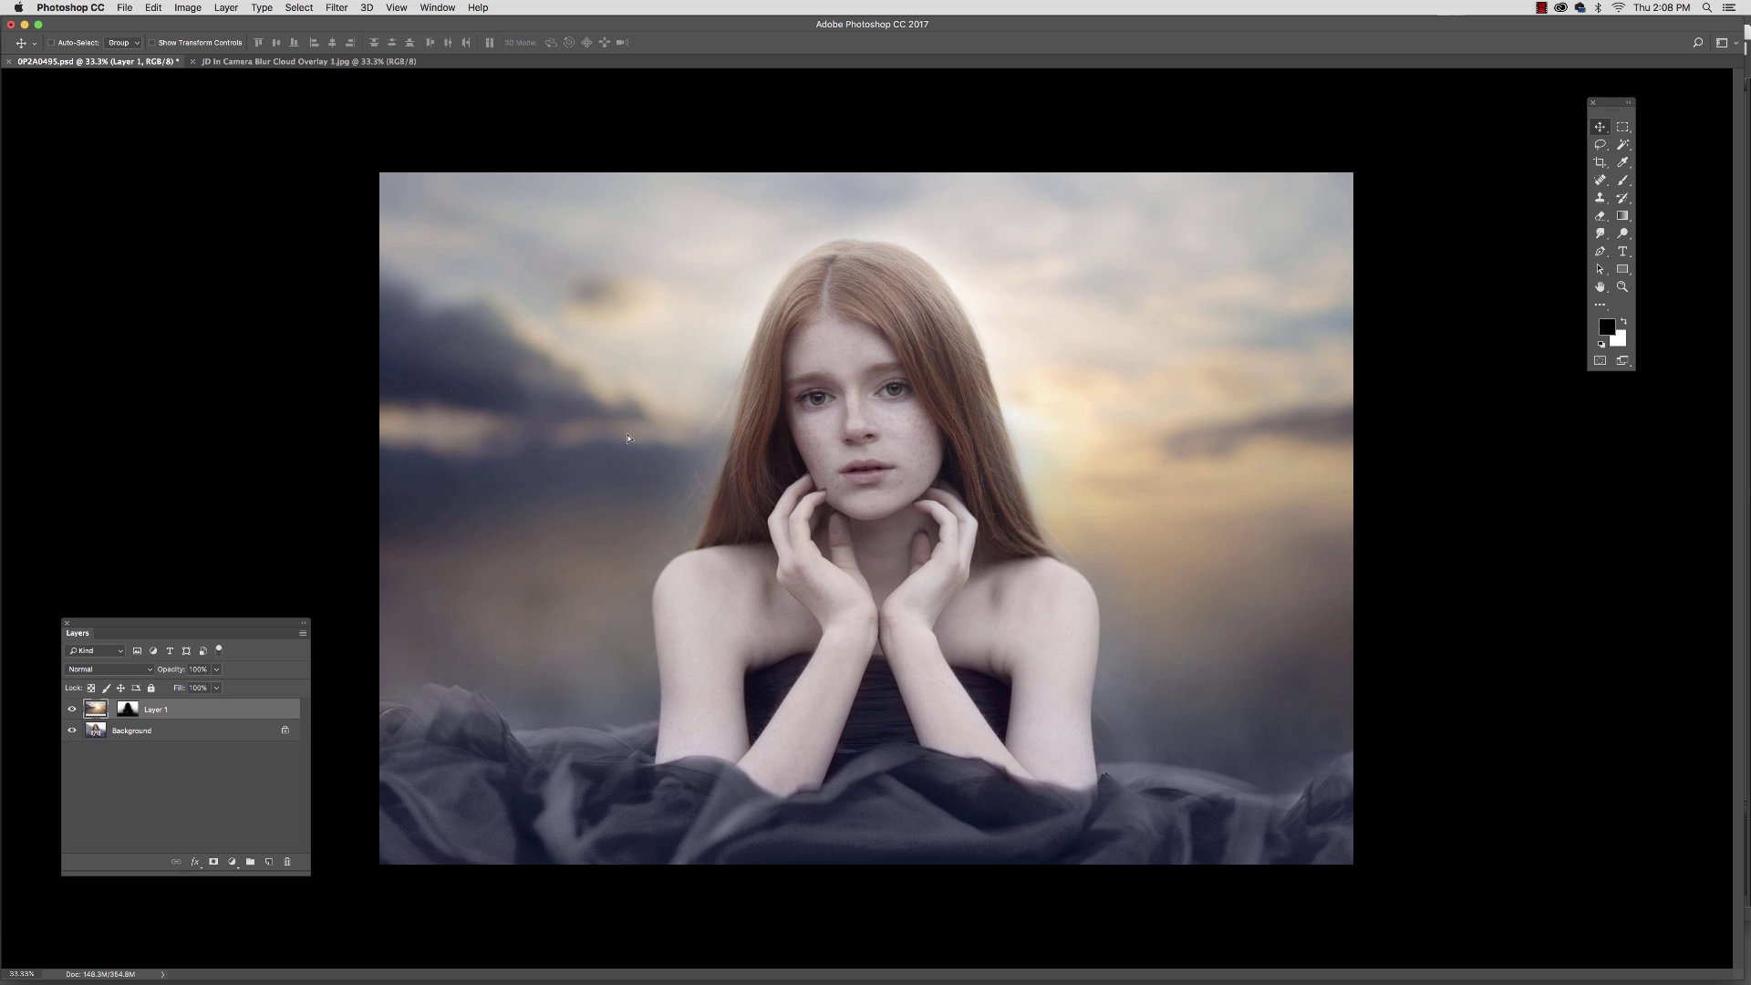
left_click_drag(628, 439, 627, 466)
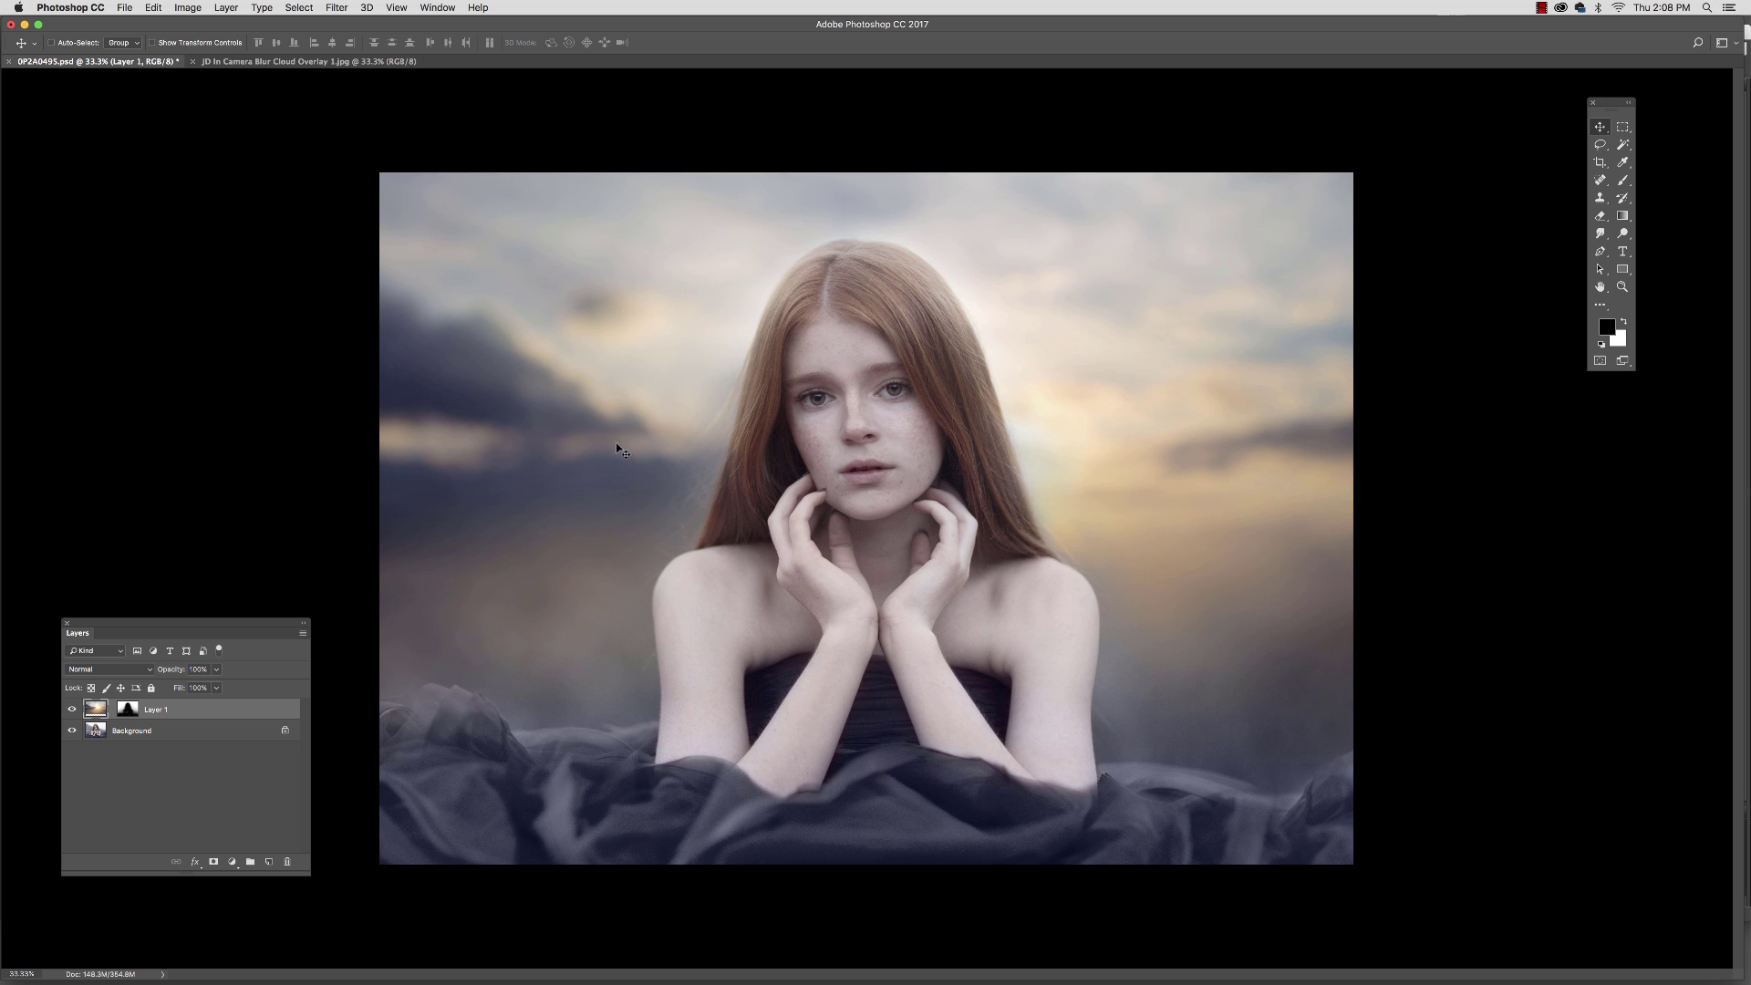
left_click_drag(620, 399, 618, 403)
left_click_drag(1196, 349, 1200, 393)
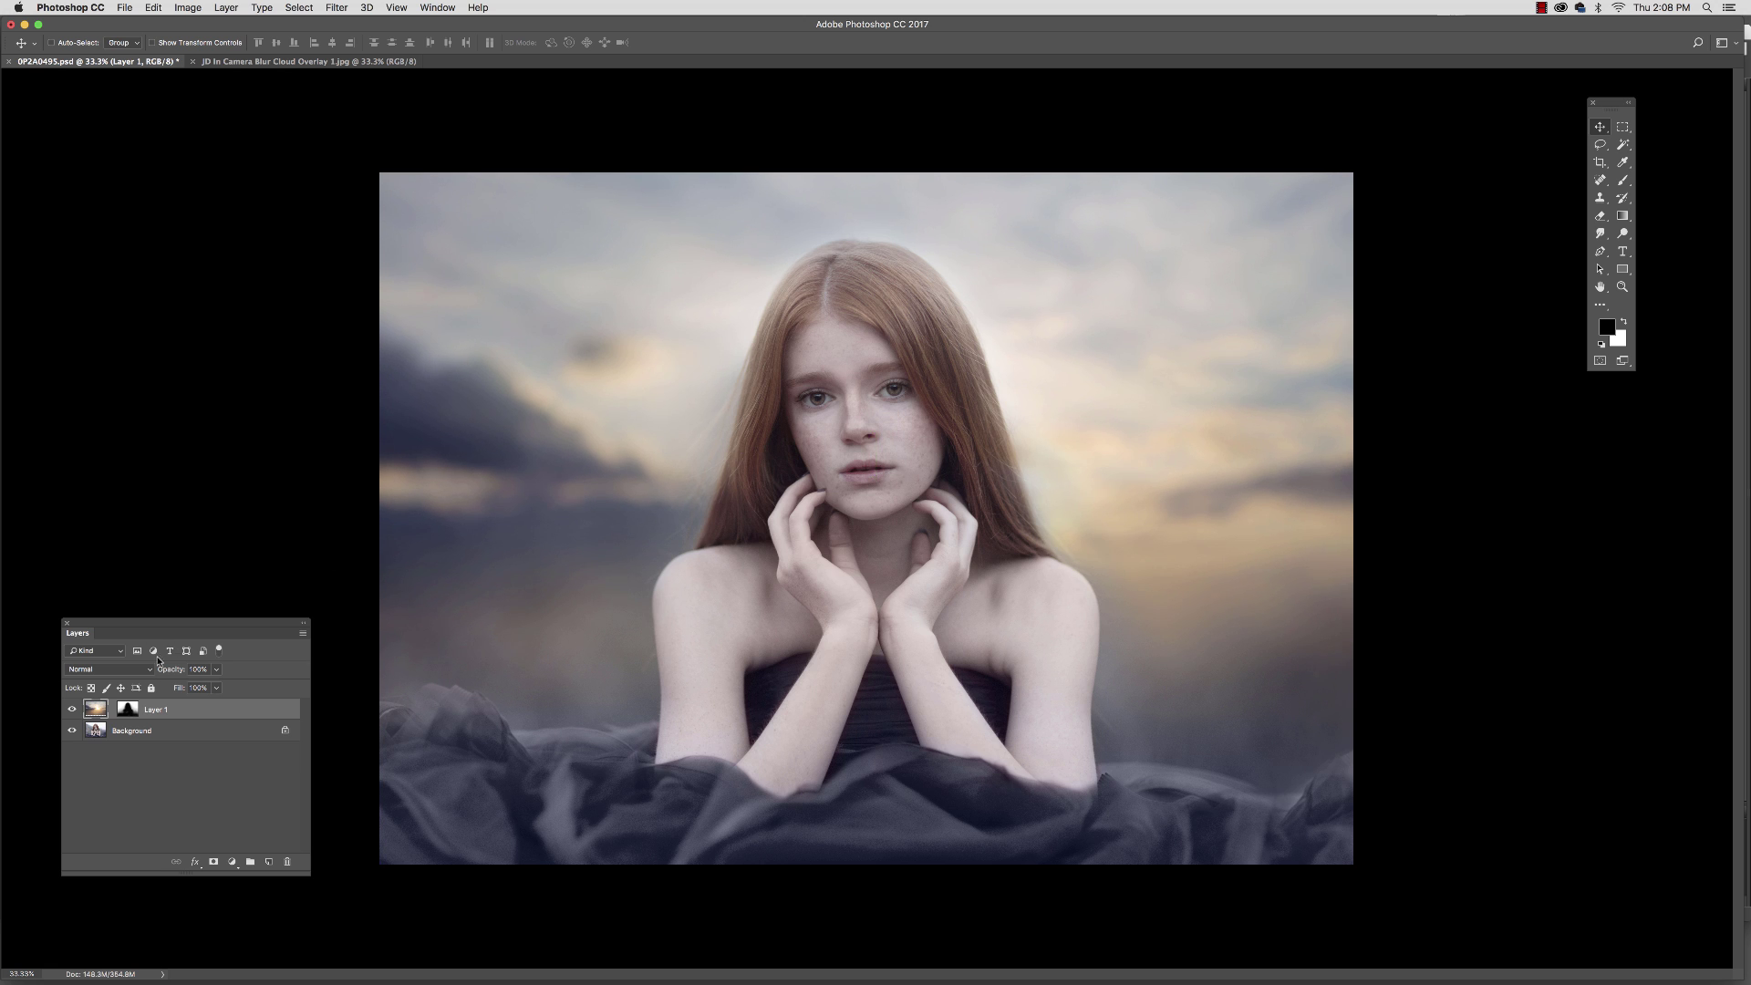
Step: Paint white on the cloud mask along the hair's outer edge with a smaller brush, and touch up the hair itself in black
left_click(129, 711)
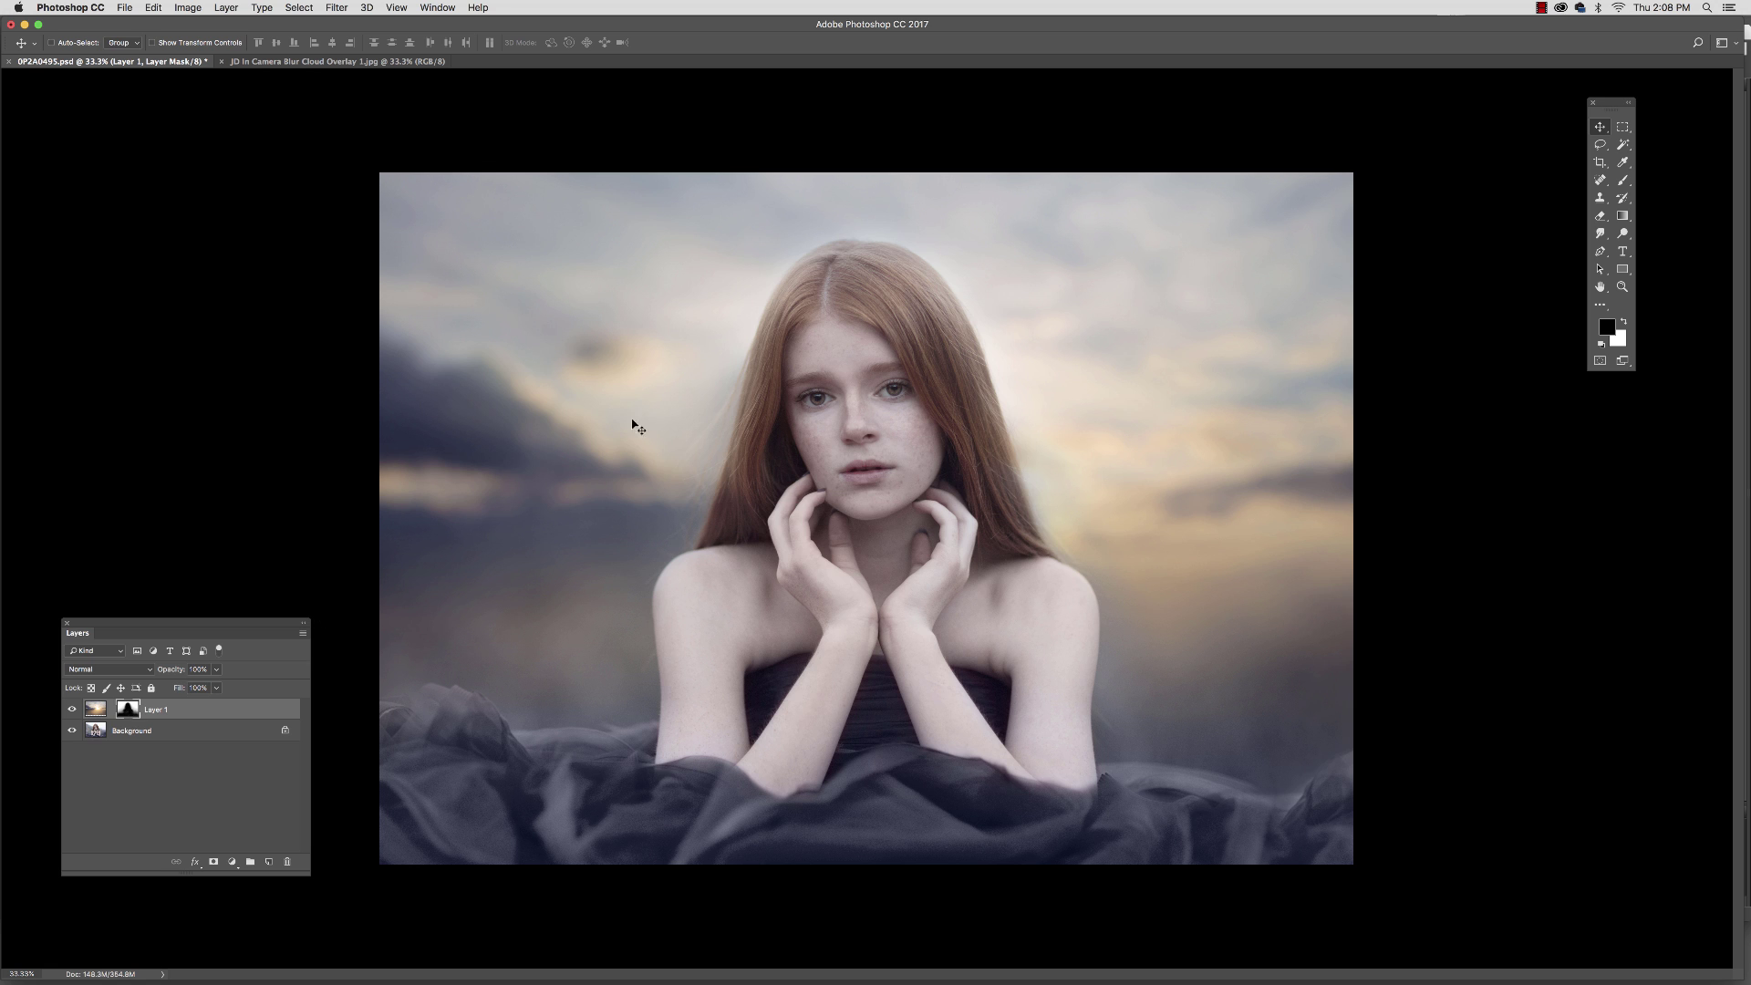
left_click(1627, 321)
left_click(1622, 180)
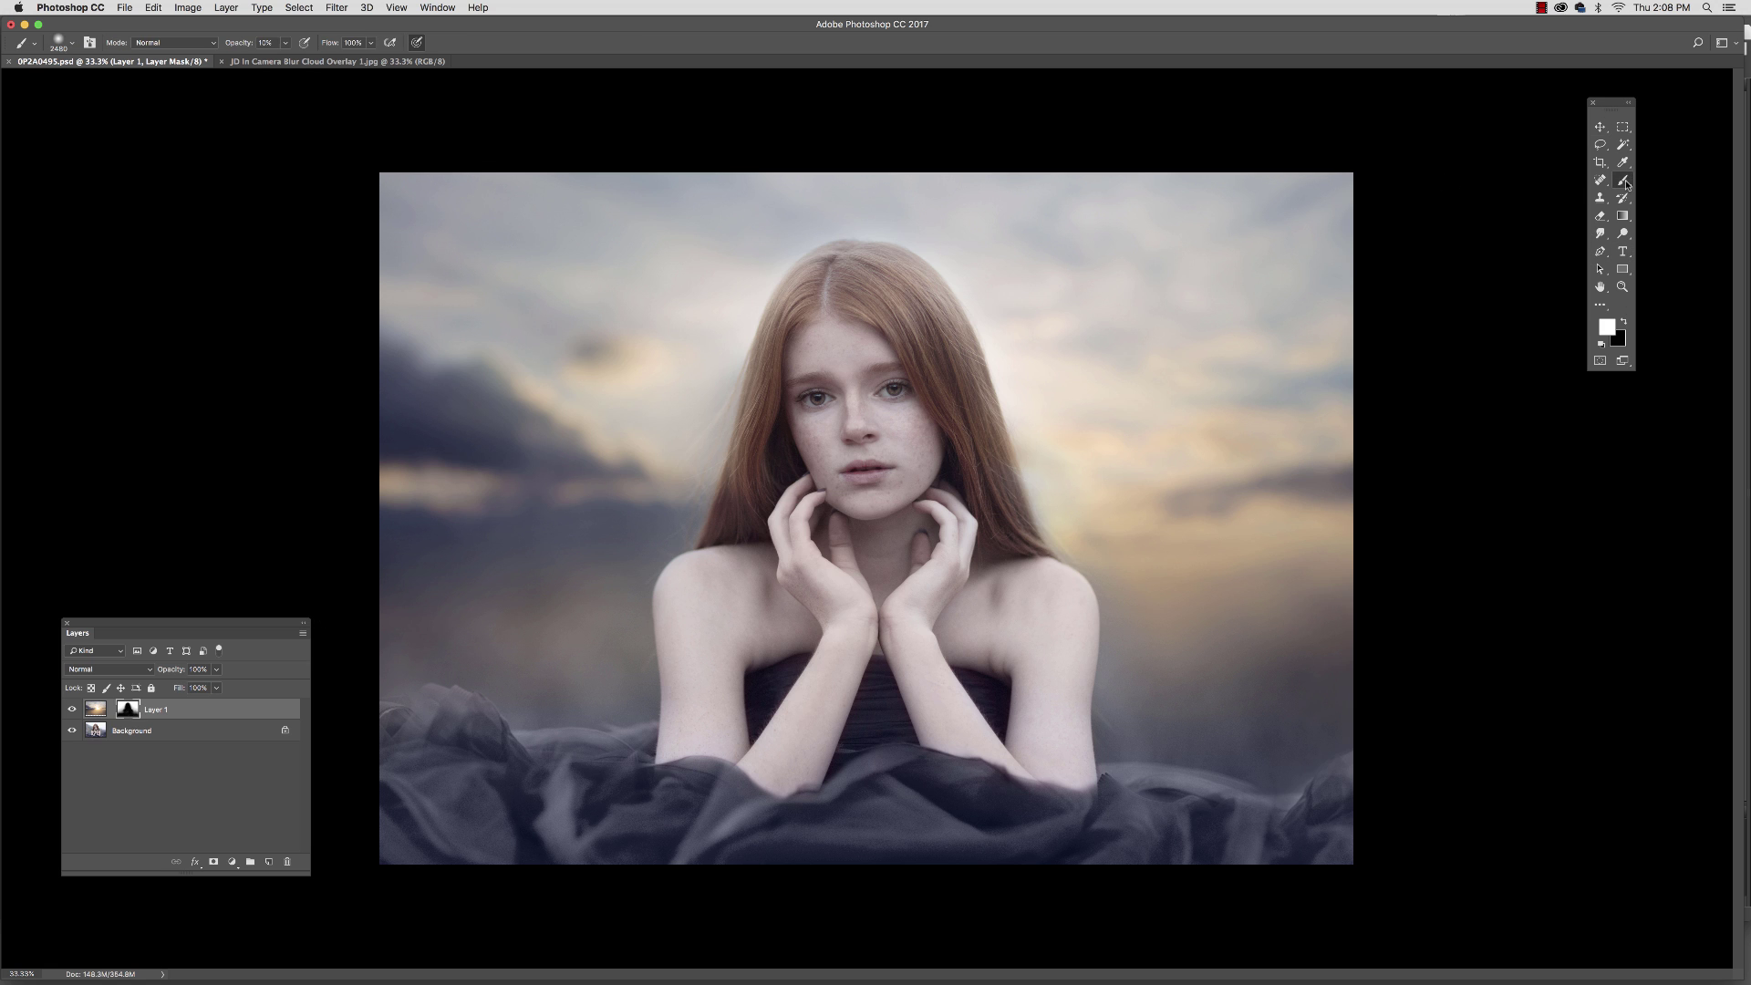
left_click(72, 43)
left_click_drag(175, 91, 151, 91)
left_click(1049, 476)
mouse_move(1050, 481)
left_mouse_down()
mouse_move(1069, 538)
mouse_move(1033, 464)
mouse_move(1037, 494)
mouse_move(1051, 519)
mouse_move(1043, 411)
mouse_move(1072, 479)
mouse_move(1040, 414)
mouse_move(1022, 437)
mouse_move(1050, 503)
mouse_move(1019, 408)
mouse_move(1064, 528)
mouse_move(1113, 572)
mouse_move(1148, 645)
mouse_move(1040, 459)
mouse_move(1074, 472)
mouse_move(849, 526)
mouse_move(1032, 376)
left_mouse_up()
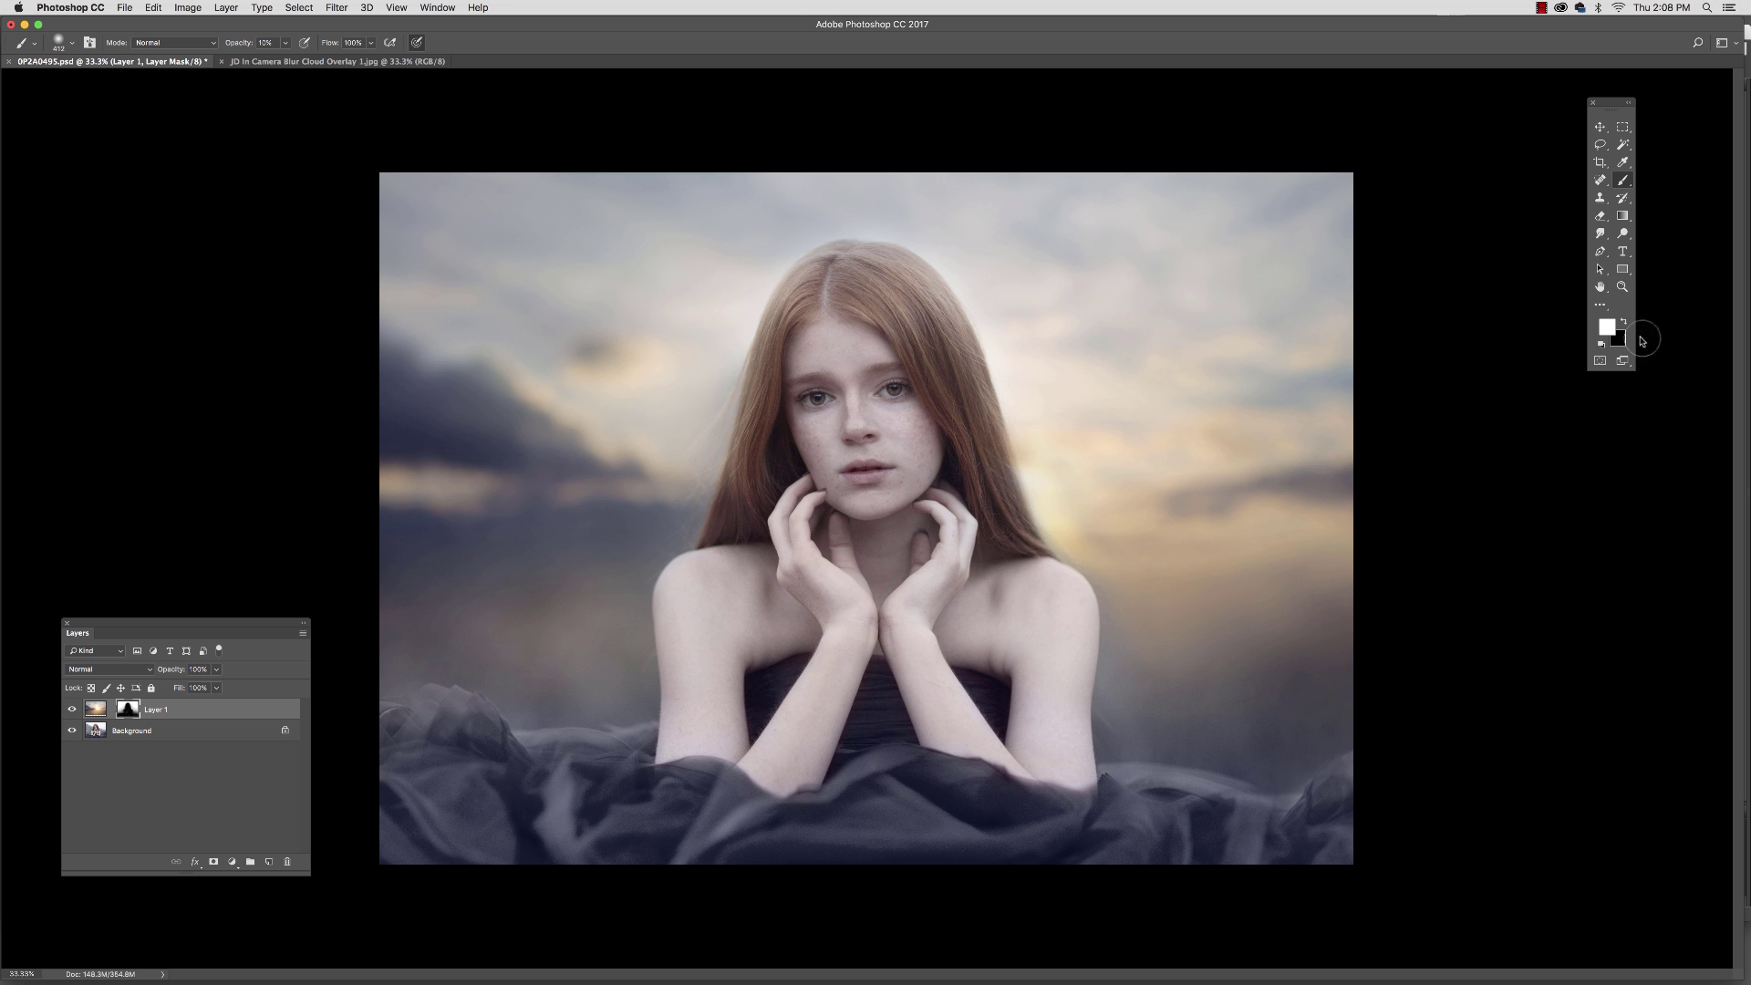
left_click(1623, 322)
mouse_move(990, 449)
left_mouse_down()
mouse_move(1023, 538)
mouse_move(1020, 498)
left_mouse_up()
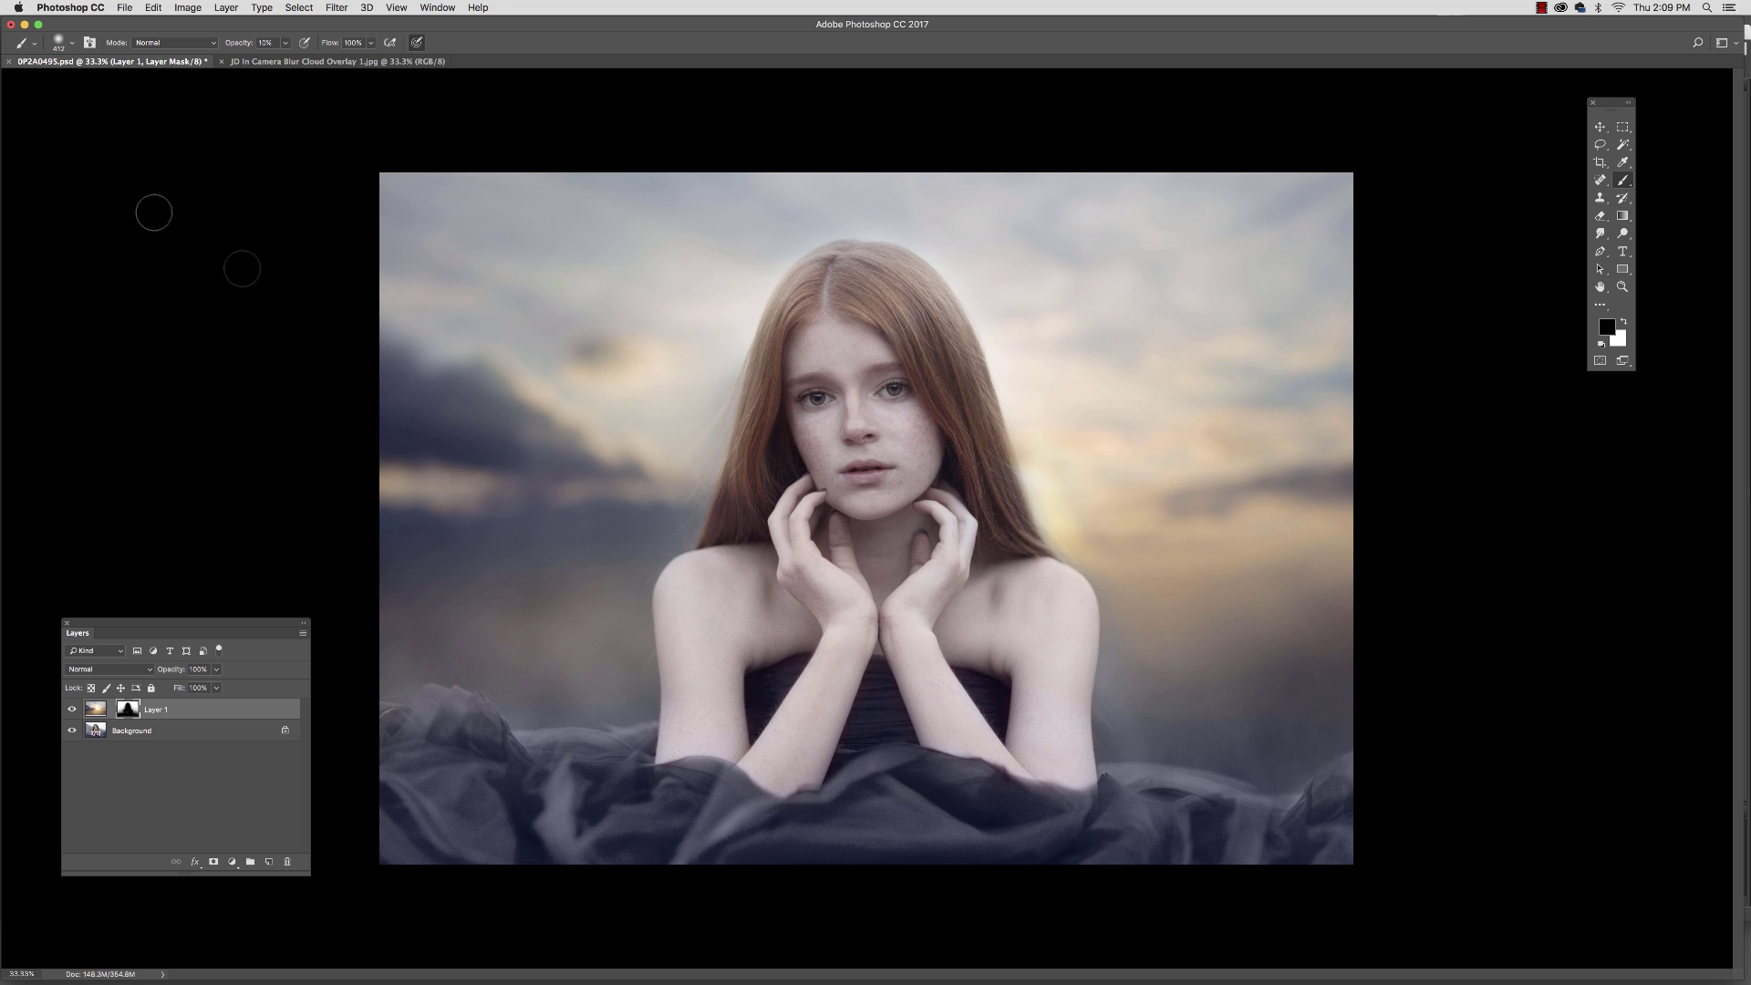
Step: Soften the bright glow beside the hair and shoulder with a 1760 px black brush on the mask, and switch back to white
left_click(72, 42)
left_click(73, 143)
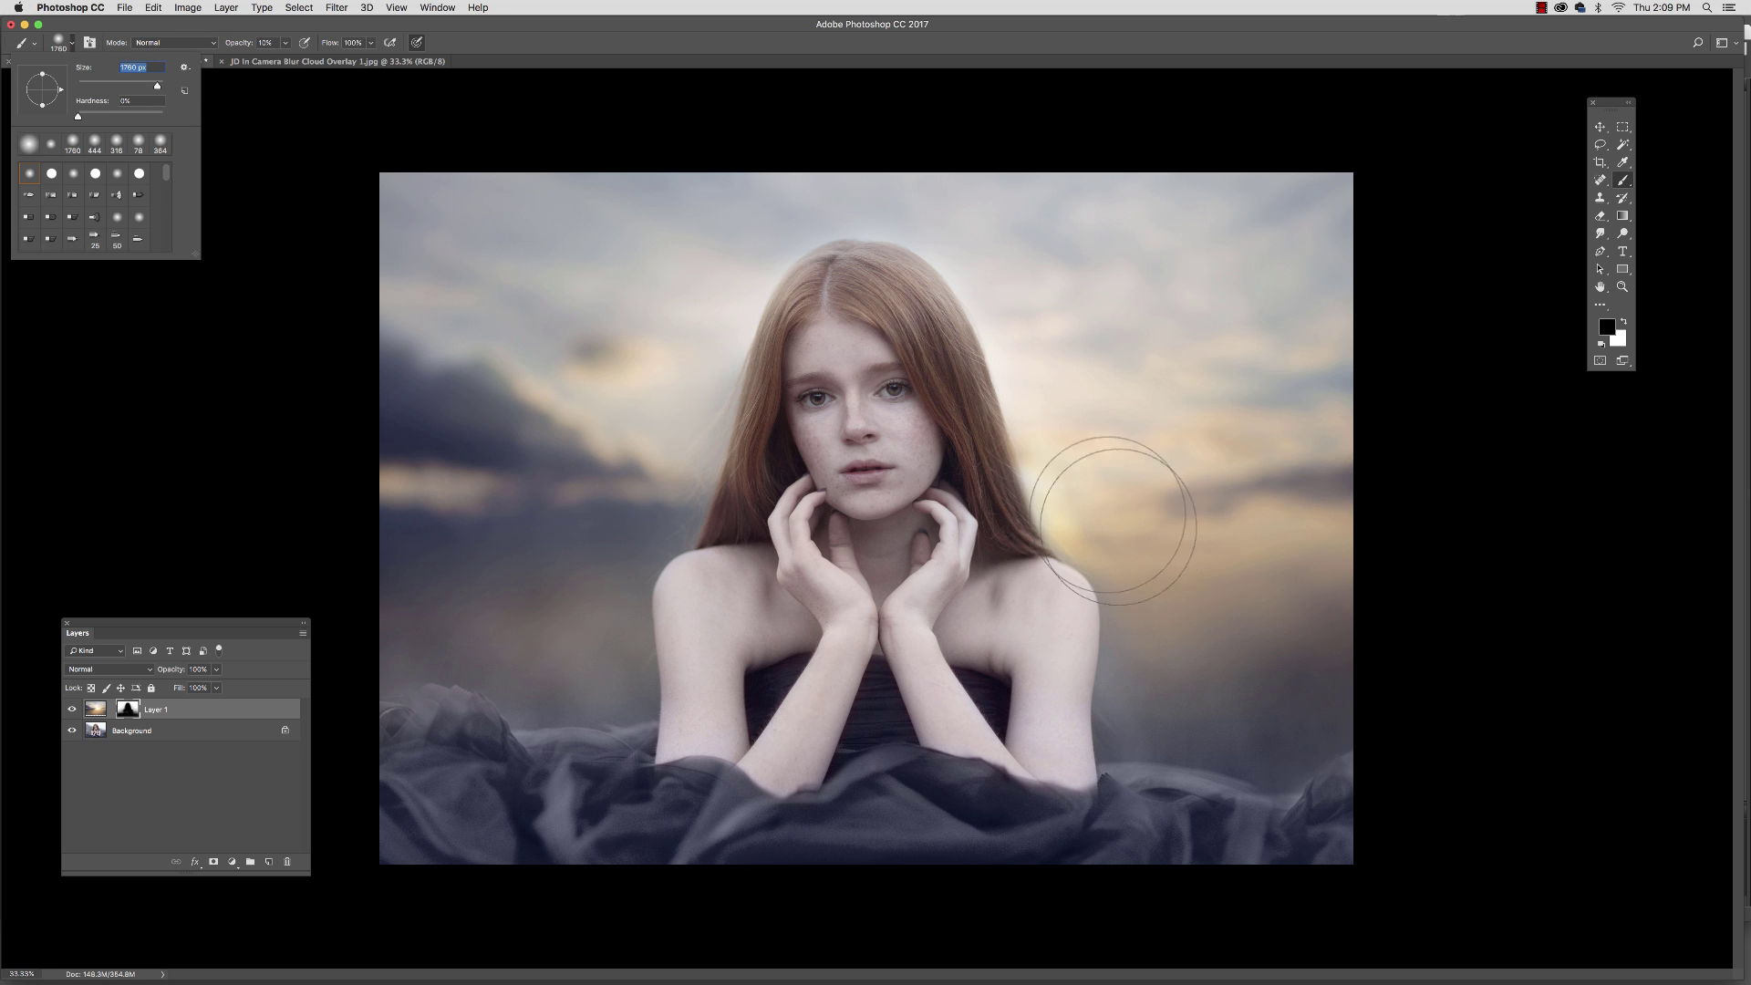
key("Return")
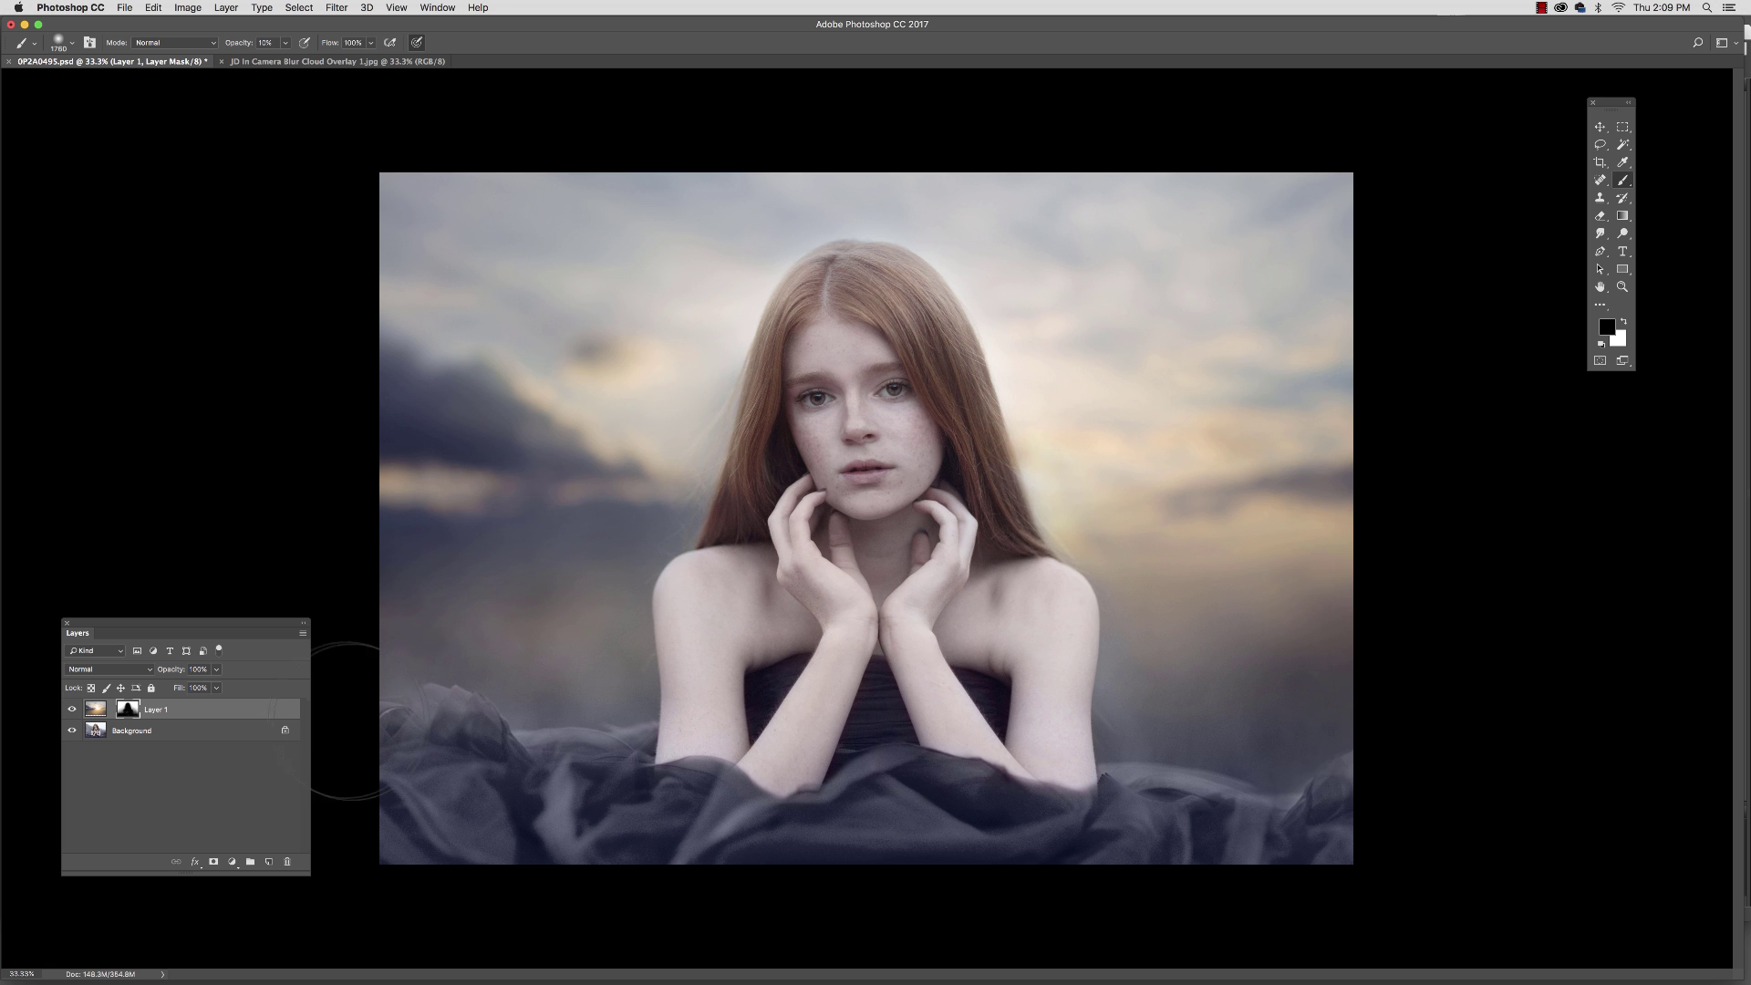
left_click(1624, 321)
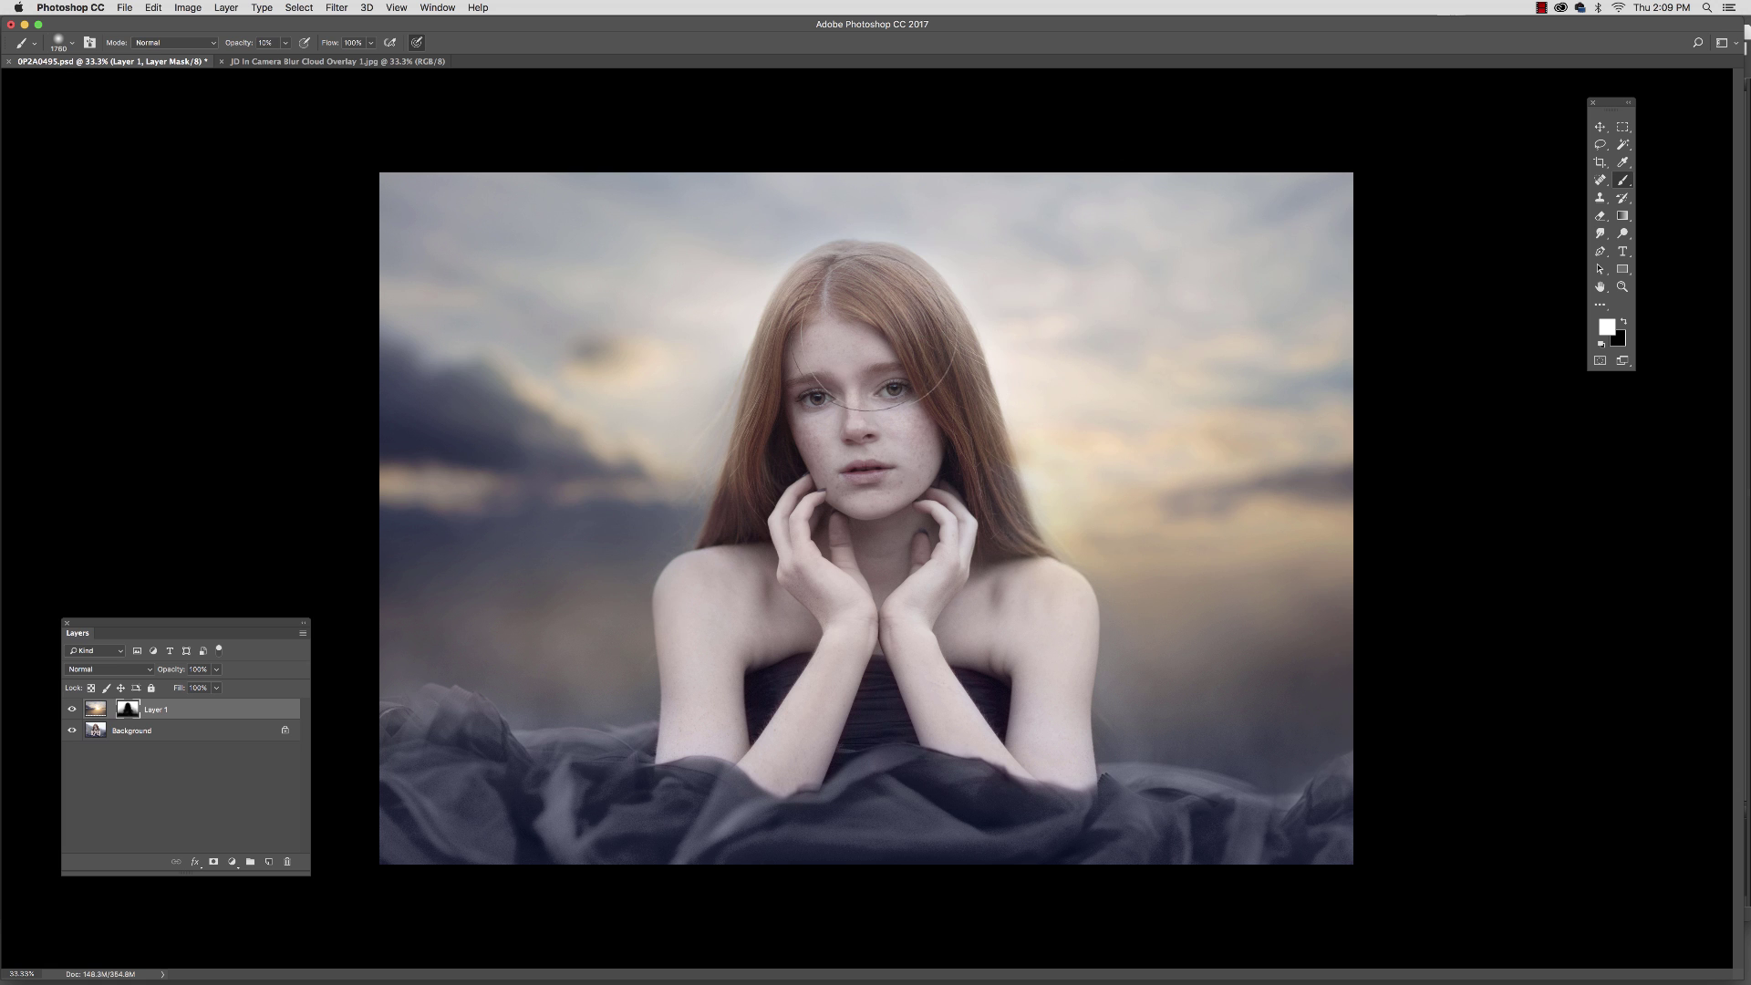
Step: Reduce the brush to 134 px, raise its opacity and paint the mask black down the inner edge of the hair to the shoulder
left_click(75, 47)
left_click_drag(140, 84, 127, 86)
left_click(287, 43)
left_click_drag(305, 58, 315, 59)
left_click(1625, 322)
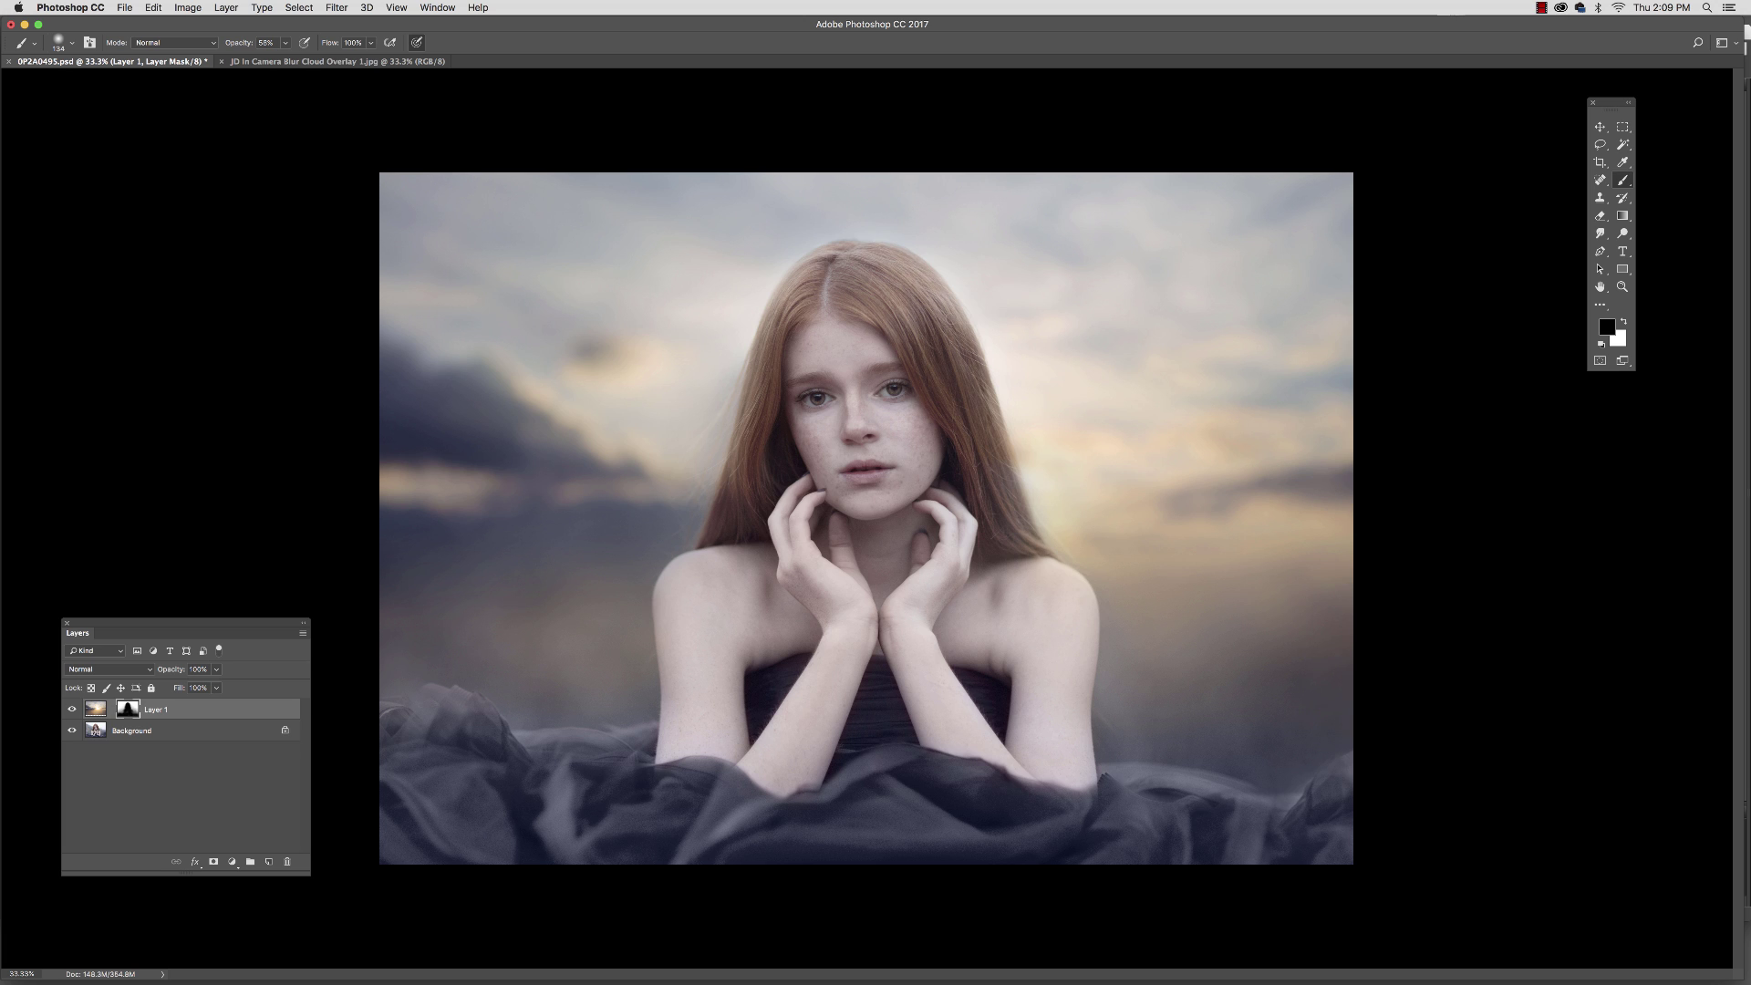
left_click_drag(987, 410, 1011, 544)
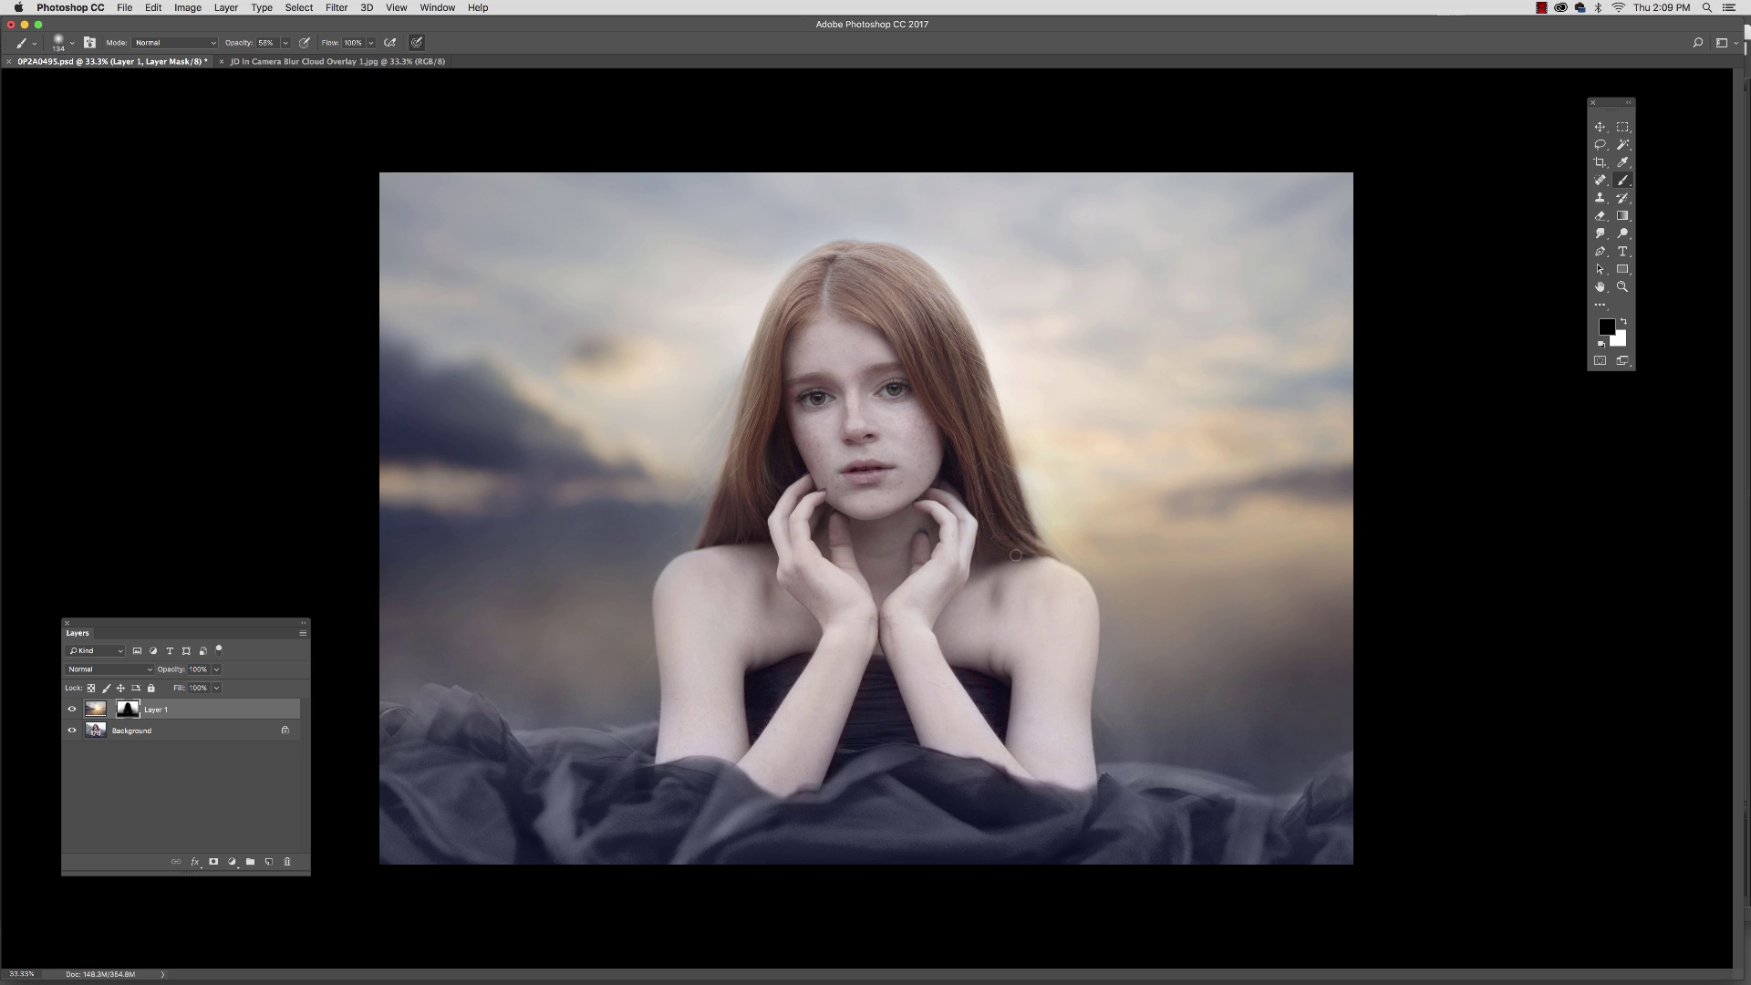
Step: Lower the brush opacity, enlarge the brush and paint the mask black over the top of the woman's hair
left_click(285, 43)
left_click(73, 43)
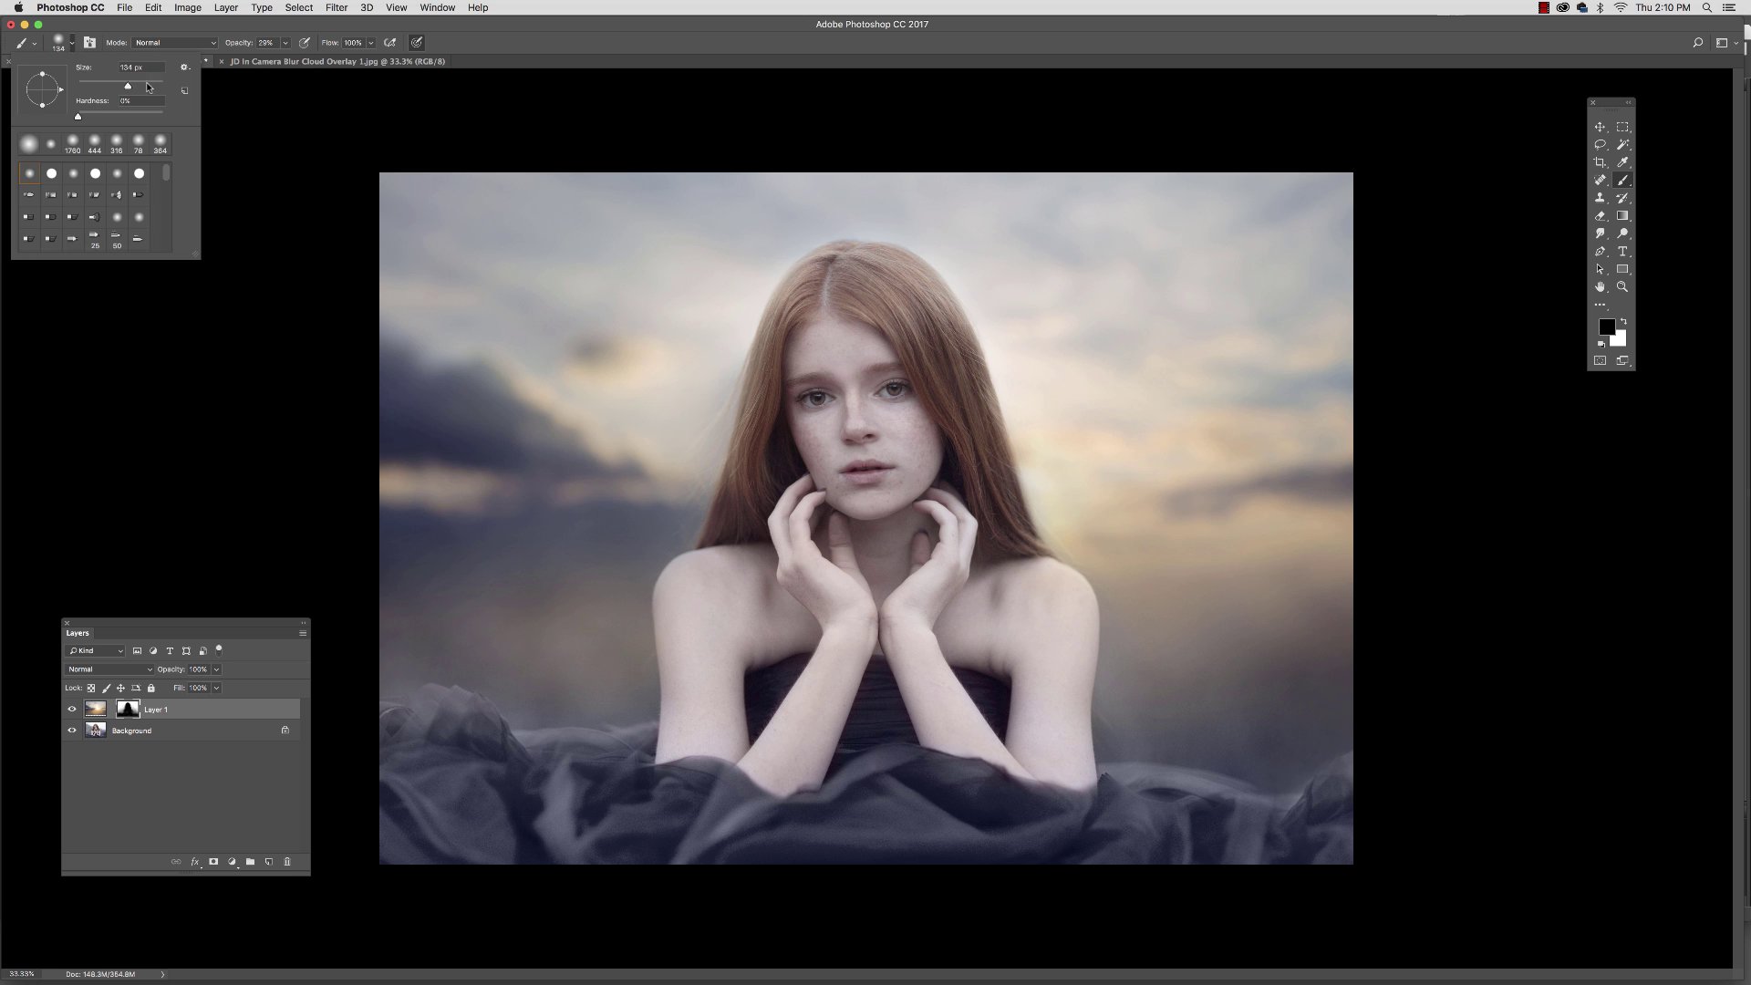
left_click_drag(146, 88, 155, 88)
left_click(871, 273)
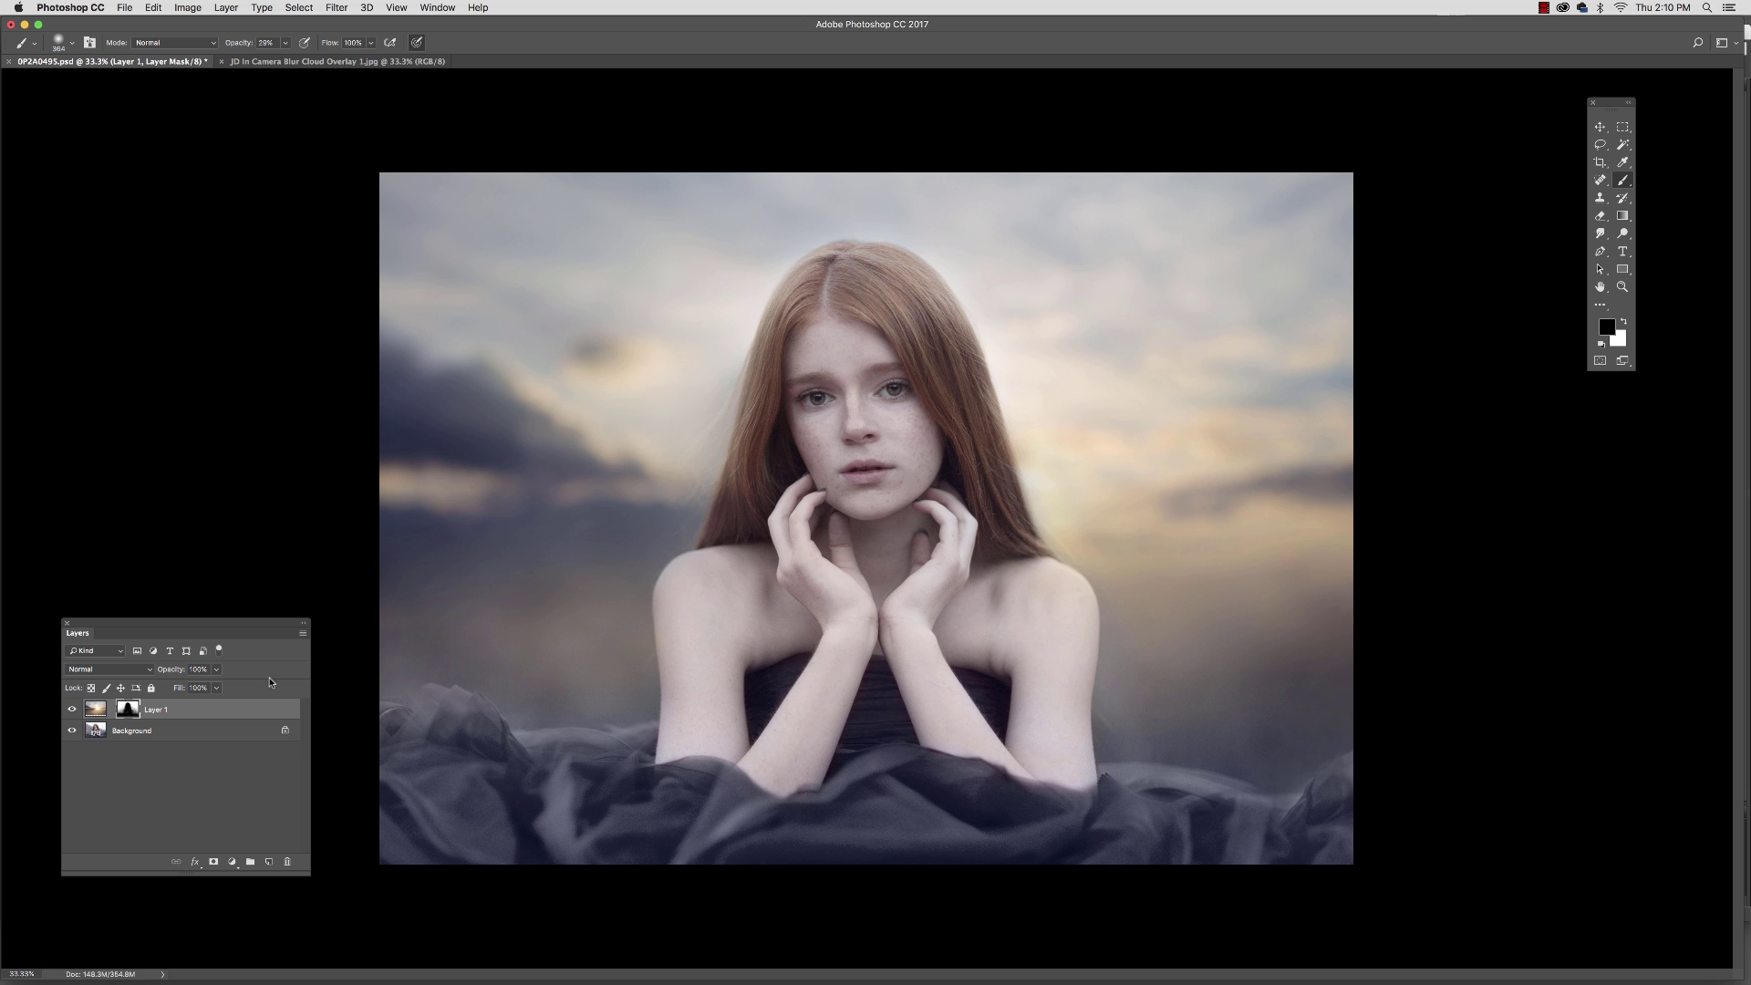
Step: Enlarge the cloud image with Free Transform so it extends past the portrait's side and top edges, keeping the mask in place
left_click(98, 709)
key("ctrl+t")
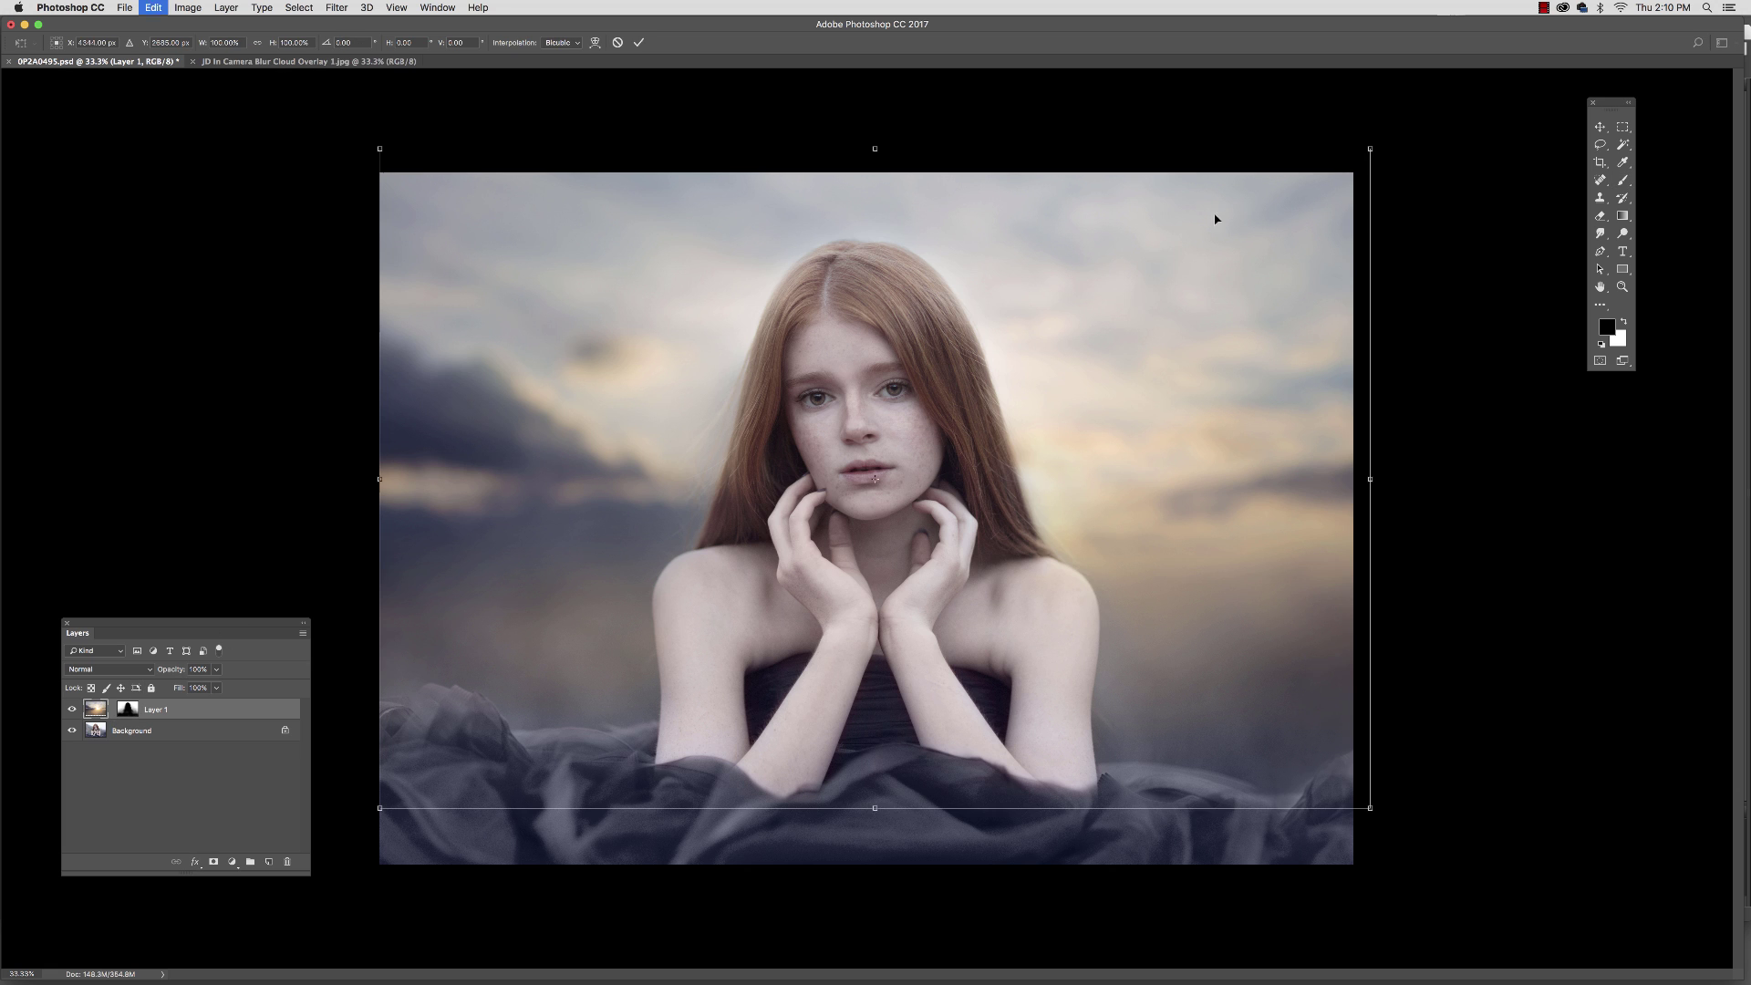
mouse_move(1373, 146)
left_mouse_down()
mouse_move(1457, 110)
mouse_move(1353, 144)
left_mouse_up()
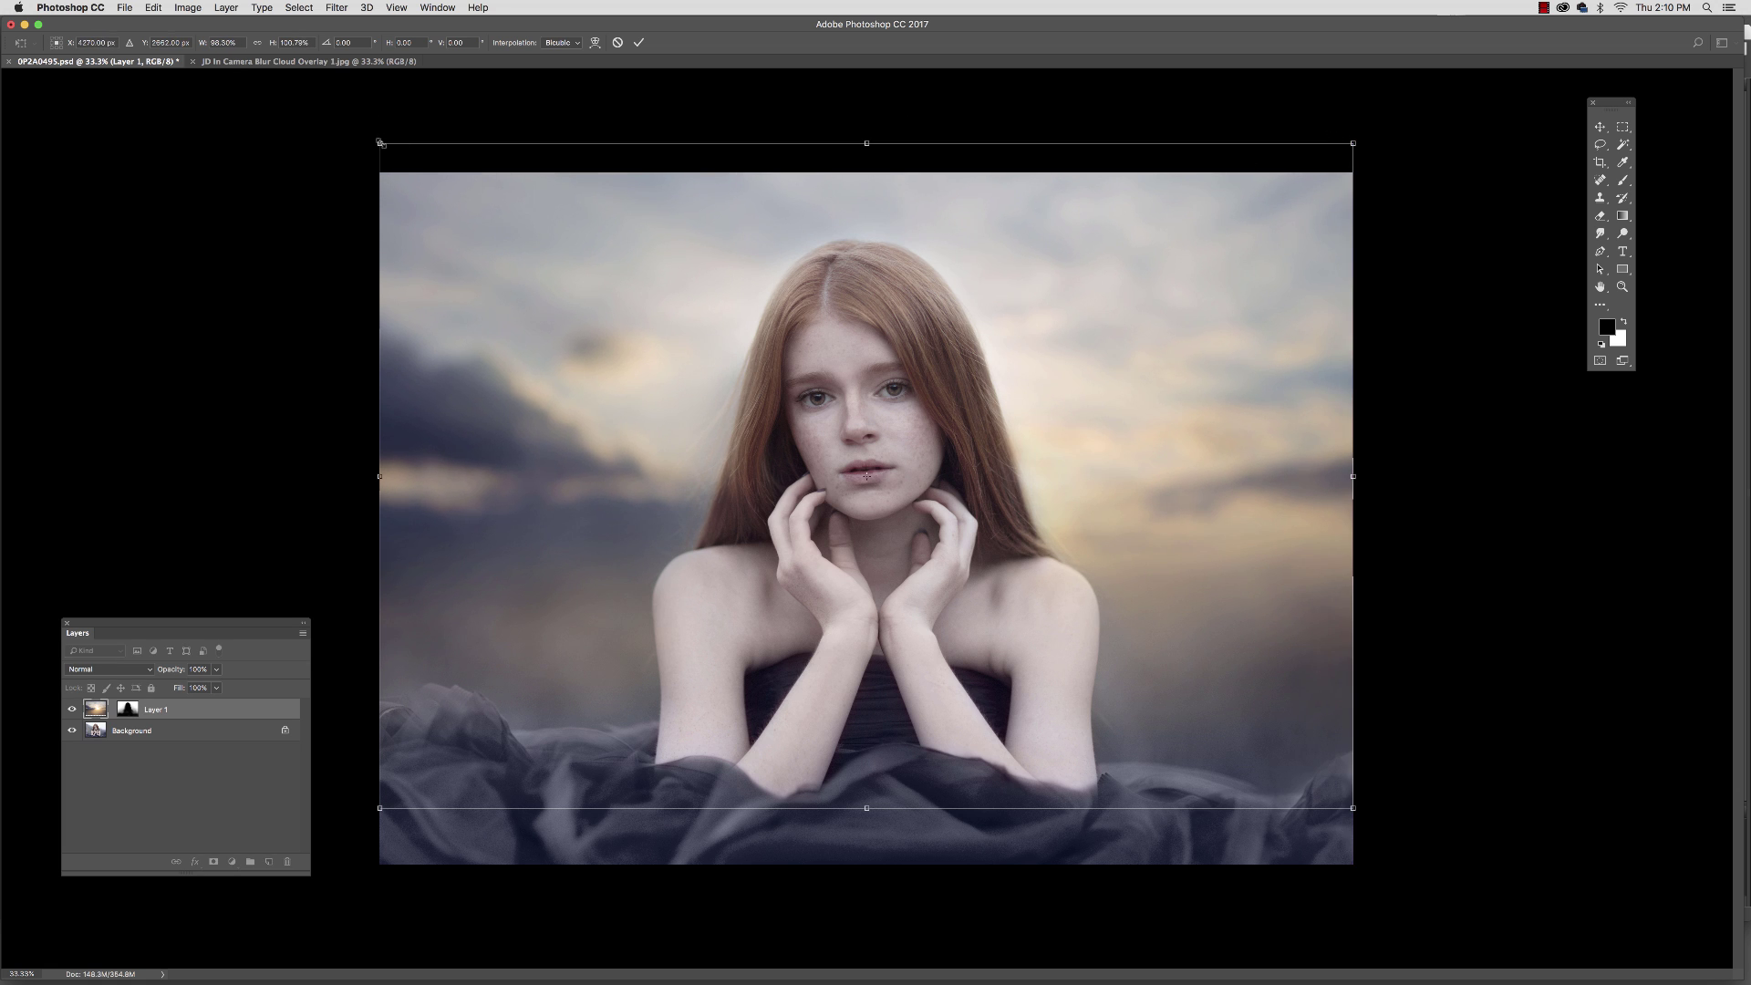
left_click_drag(381, 144, 328, 128)
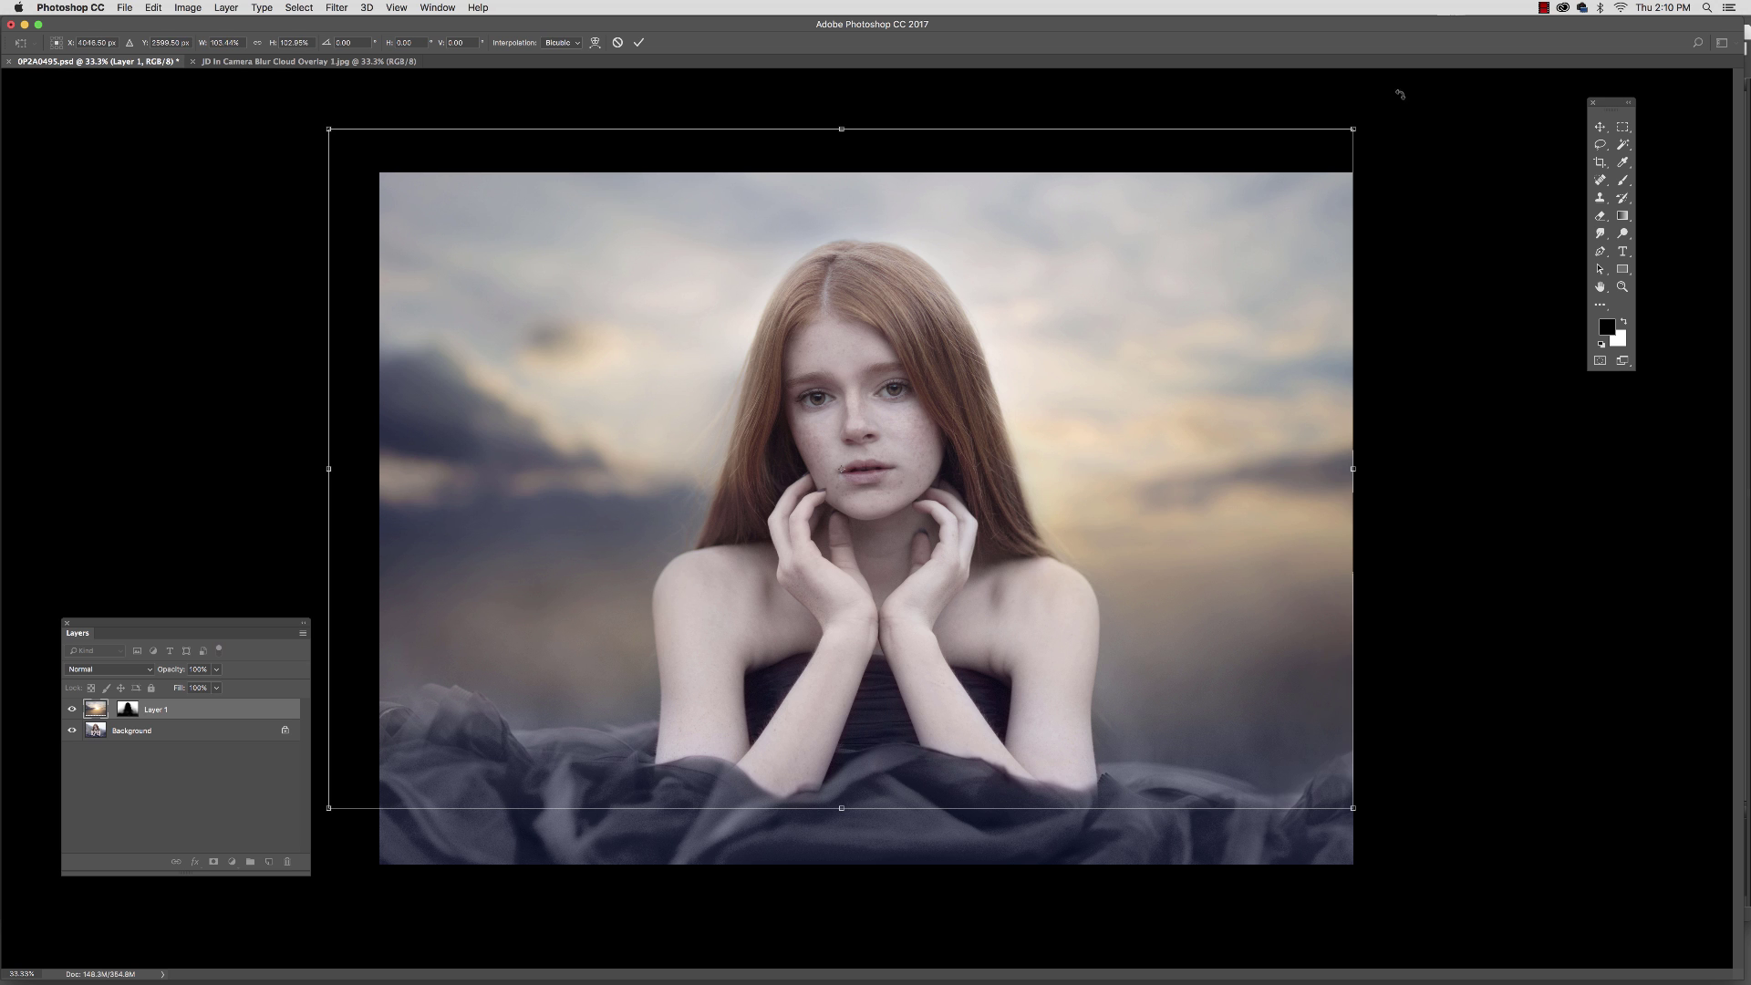
left_click_drag(1356, 127, 1366, 113)
left_click_drag(1255, 234, 1238, 244)
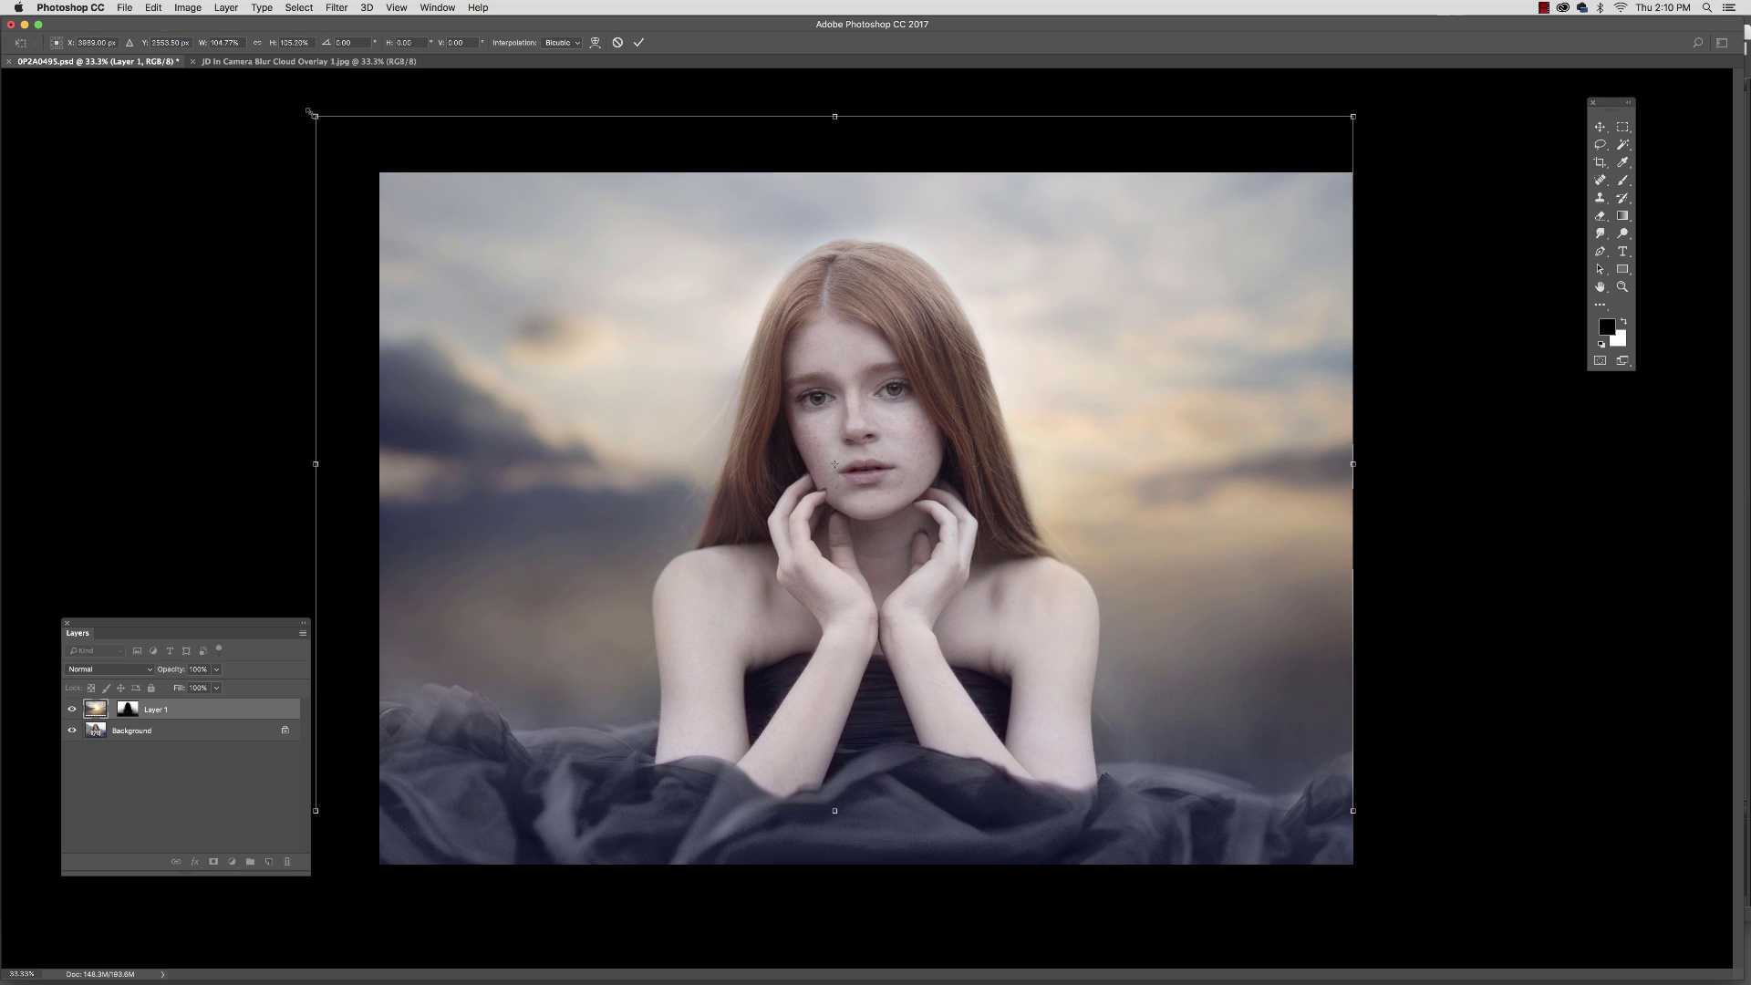
left_click_drag(305, 106, 292, 93)
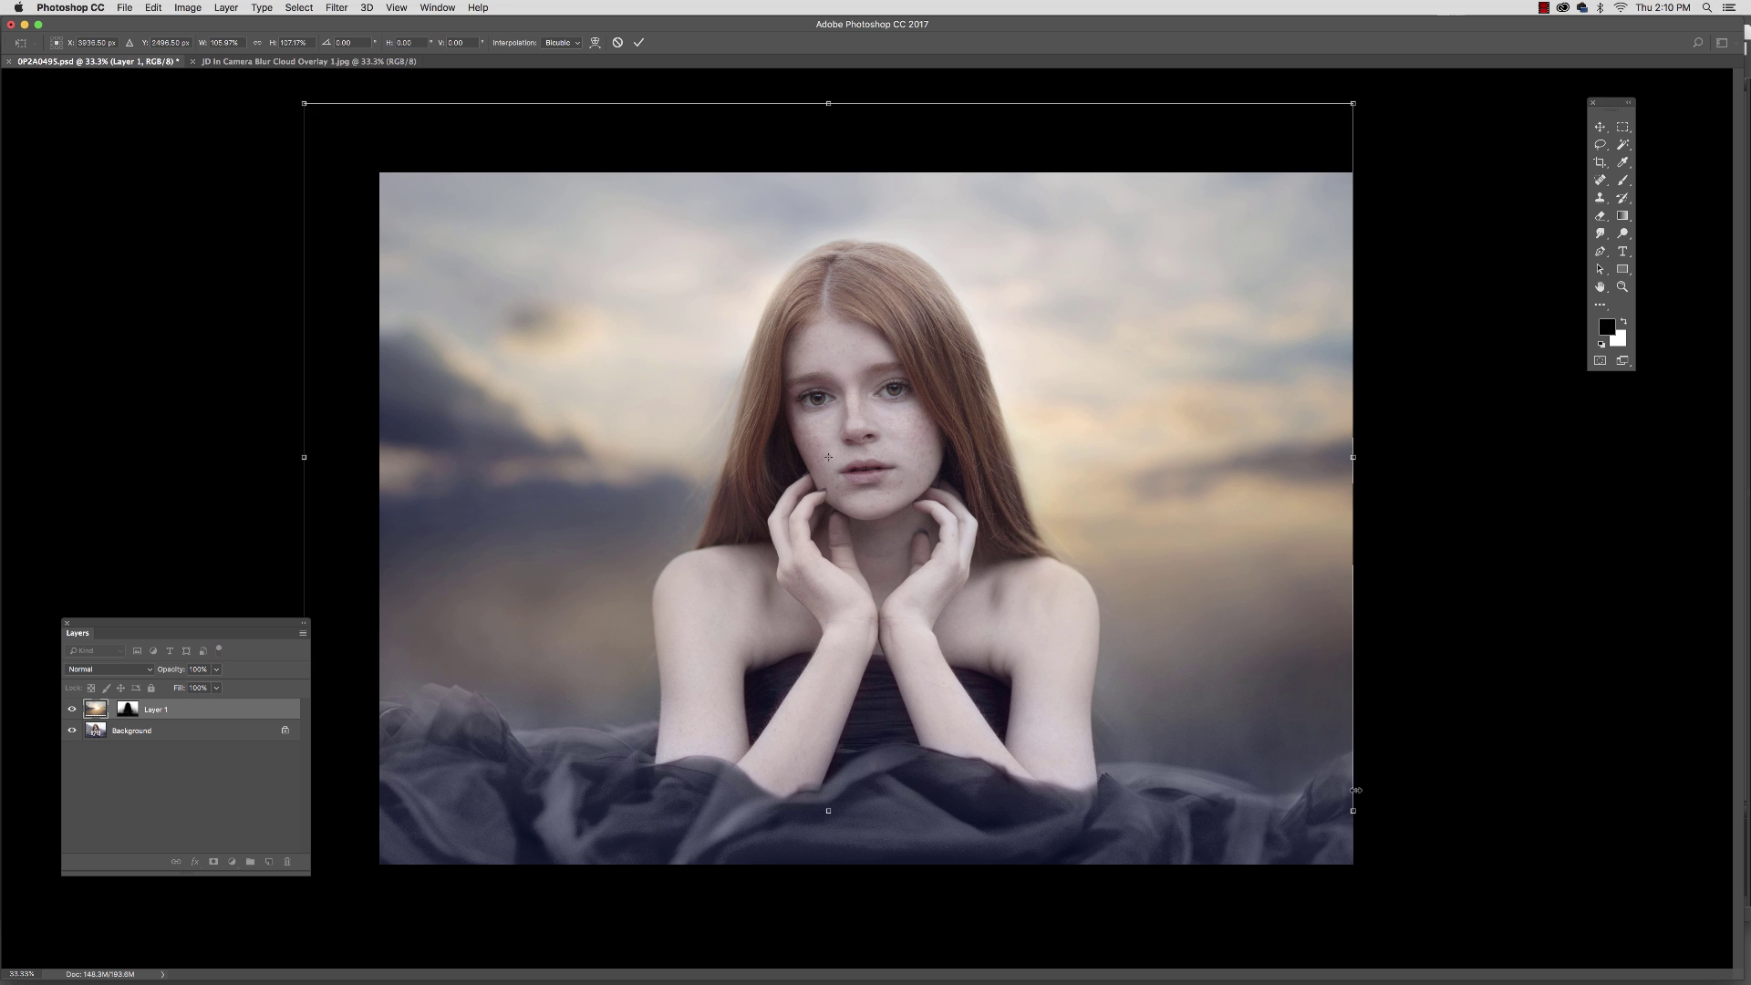
left_click_drag(1359, 819, 1363, 824)
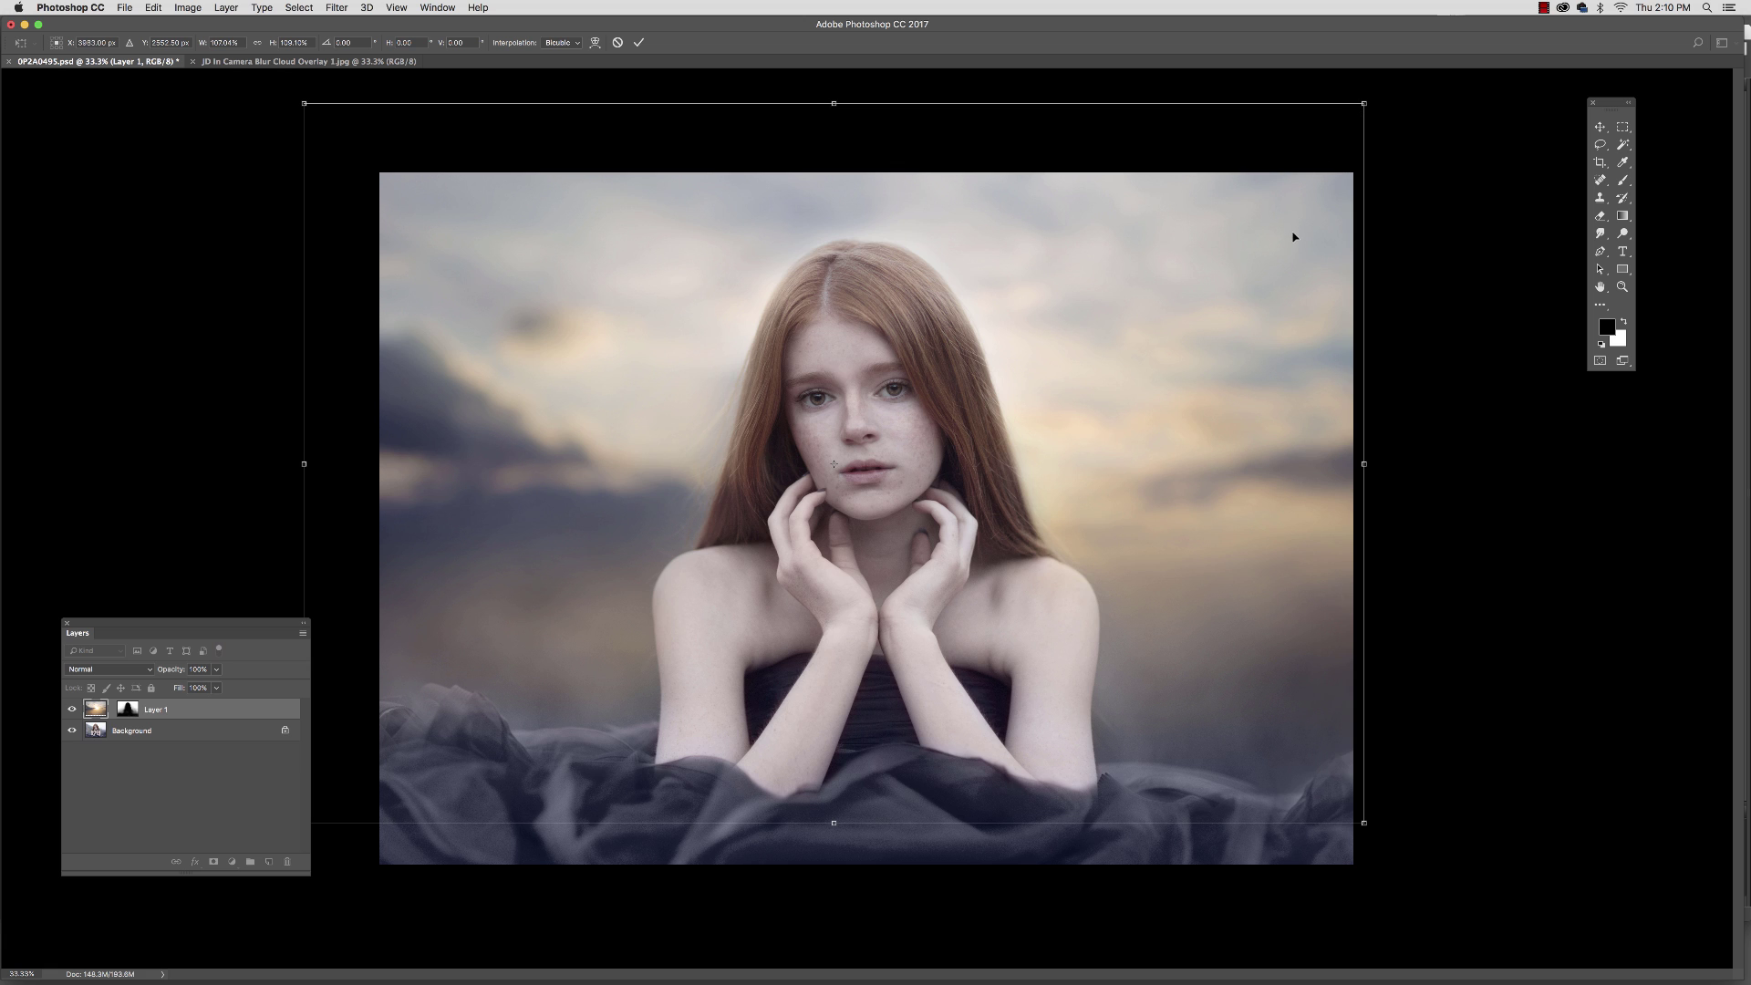
key("Return")
Step: Apply a Gaussian Blur with a 19-pixel radius to the cloud layer's mask
key("b")
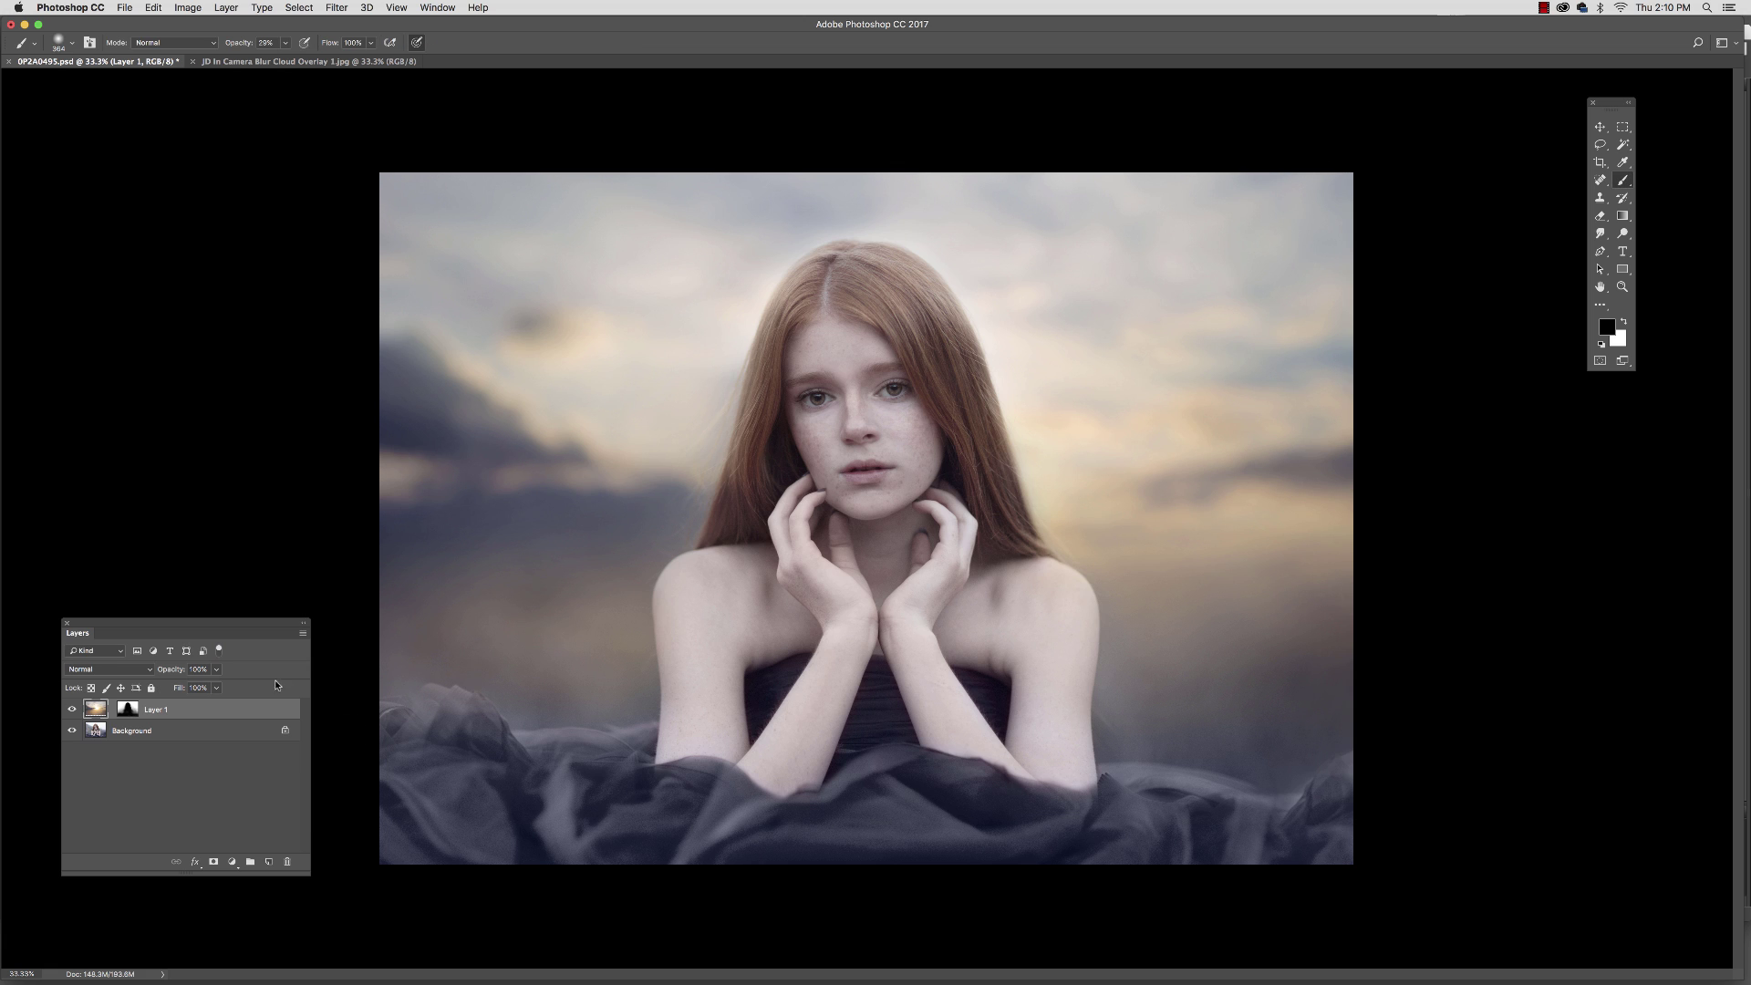
left_click(128, 710)
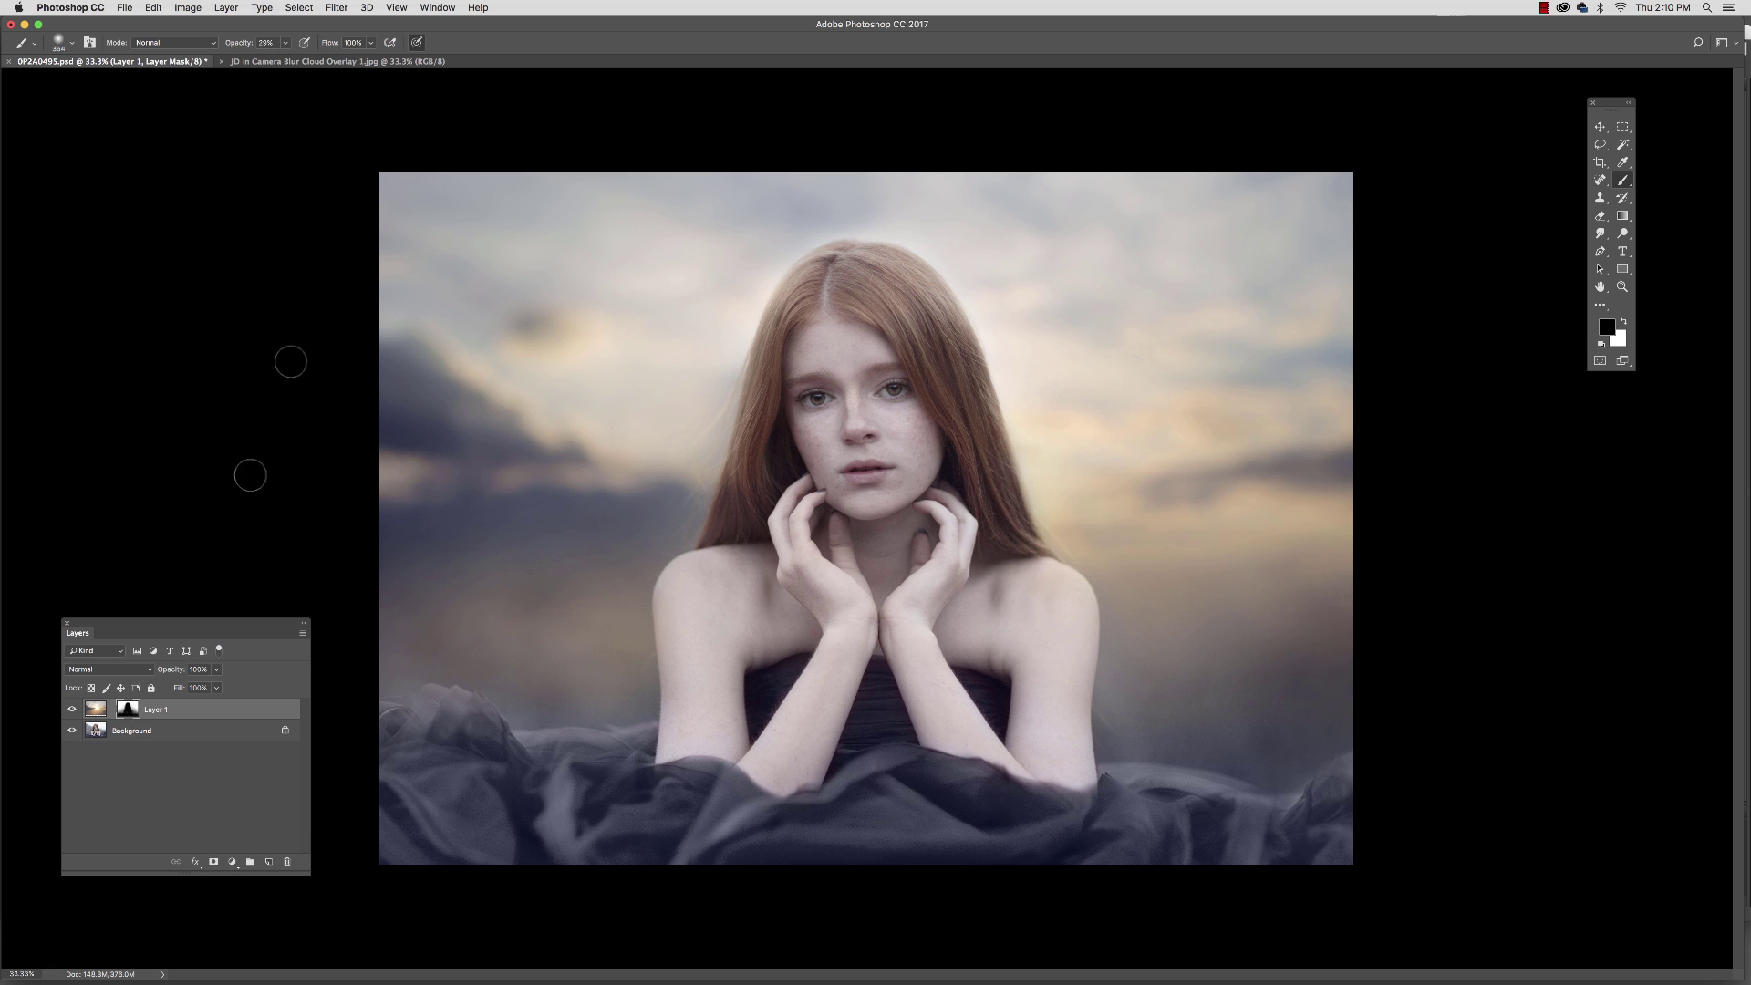
left_click(336, 7)
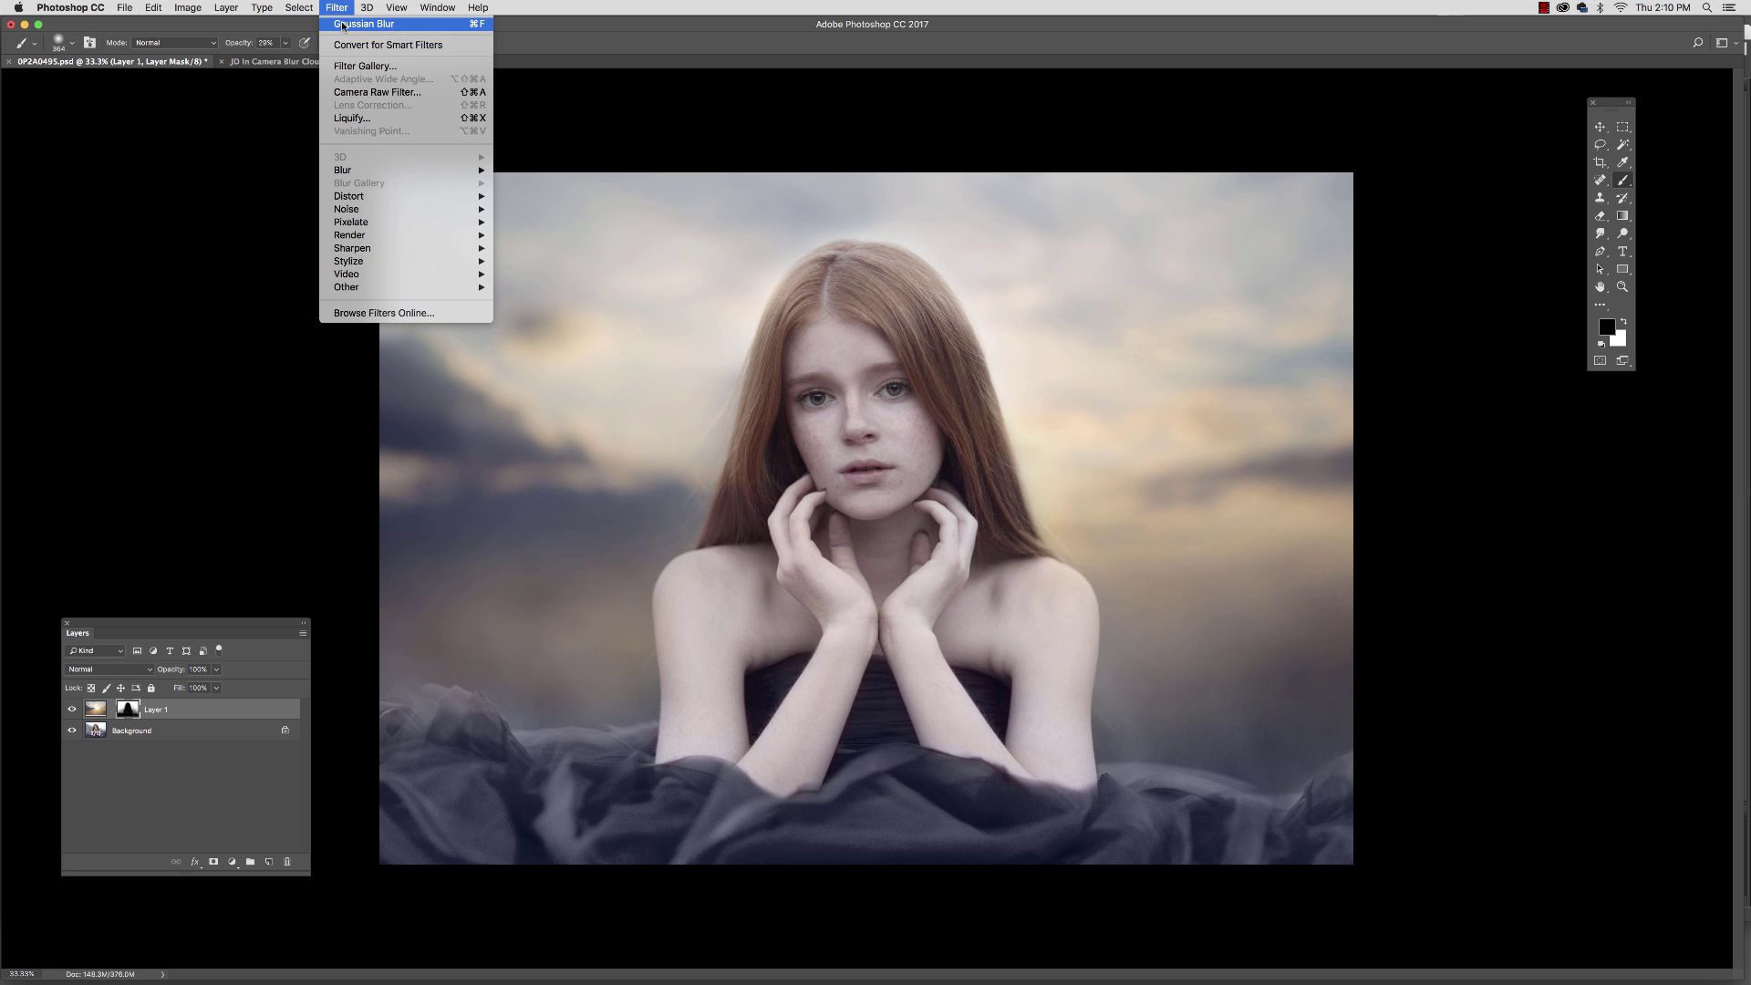
mouse_move(457, 172)
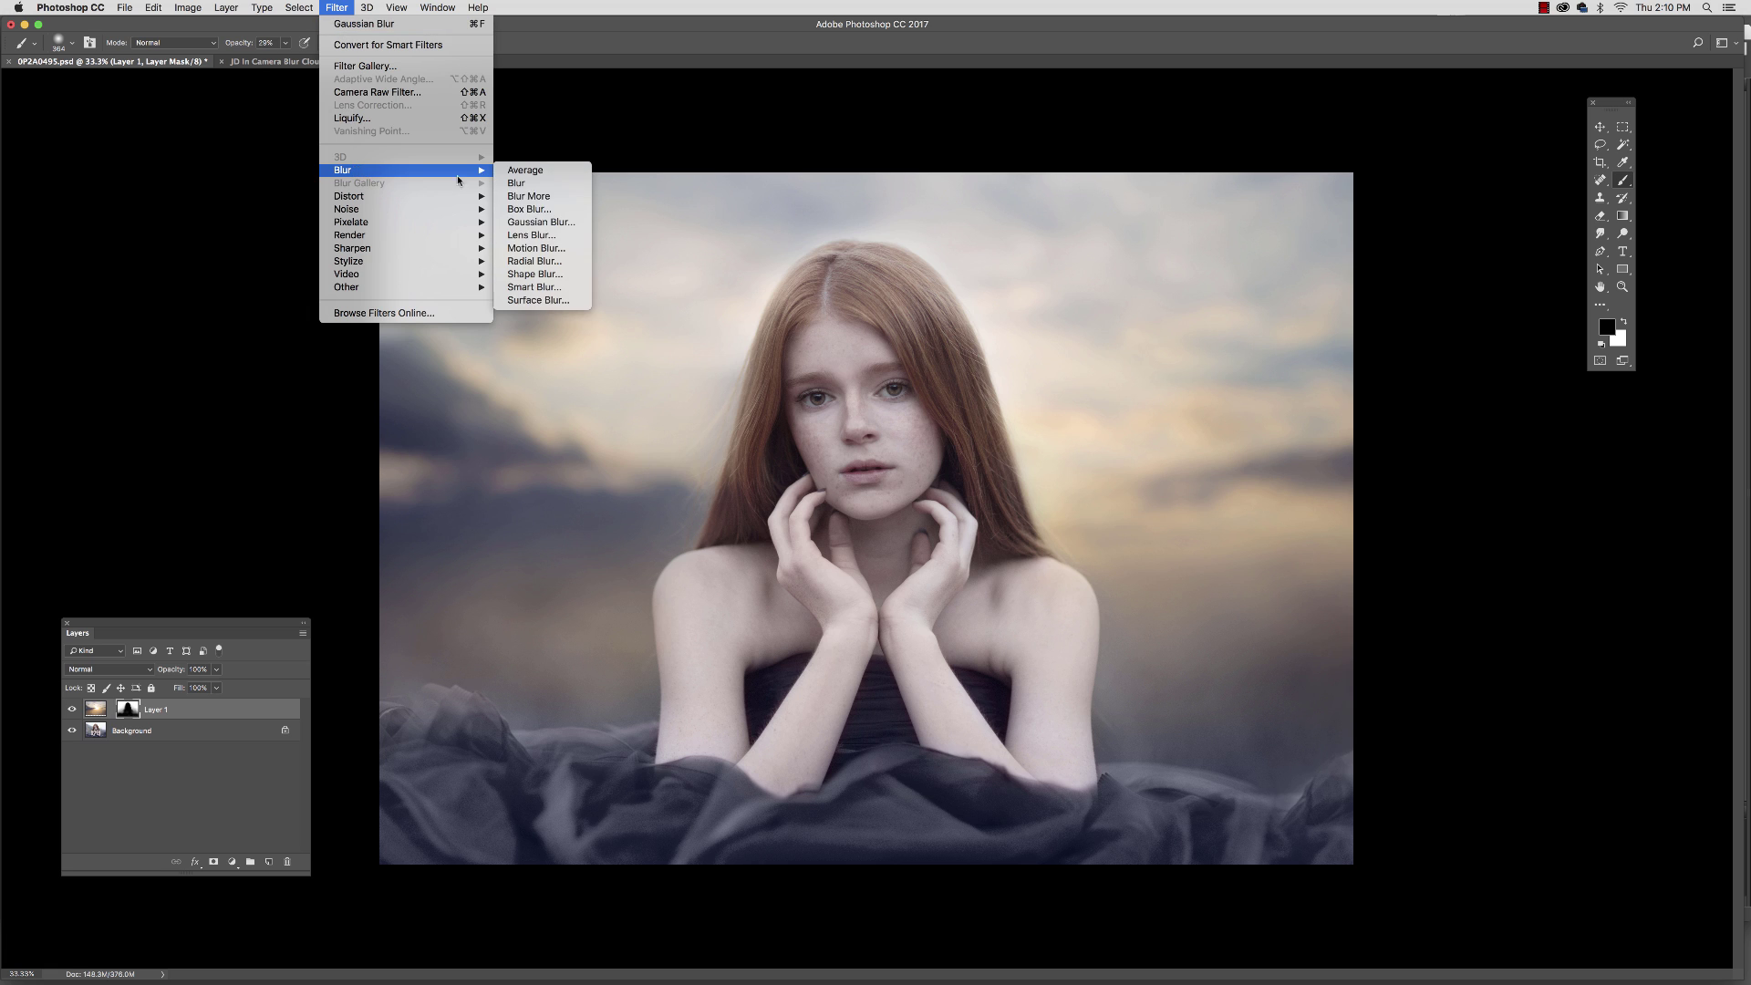
left_click(547, 222)
left_click_drag(1457, 674, 1446, 675)
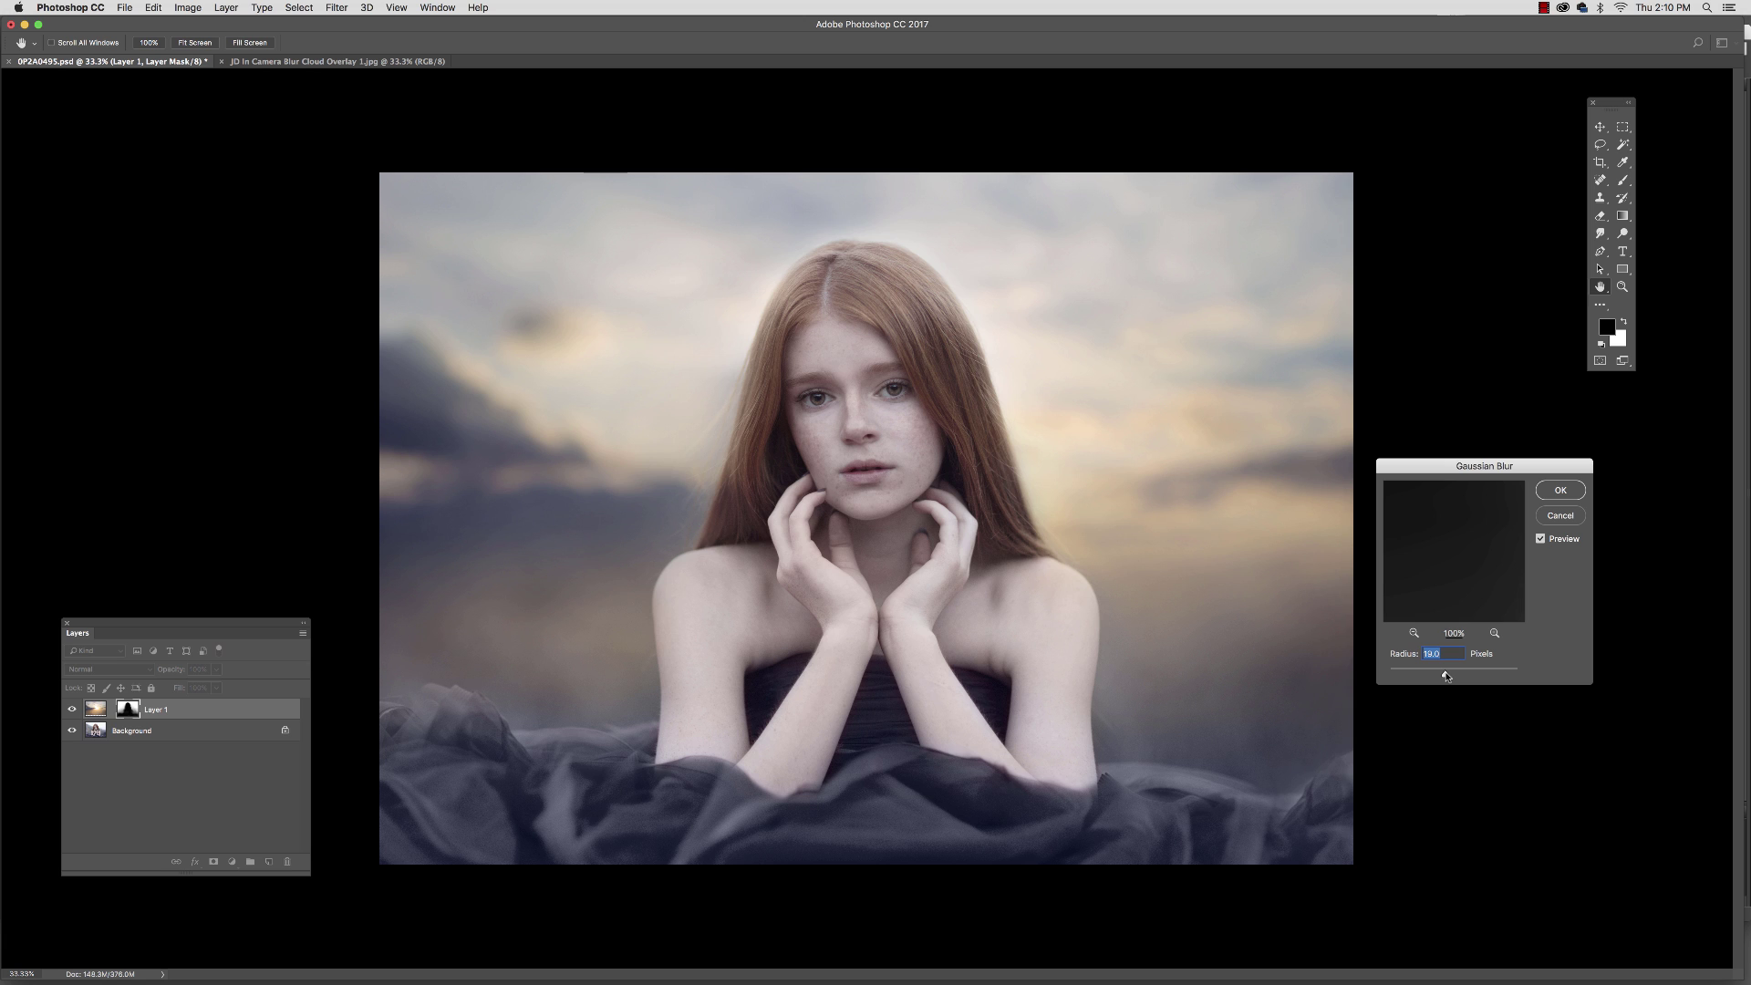
left_click(1560, 490)
key("b")
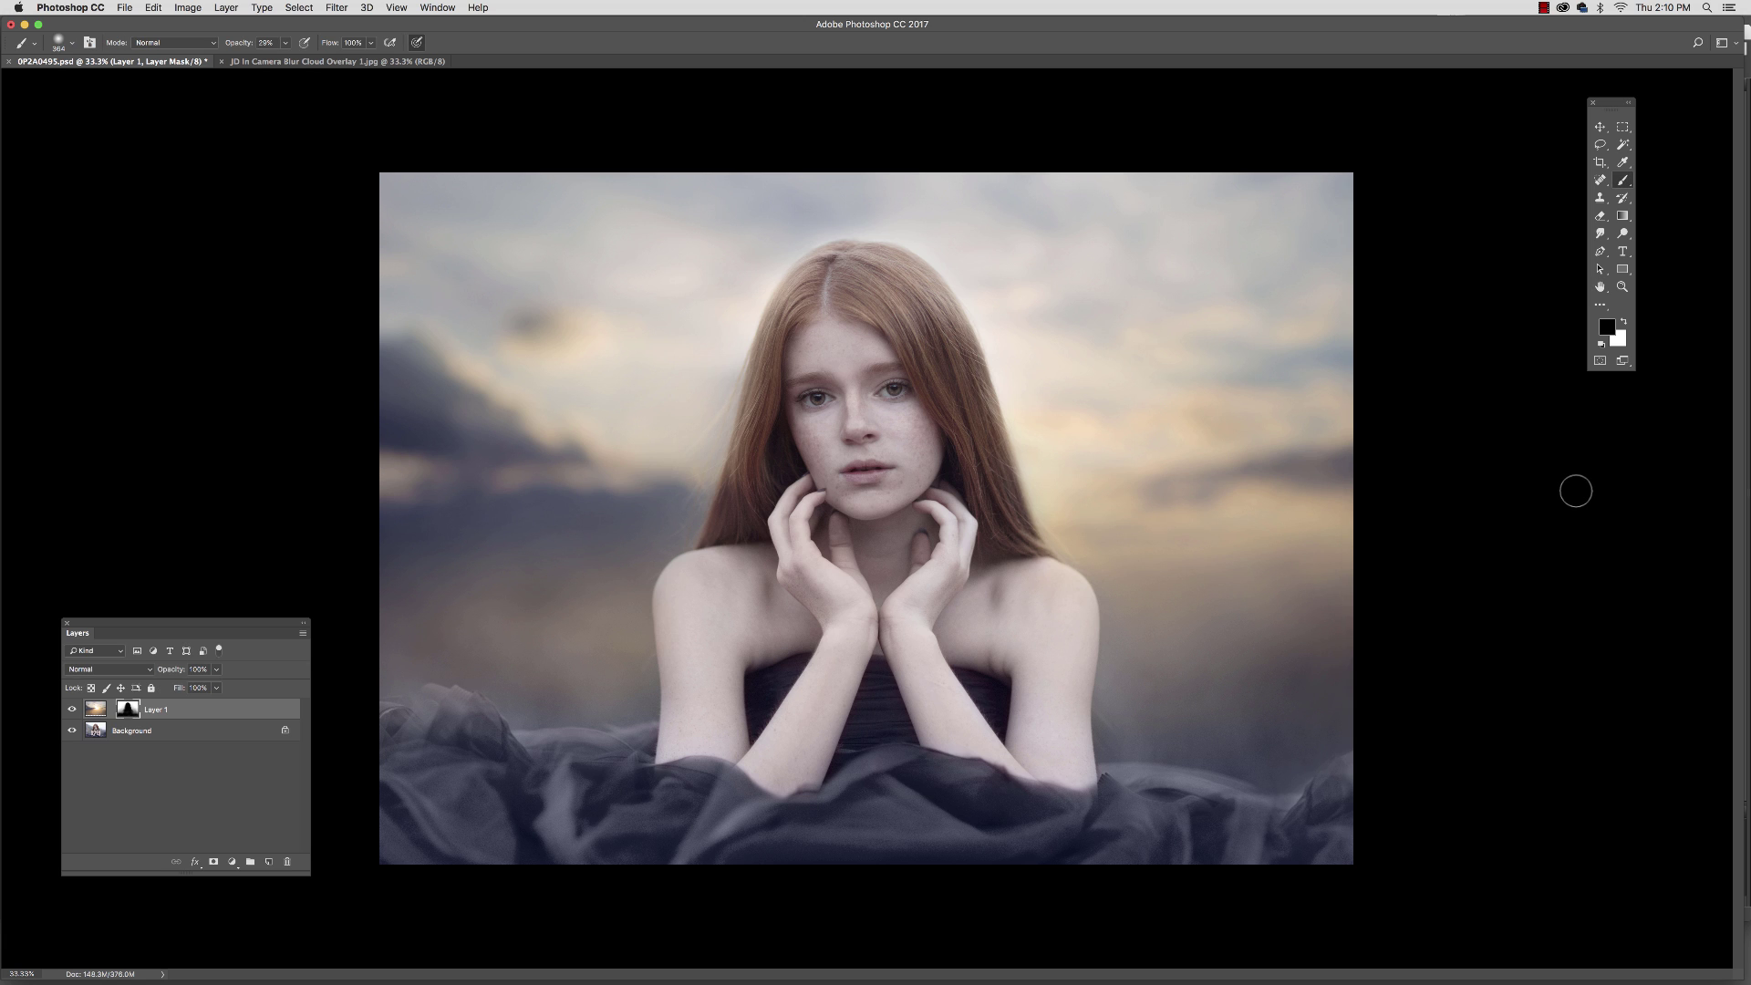
Step: Enlarge the black brush, lower its opacity to 17% and save the document
left_click(72, 42)
left_click_drag(155, 90, 161, 87)
left_click_drag(285, 42, 279, 62)
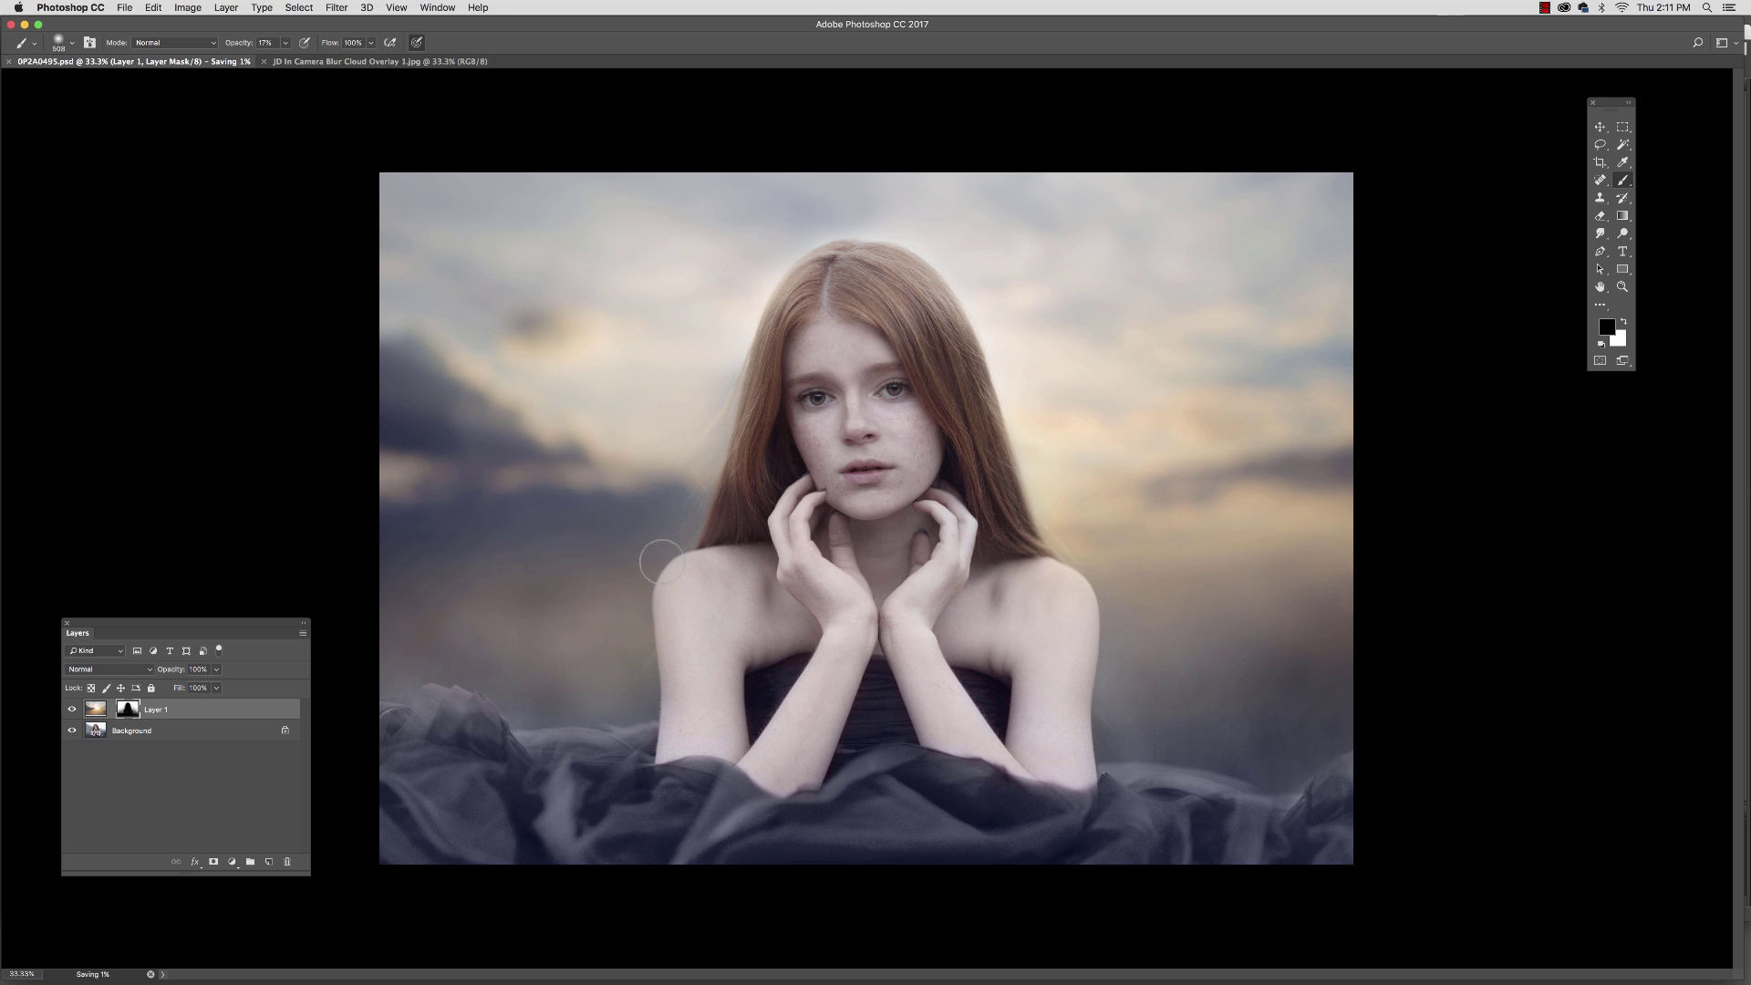
Step: Duplicate the masked cloud layer and paint black on the copy's mask around the woman with a brush of about 1400 px
left_click_drag(189, 709, 270, 861)
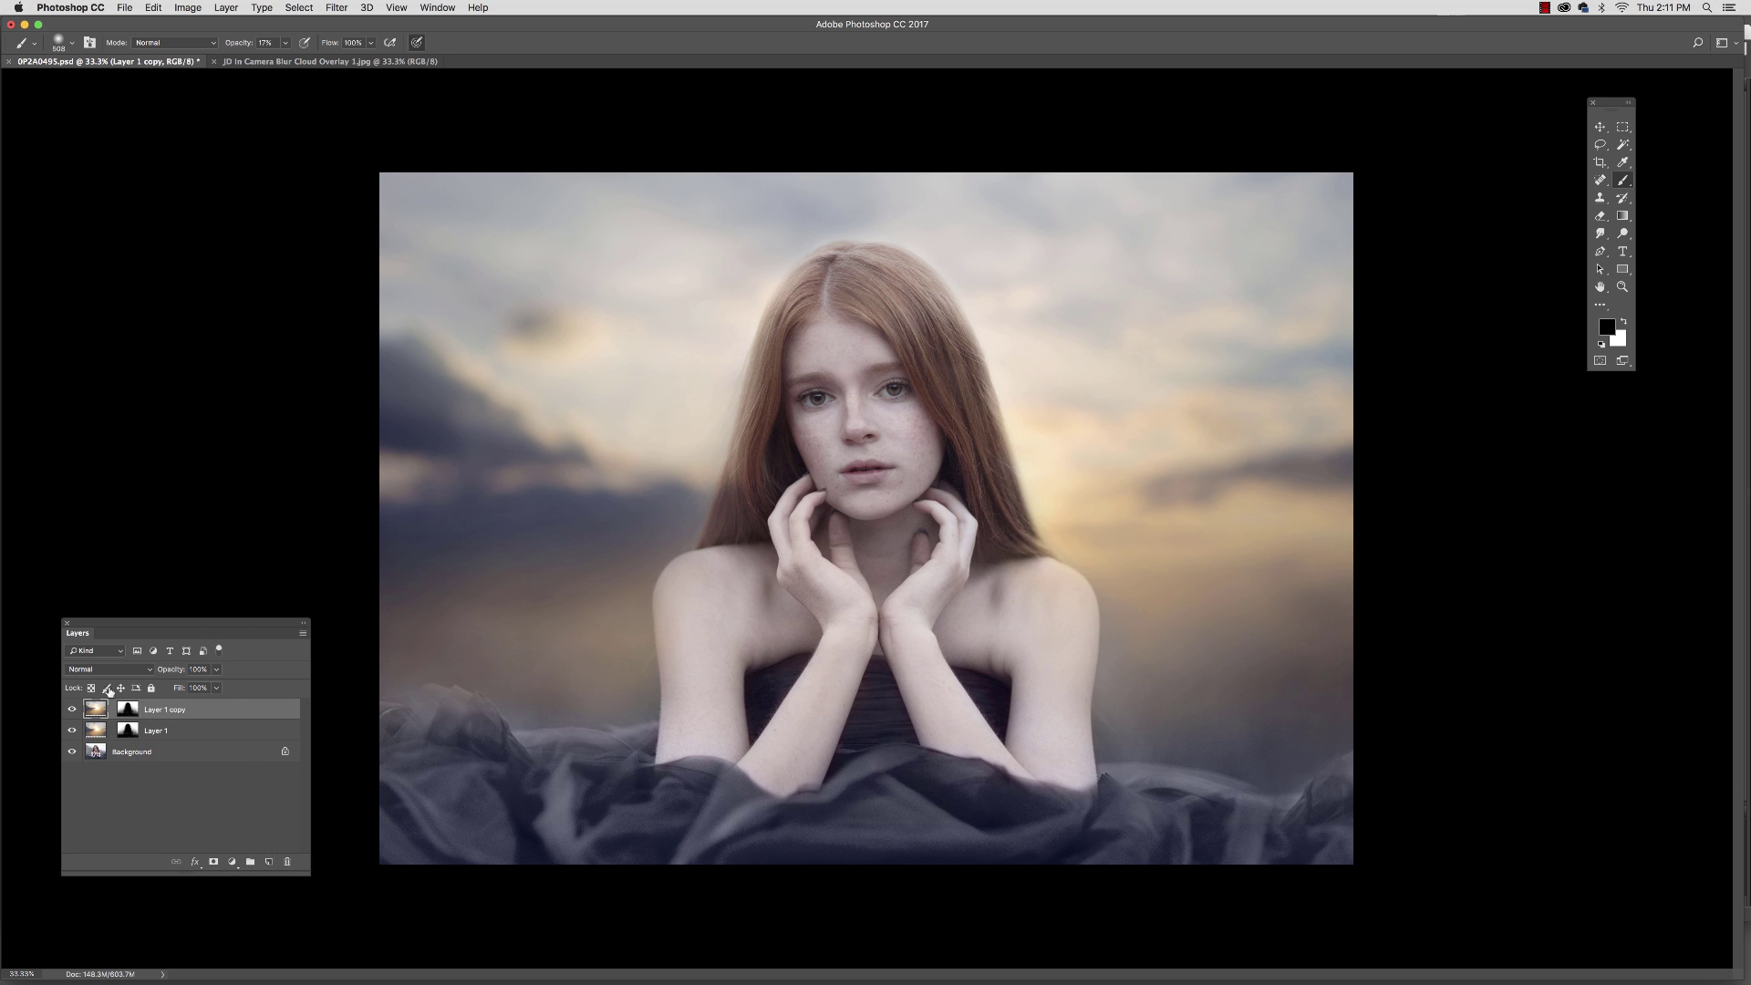
left_click(127, 710)
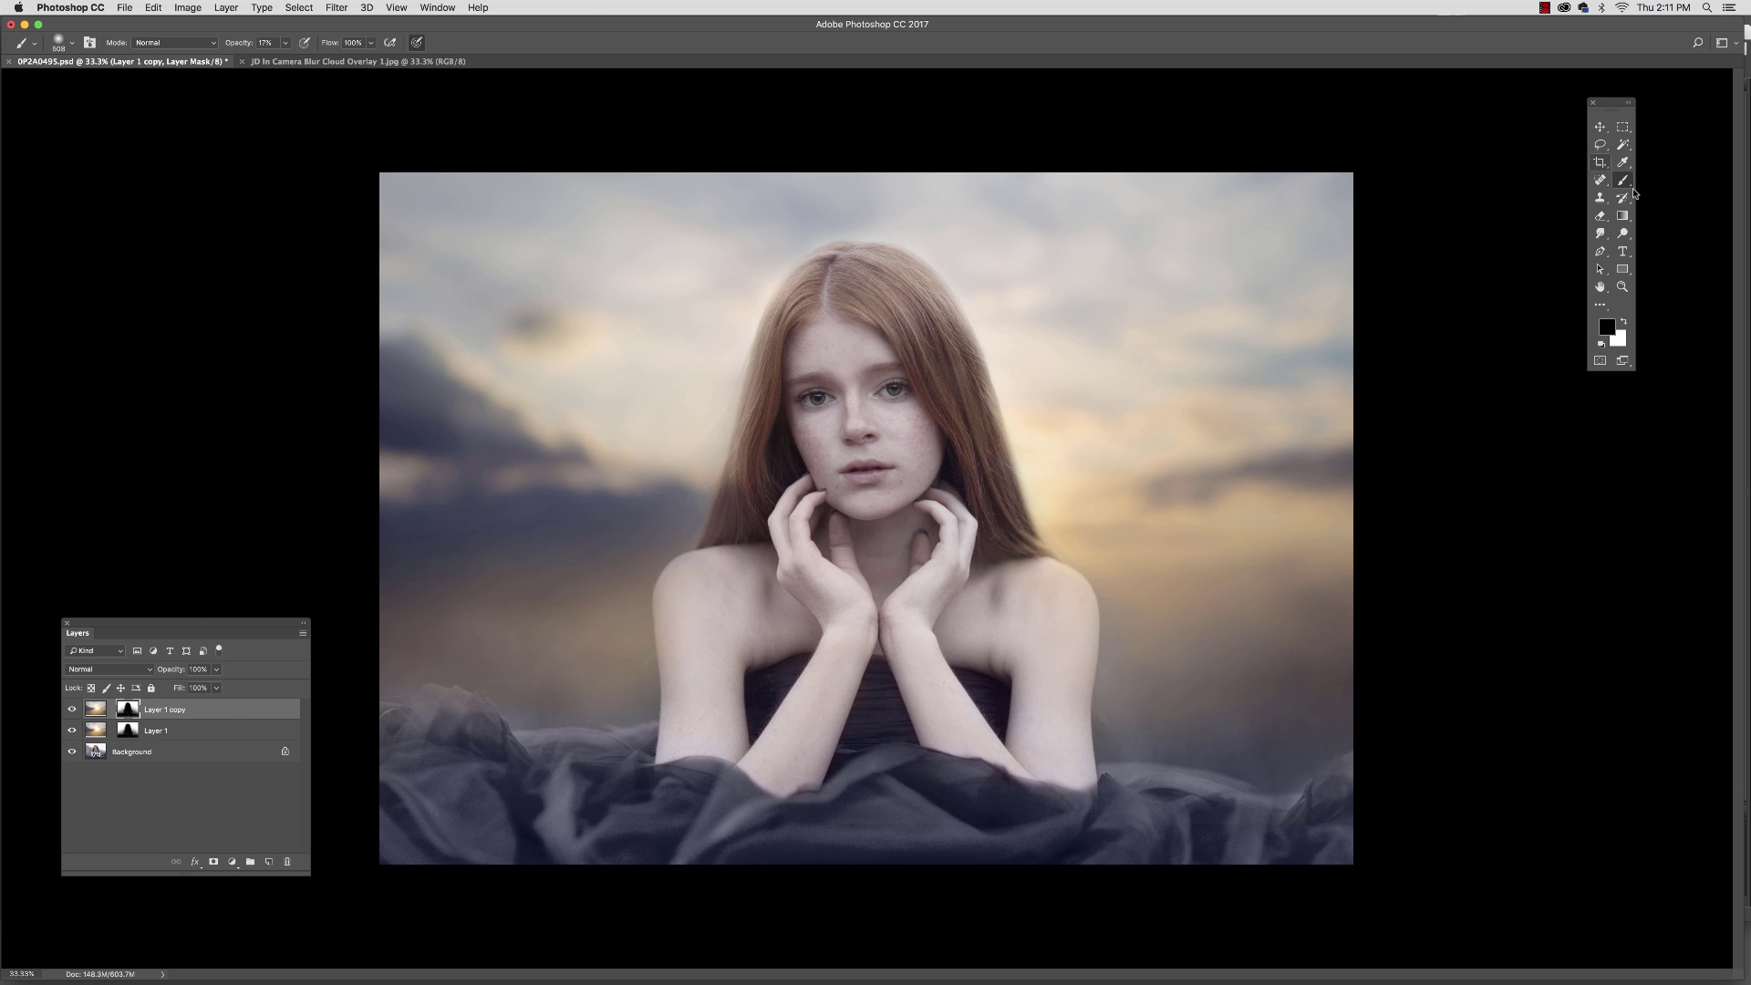
left_click(69, 49)
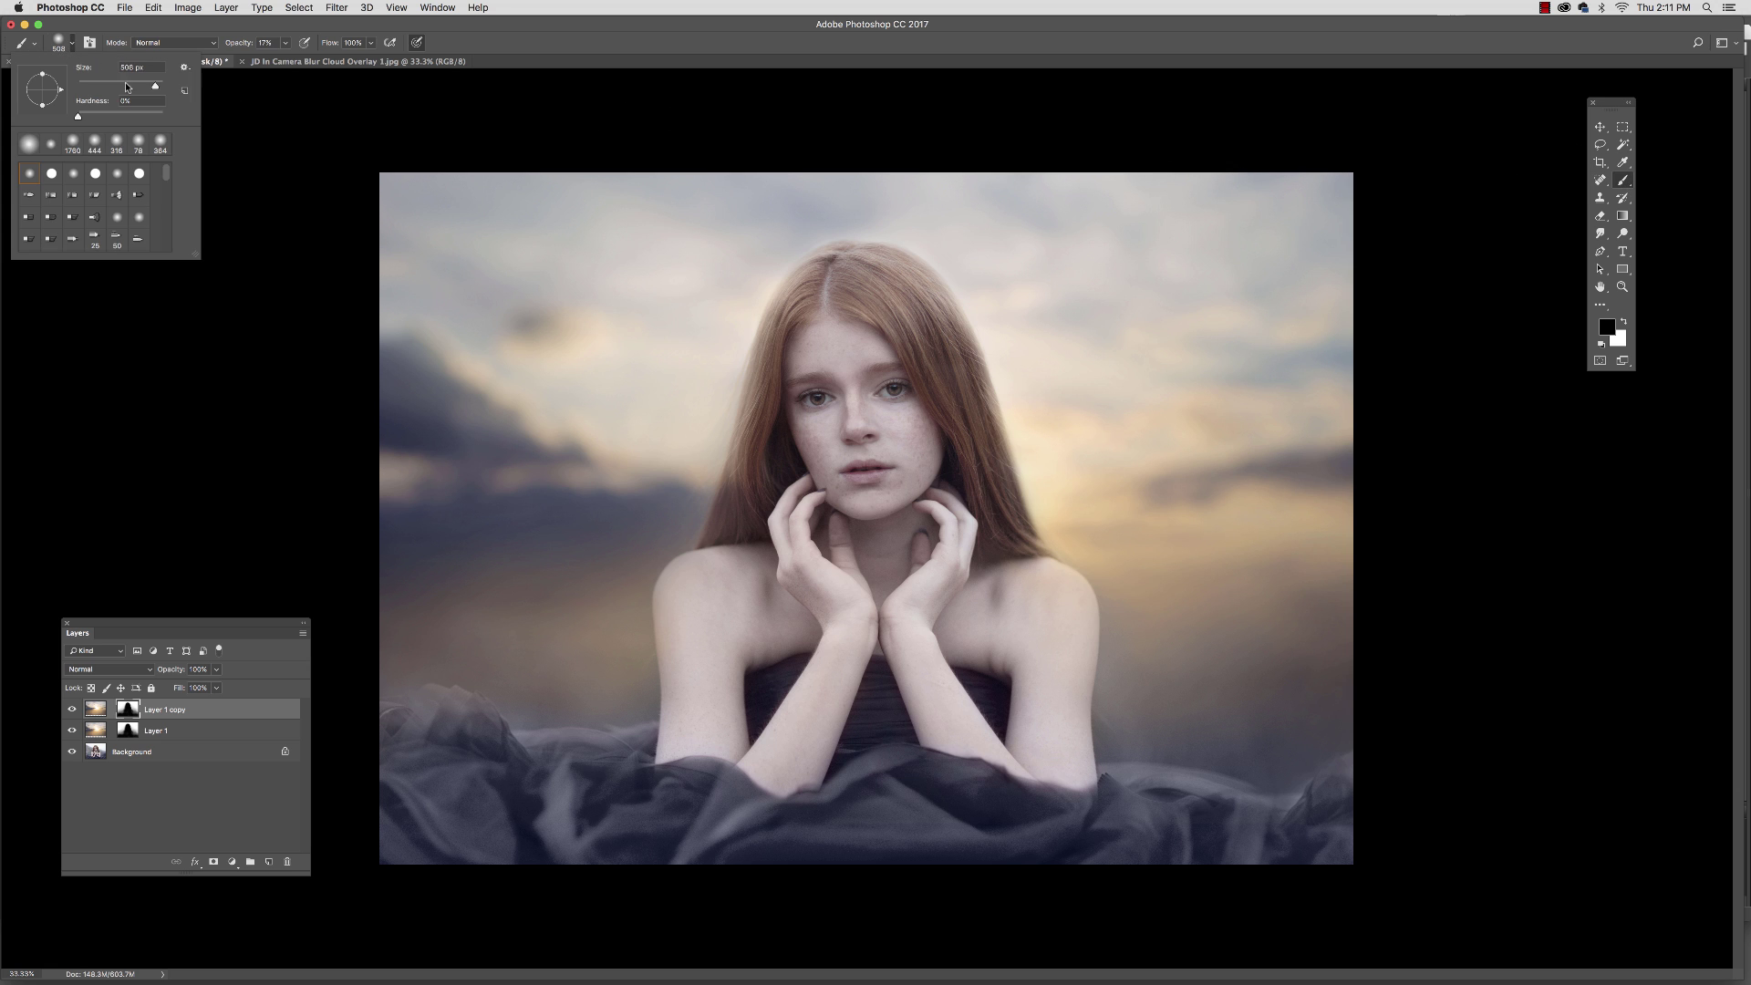
left_click_drag(157, 88, 342, 91)
left_click(757, 383)
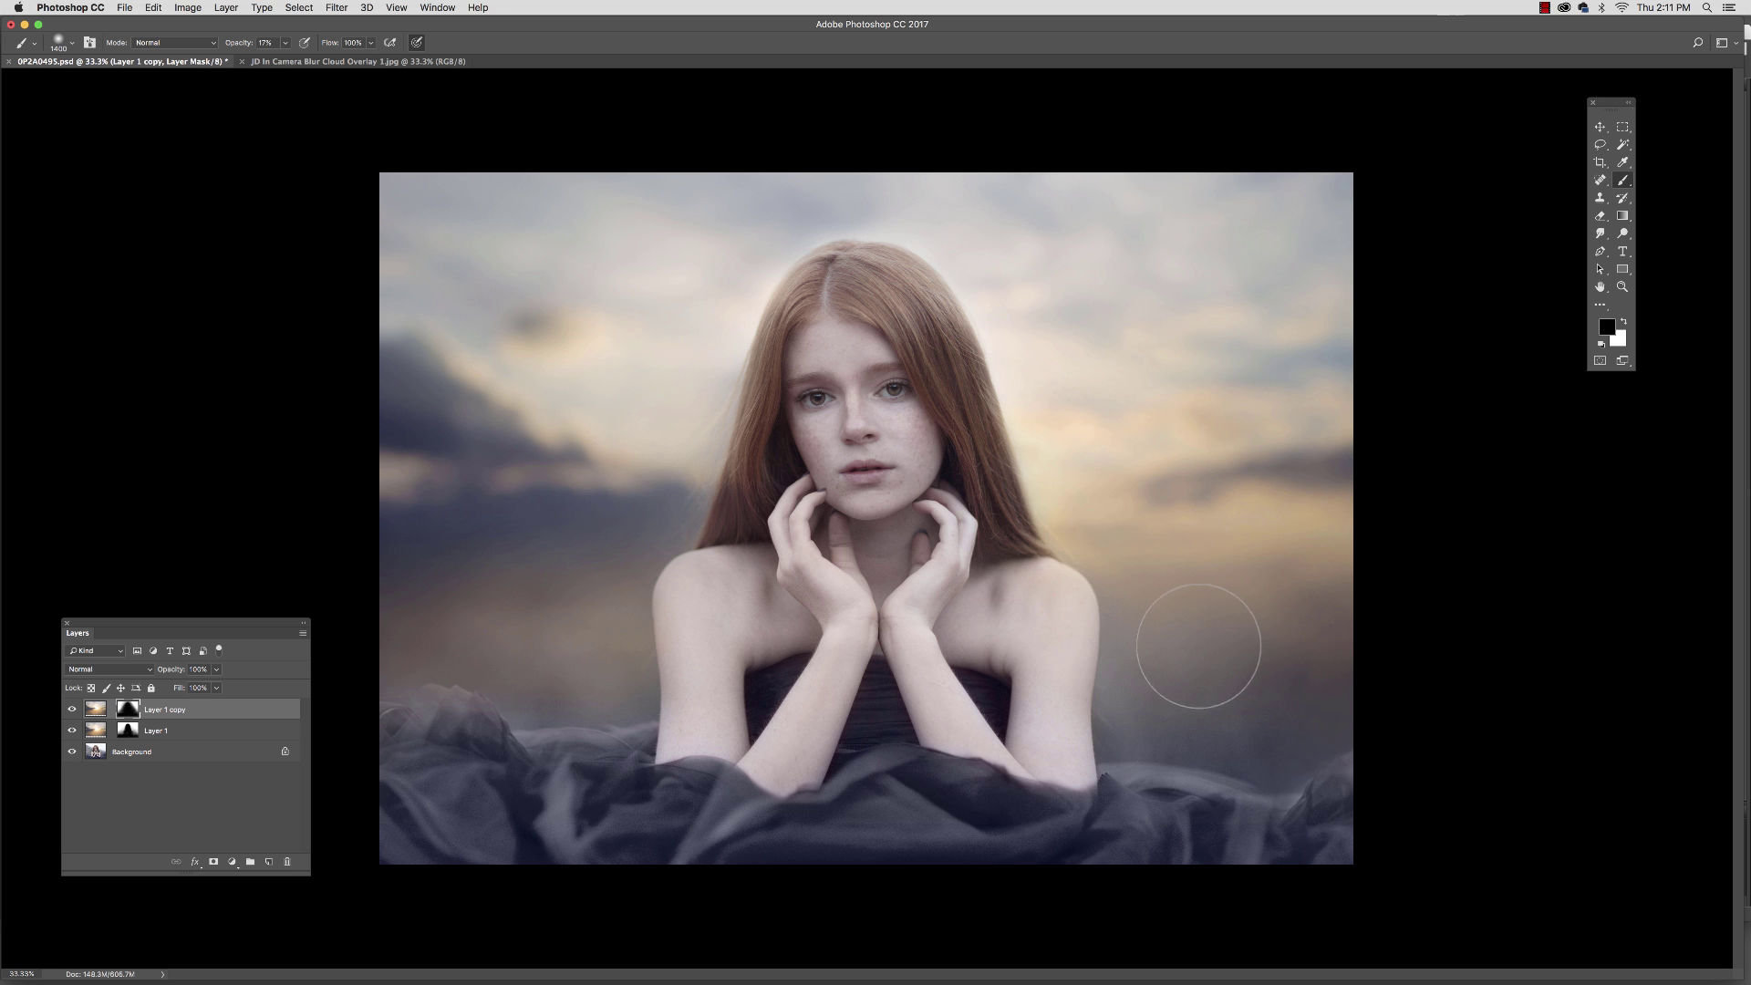
Step: Compare the image with and without the duplicated cloud layer
left_click(72, 709)
left_click(72, 710)
left_click(71, 710)
left_click(71, 710)
Step: Paint black over the dress fabric on the copy's mask, refine the original cloud layer's mask and reactivate the copy's mask
mouse_move(432, 708)
left_mouse_down()
mouse_move(498, 713)
mouse_move(440, 677)
mouse_move(427, 641)
mouse_move(578, 795)
left_mouse_up()
left_click(128, 730)
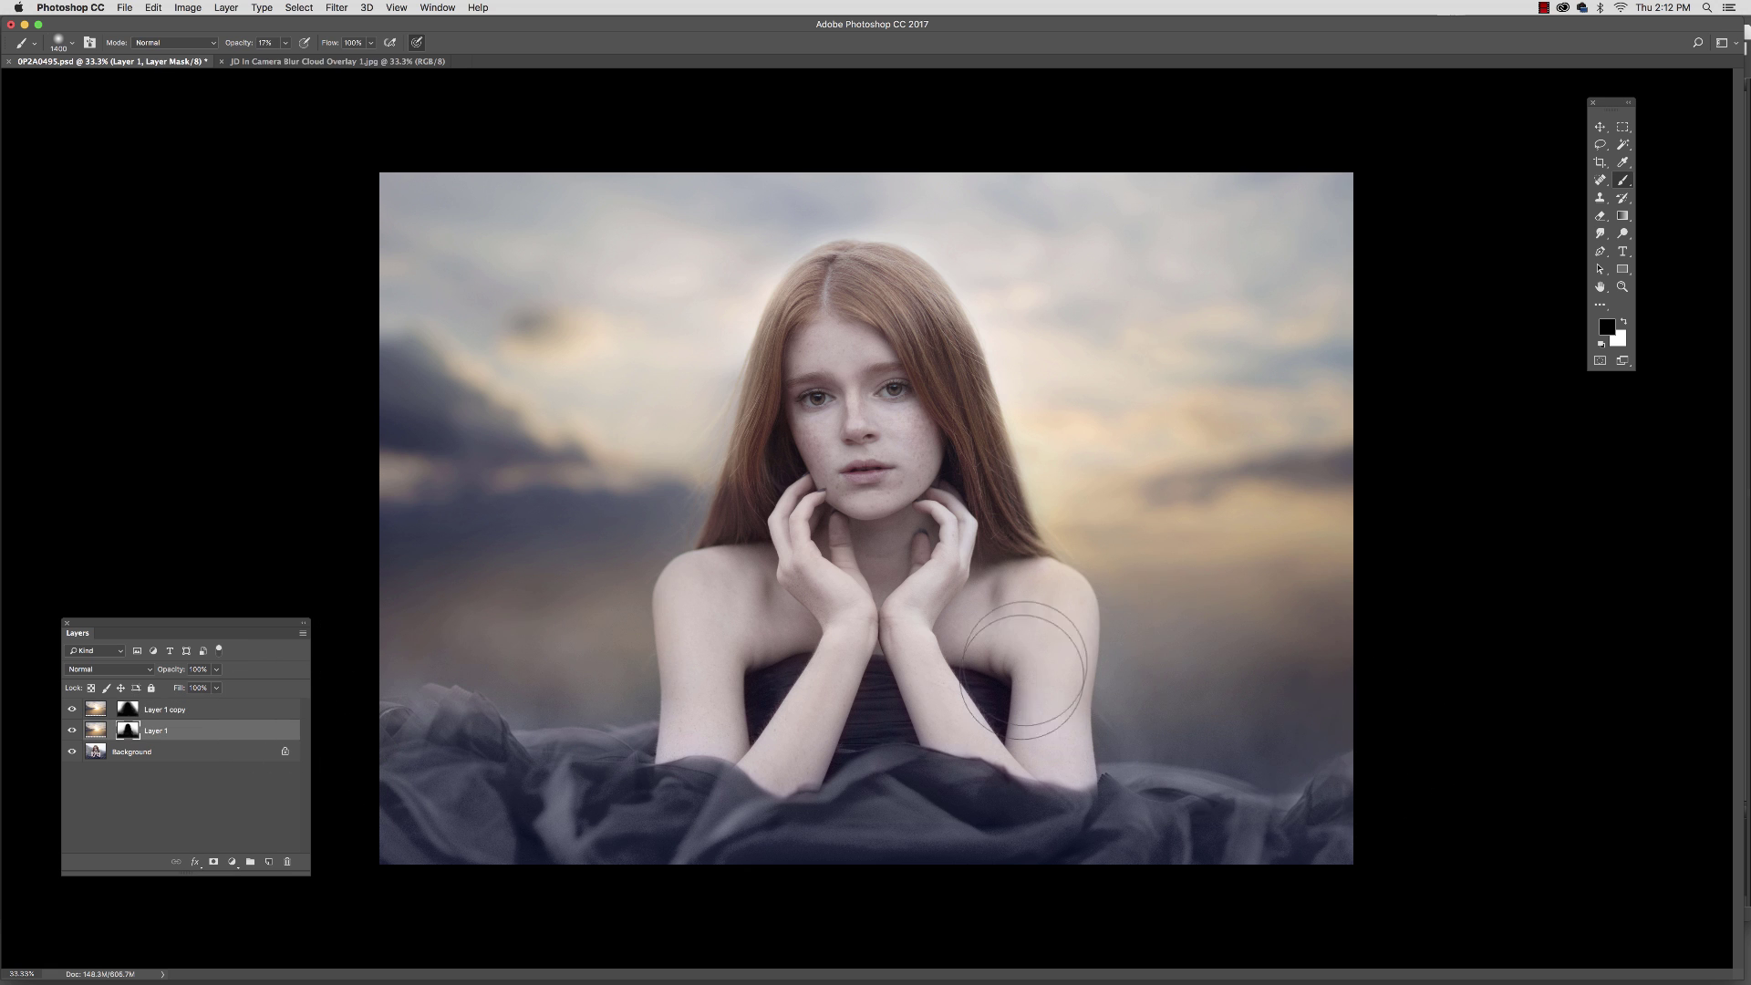
left_click(127, 709)
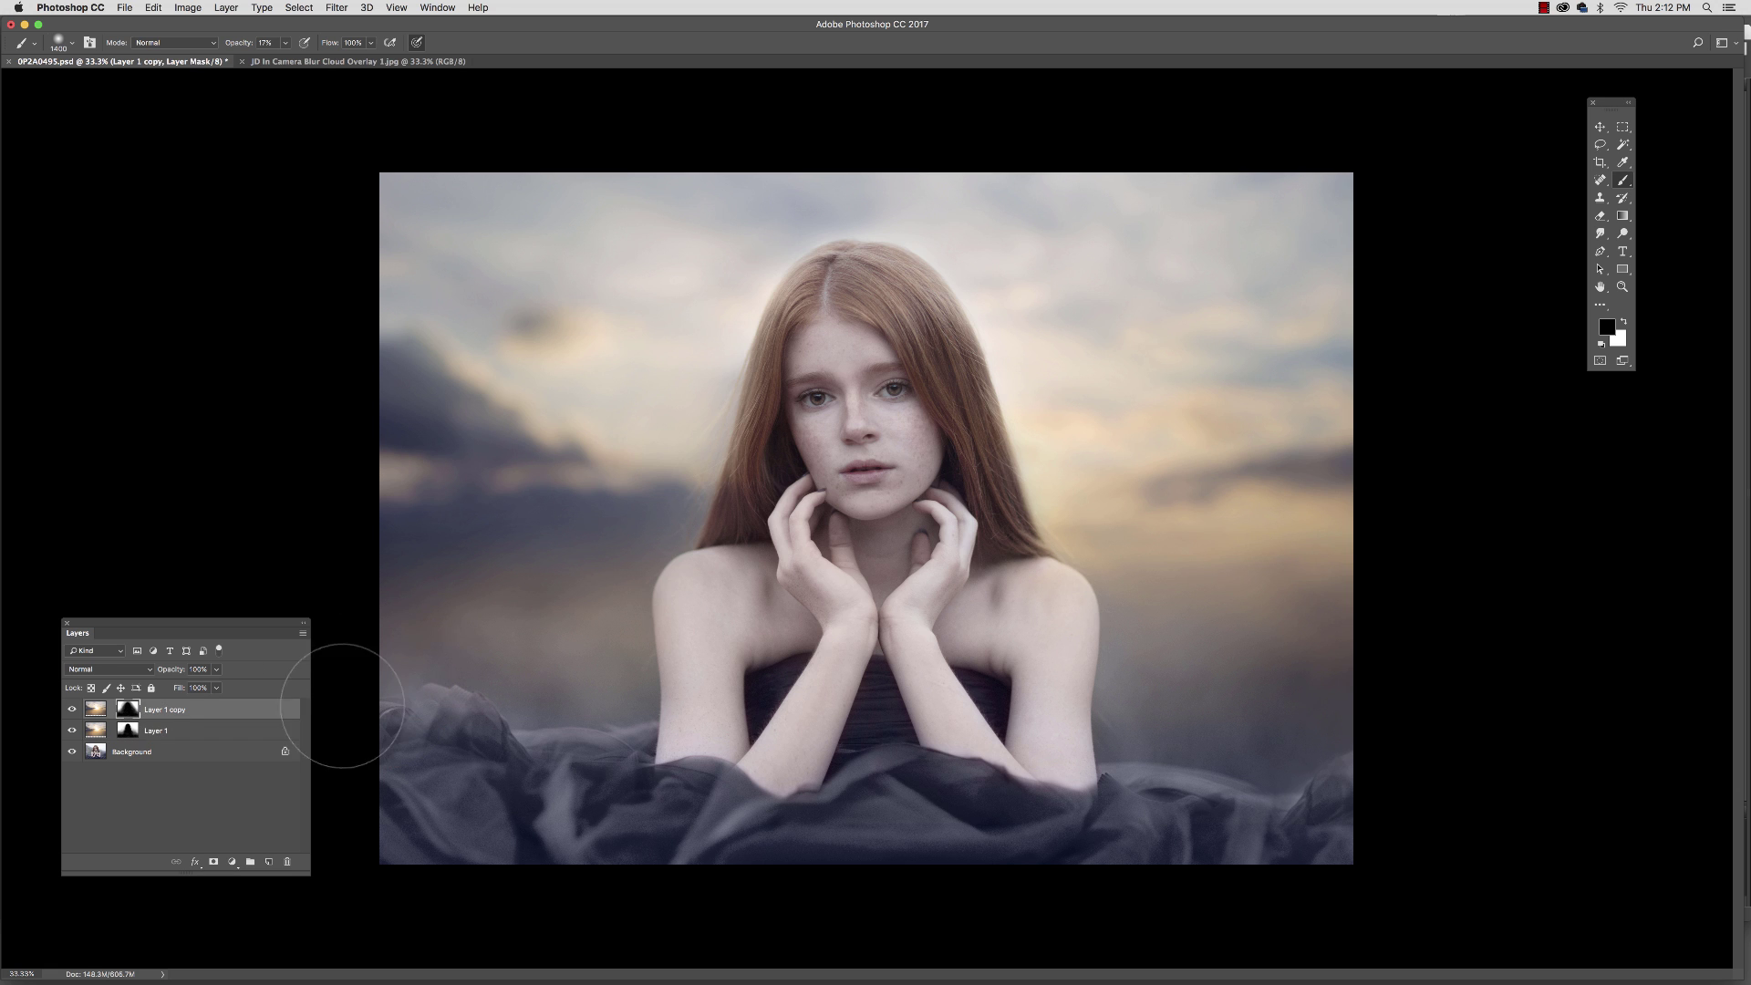